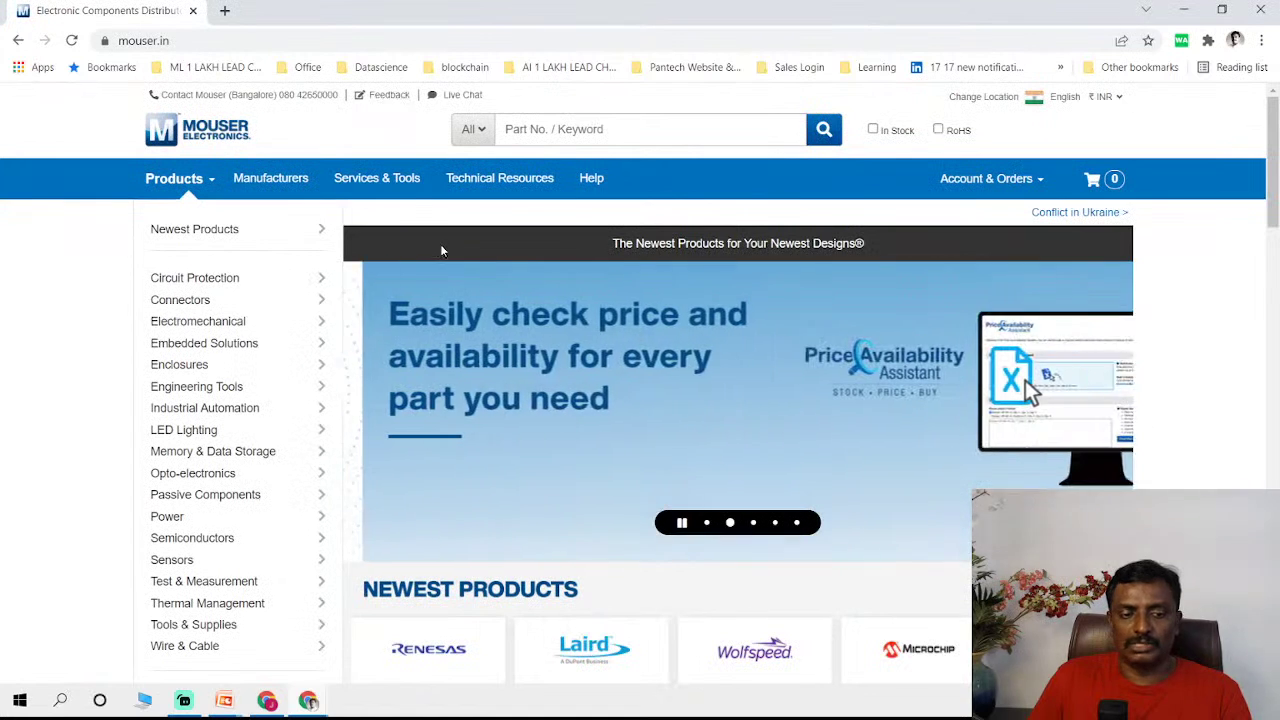
- Switch to the Digi-Key site, search all products for 8051 and open the Embedded - Microcontrollers category
left_click(1182, 12)
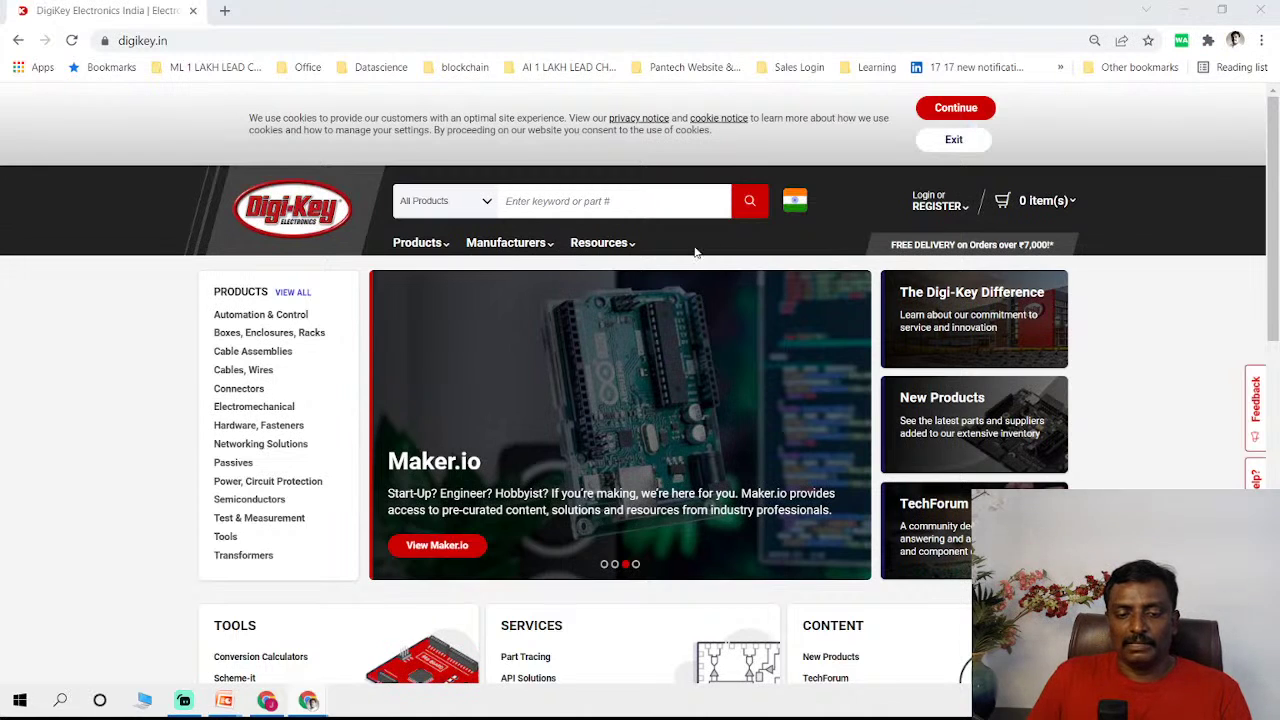
left_click(622, 206)
type("8051")
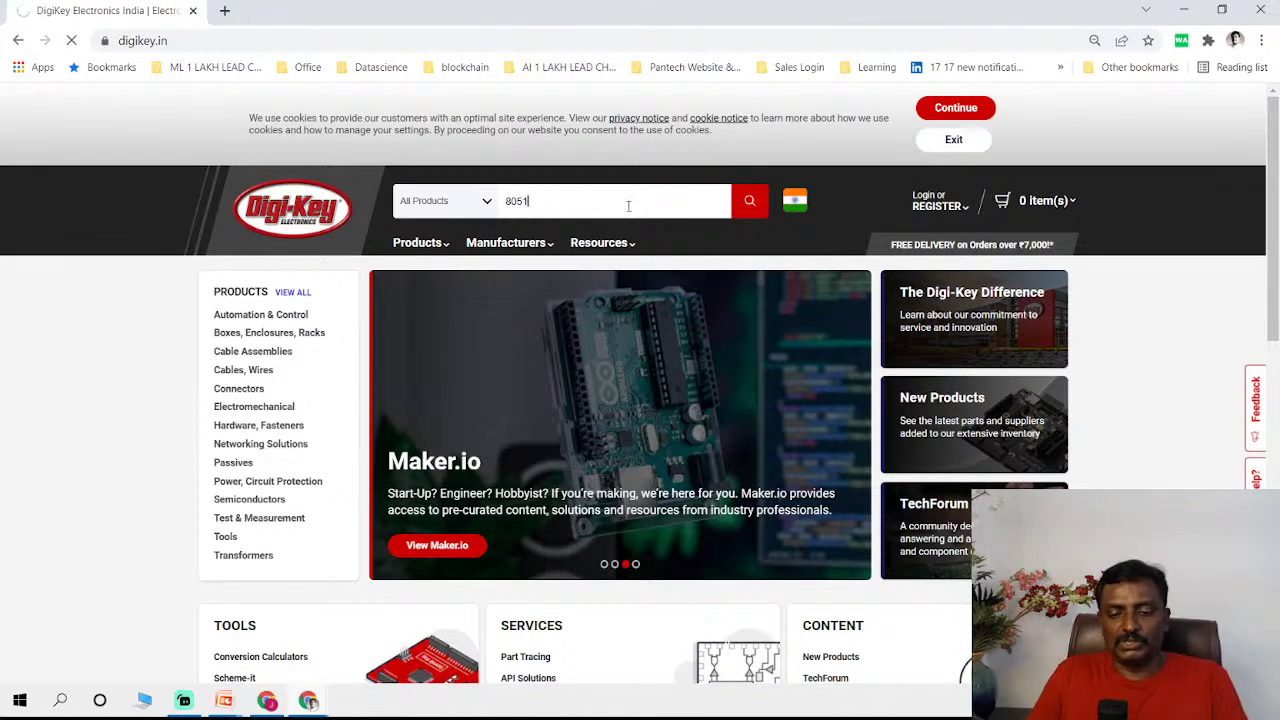
key("Return")
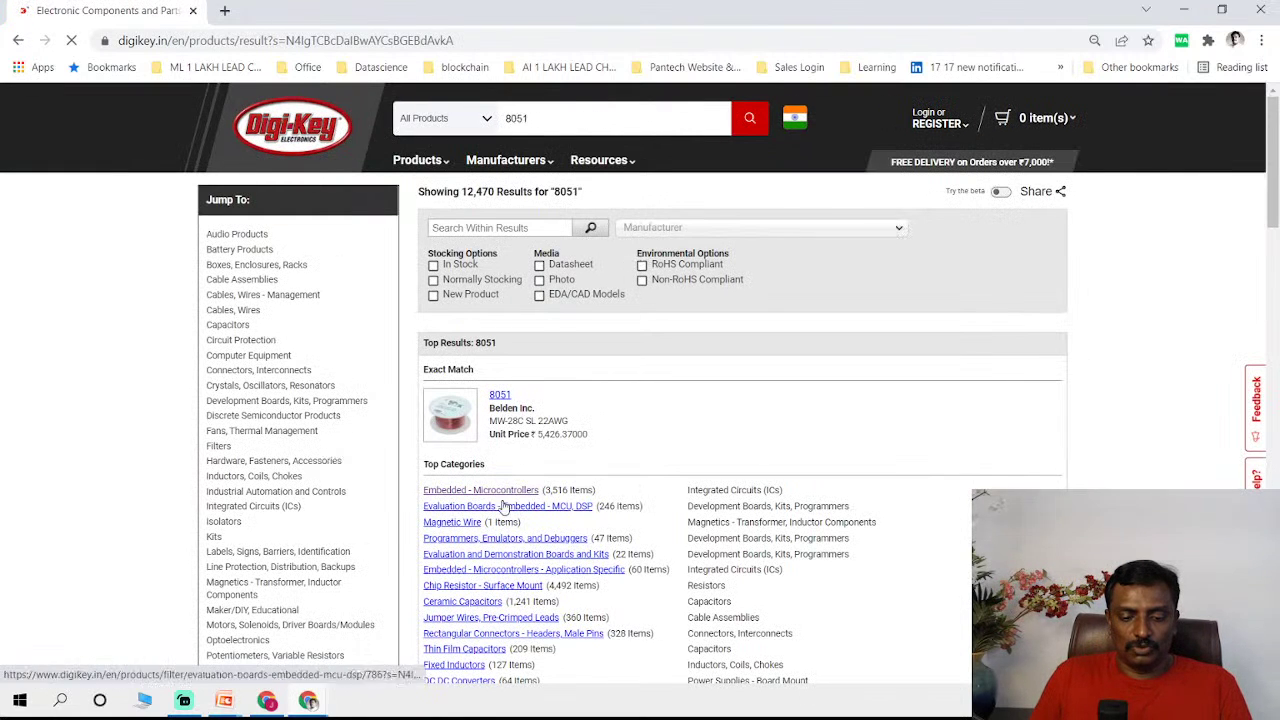
left_click(507, 491)
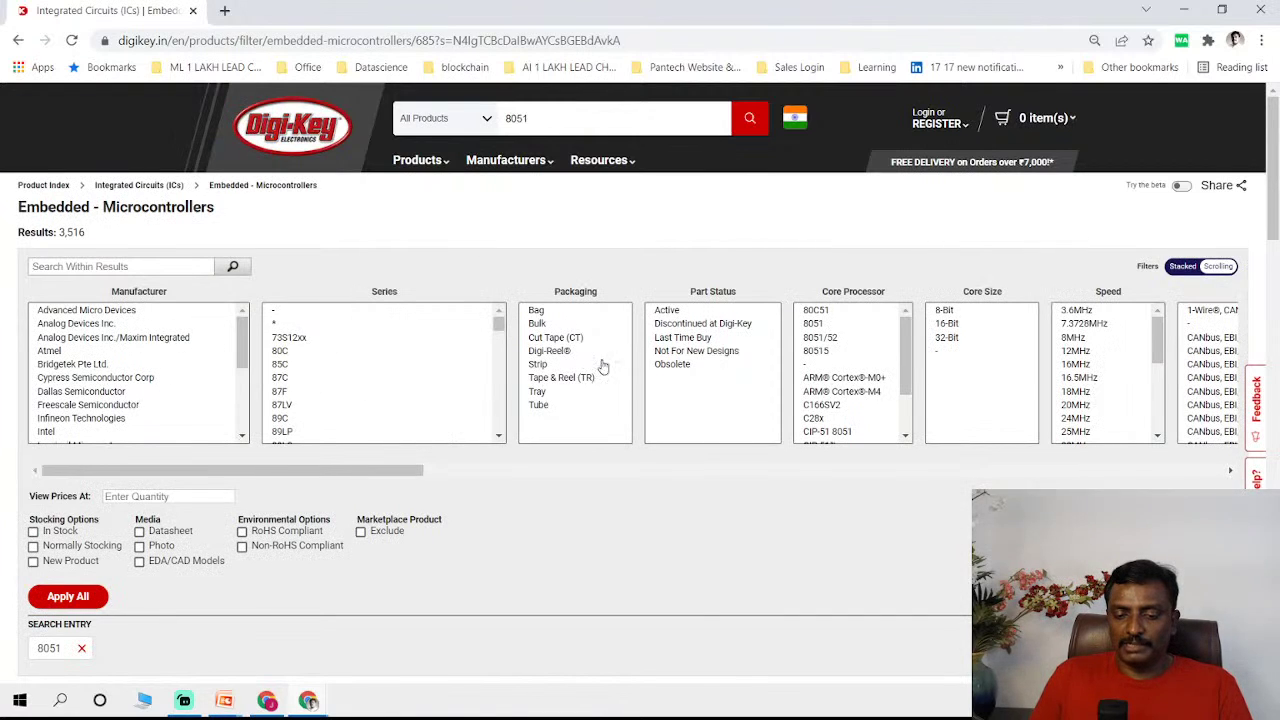
- Select 16-SOIC as the Supplier Device Package filter for the 8051 microcontrollers
left_click_drag(423, 478, 1217, 515)
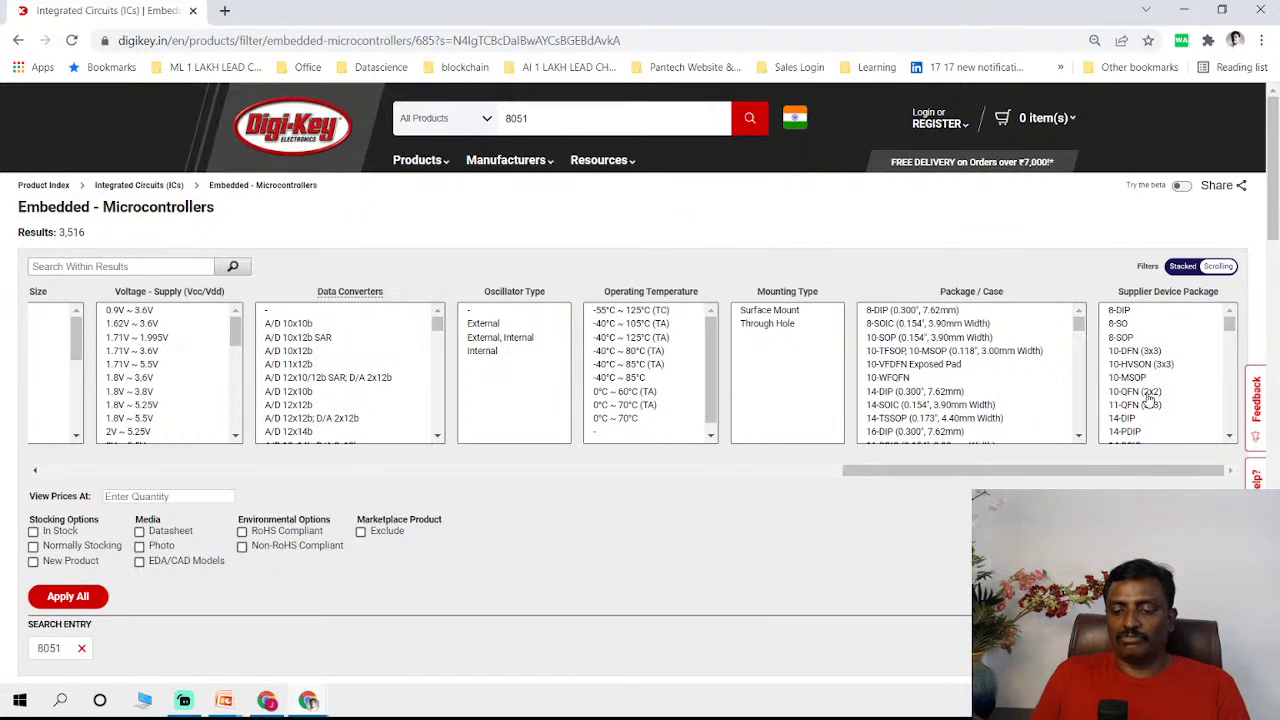
scroll(1139, 412, "down", 2)
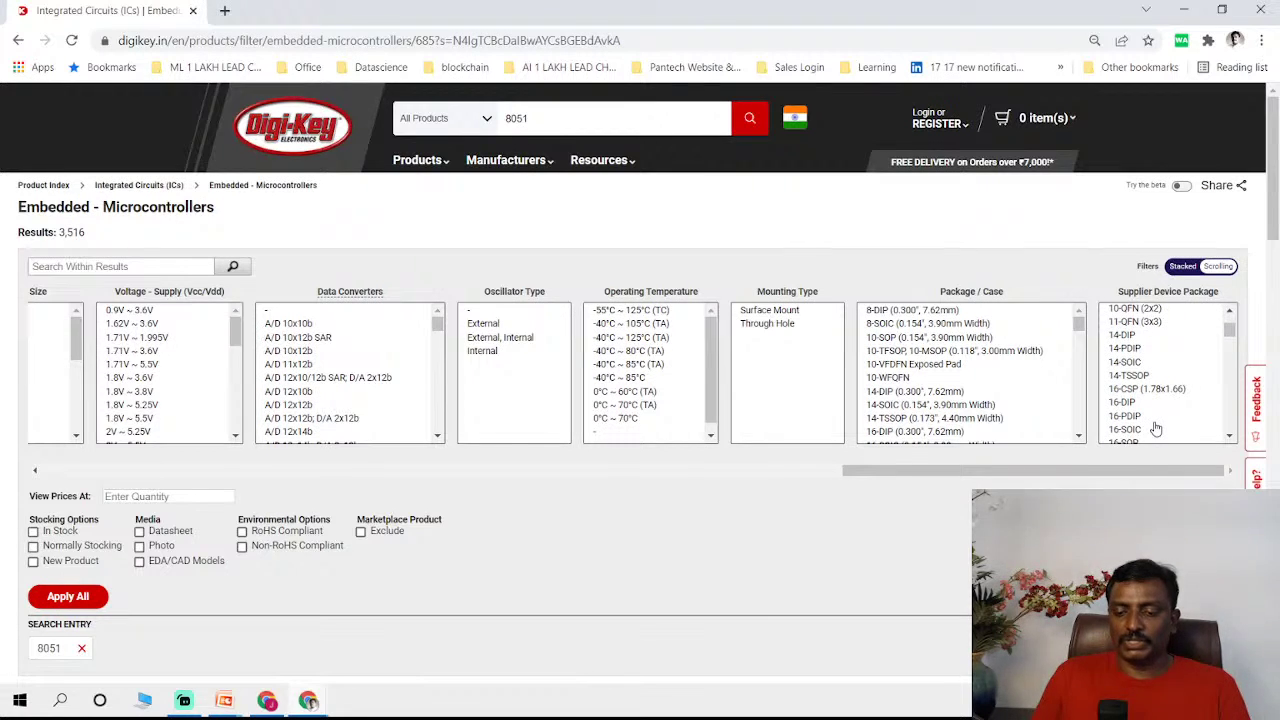
scroll(1156, 428, "down", 2)
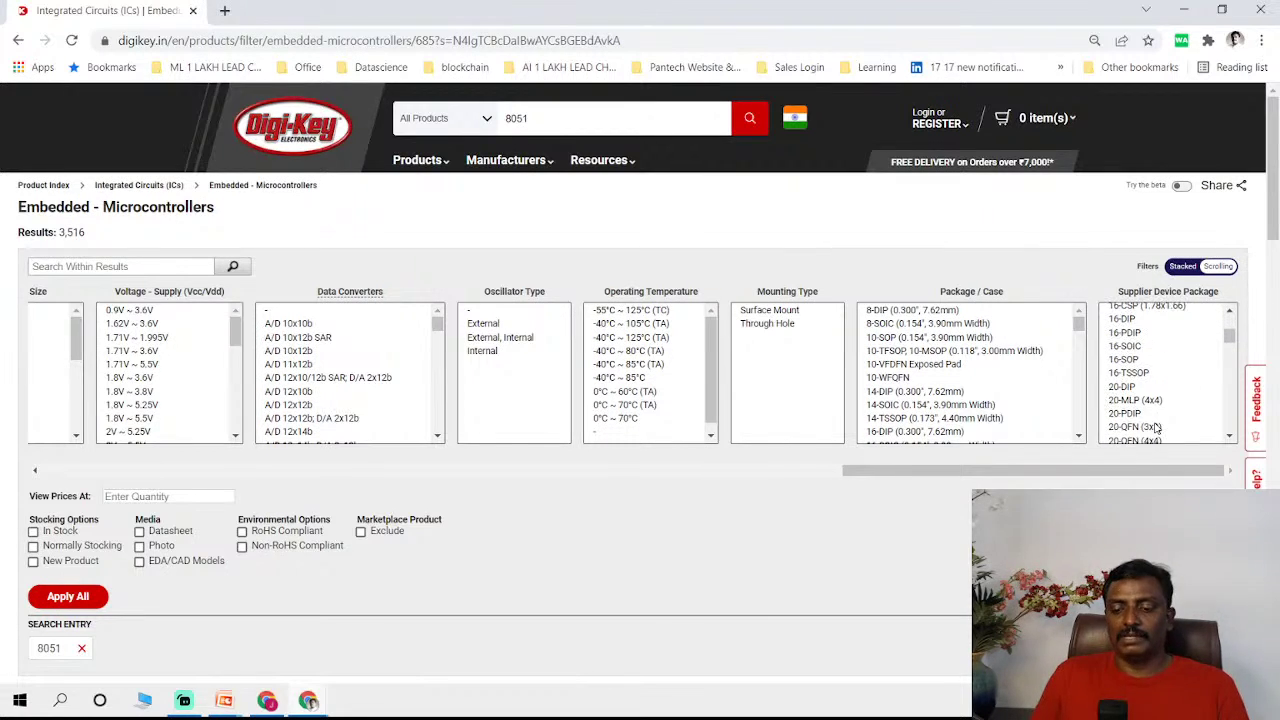
left_click(1128, 346)
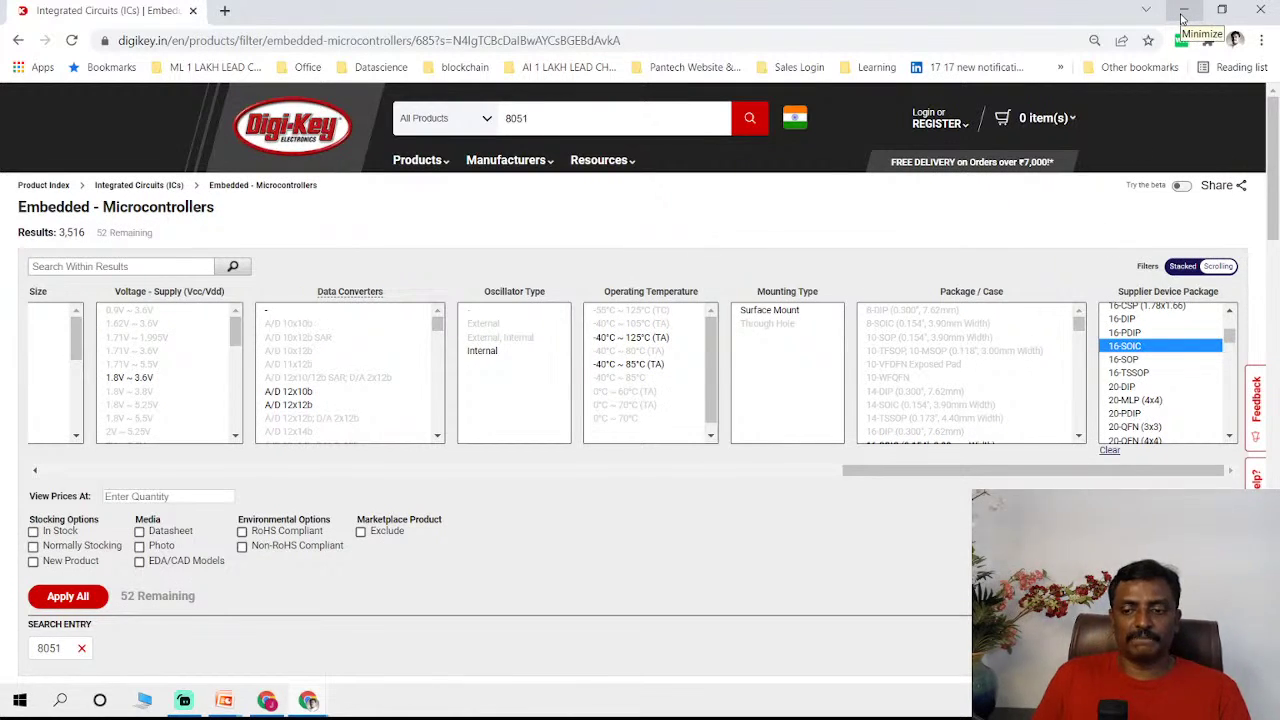
- Advance the slideshow to PCB Specification Selection and switch to the PCBWay instant quote page to view its specification form
left_click(1183, 18)
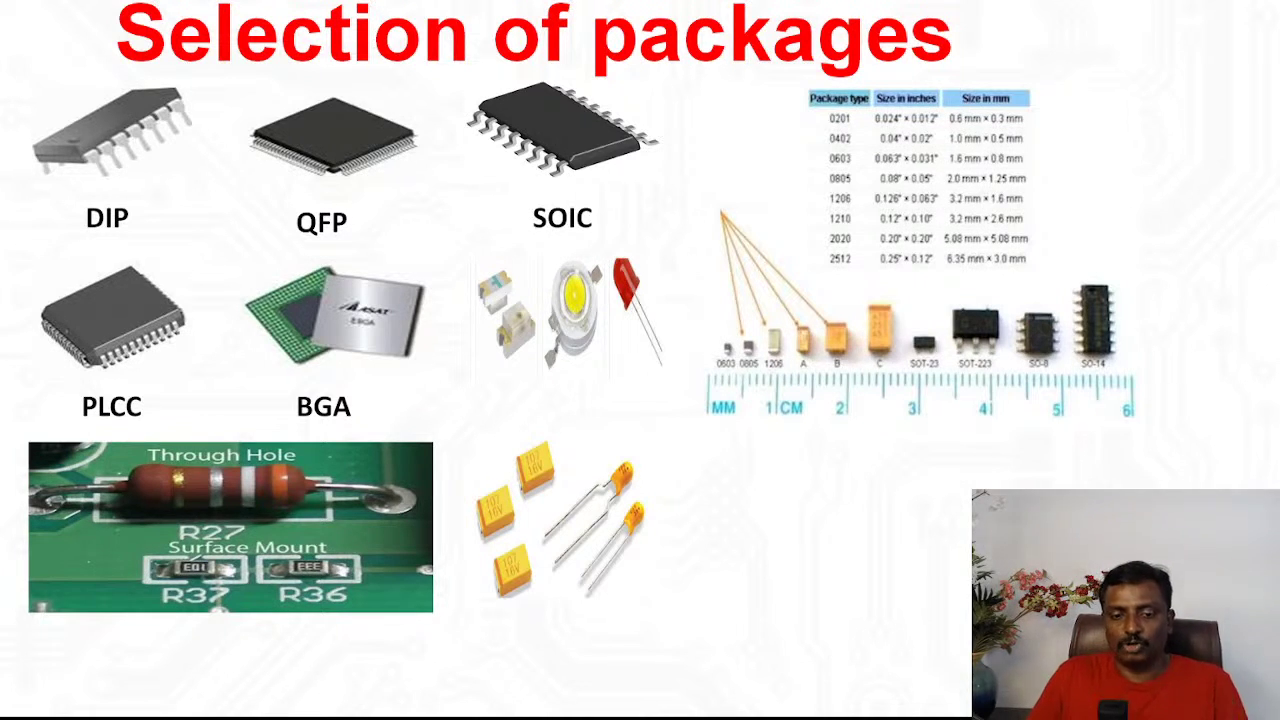
left_click(362, 218)
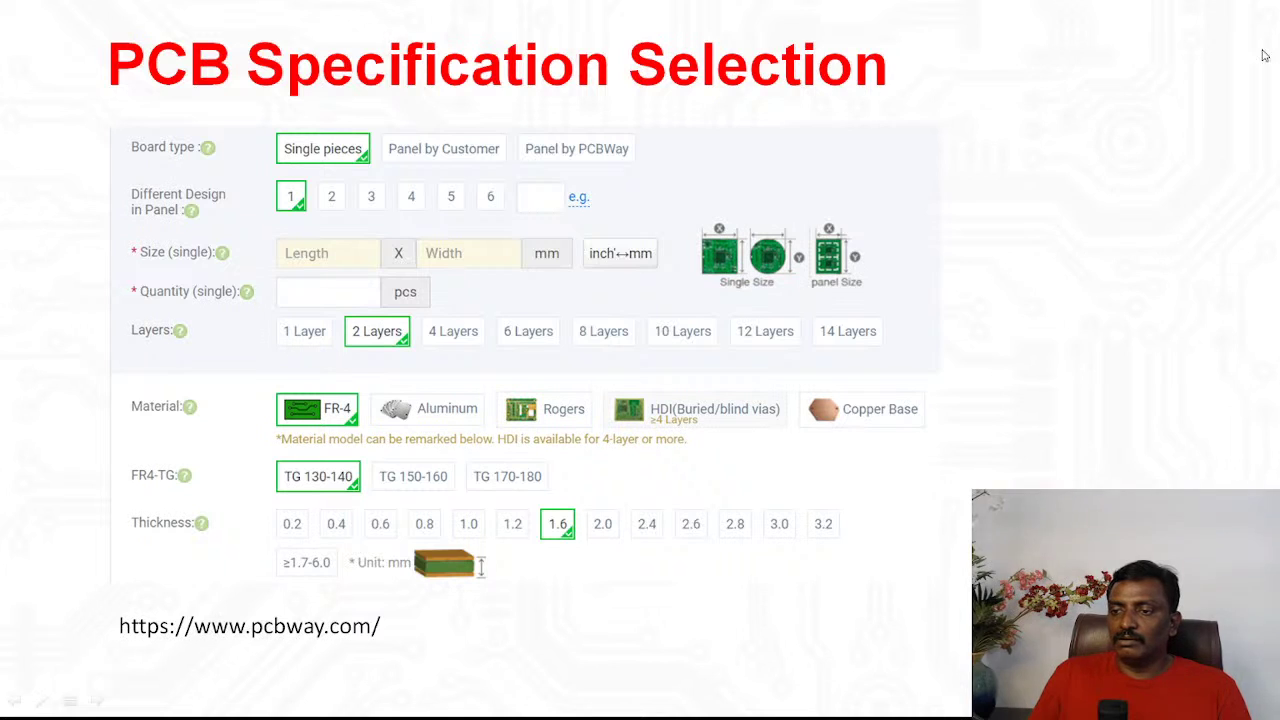
key("alt+Tab")
mouse_move(380, 182)
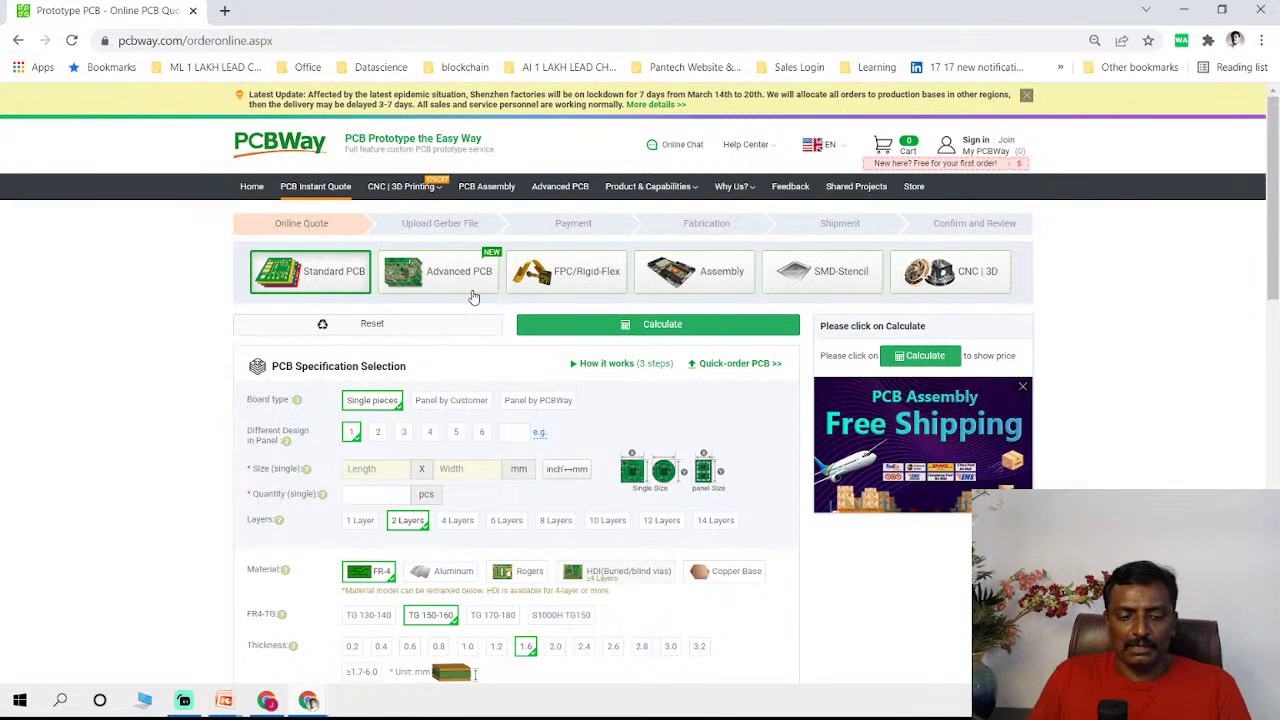
scroll(405, 320, "down", 1)
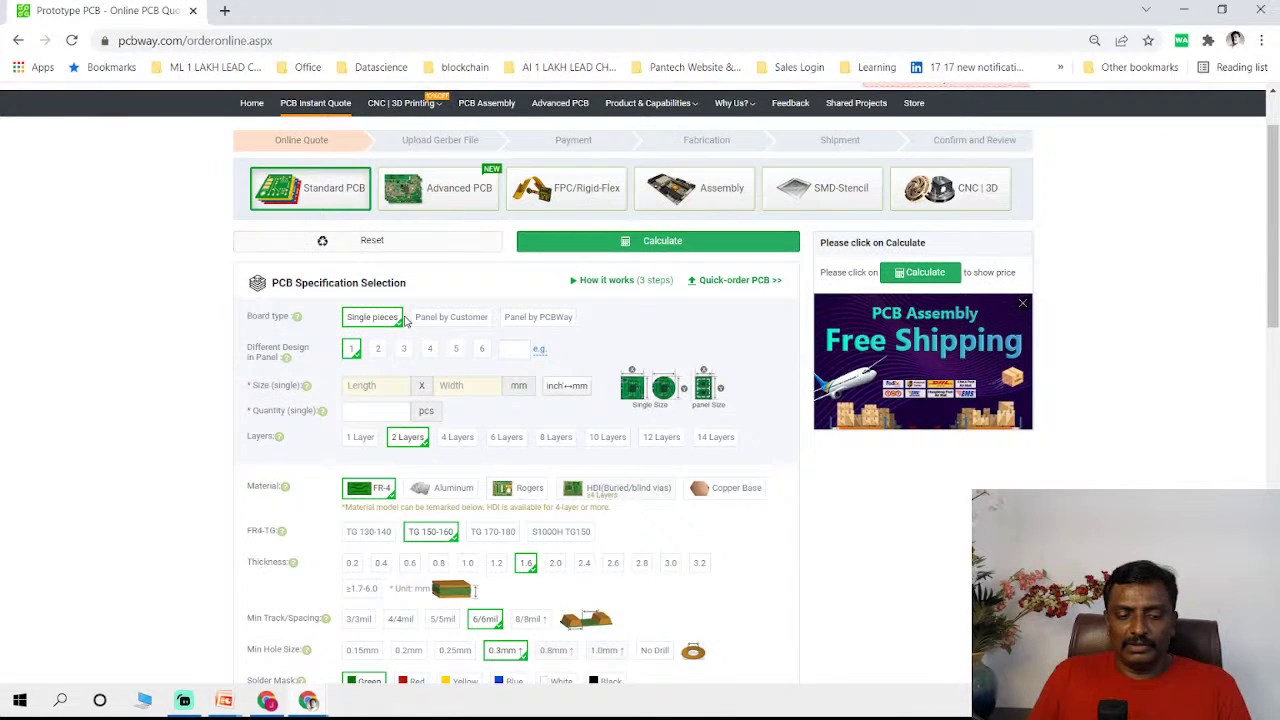
scroll(785, 246, "down", 1)
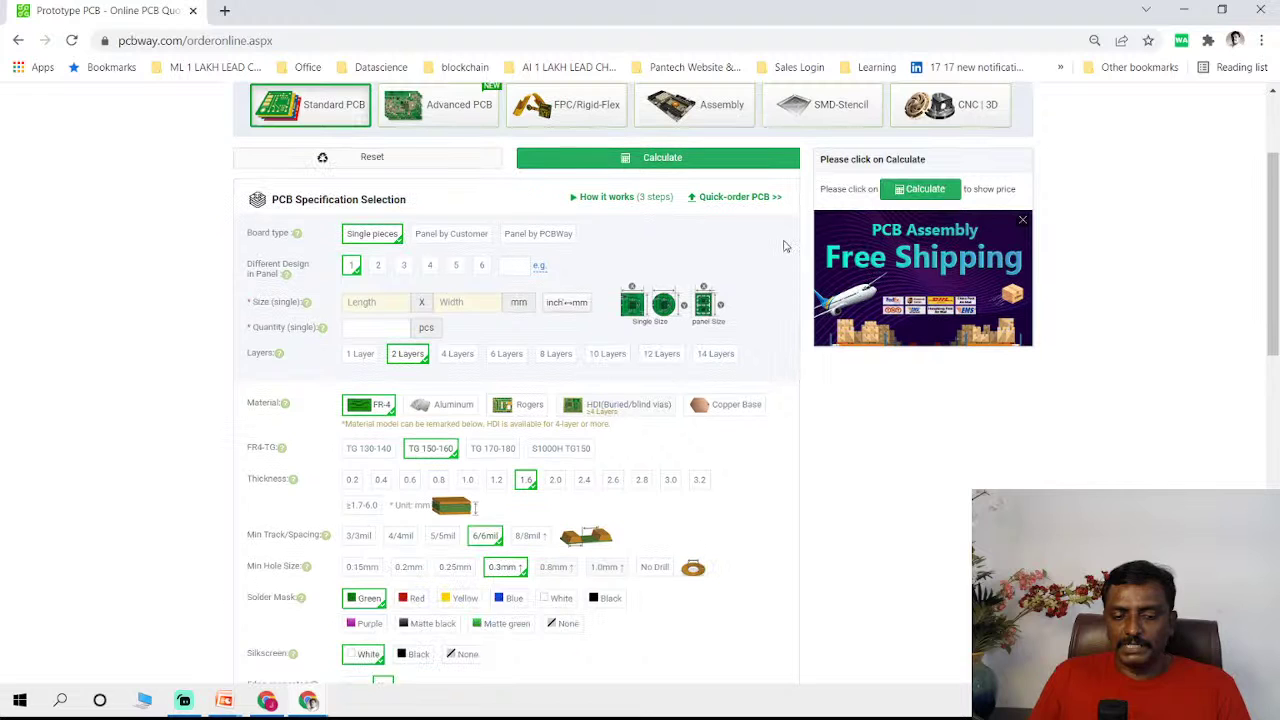
scroll(292, 218, "down", 1)
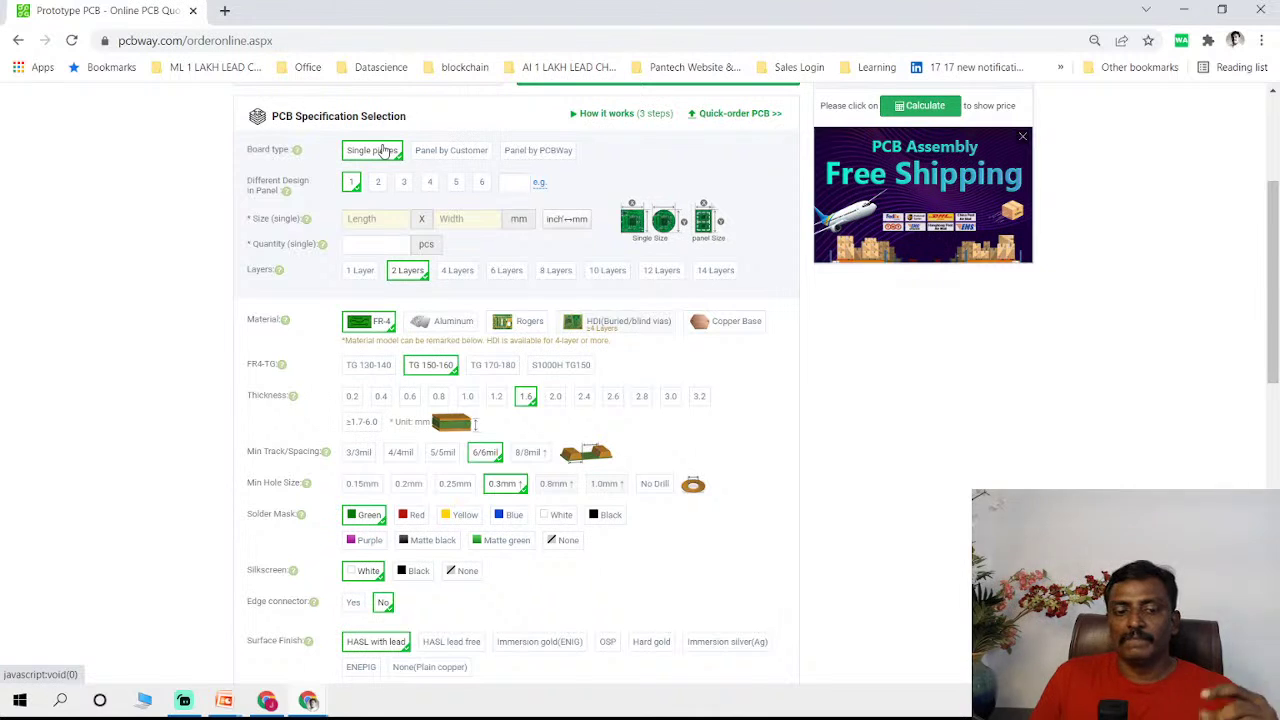
- Search Google Images for "panel pcbs" in a separate tab and open the PCBCart picture of a board panel
left_click(226, 10)
left_click(477, 374)
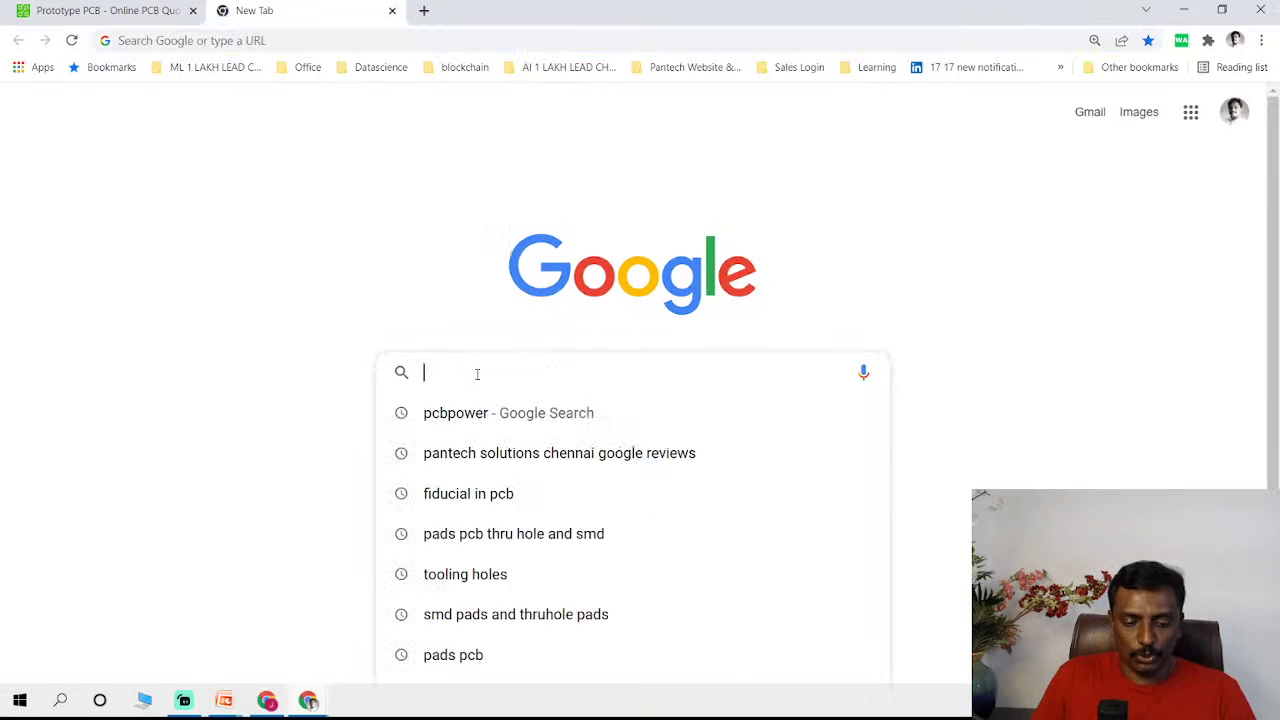
type("panel pcbs")
key("Return")
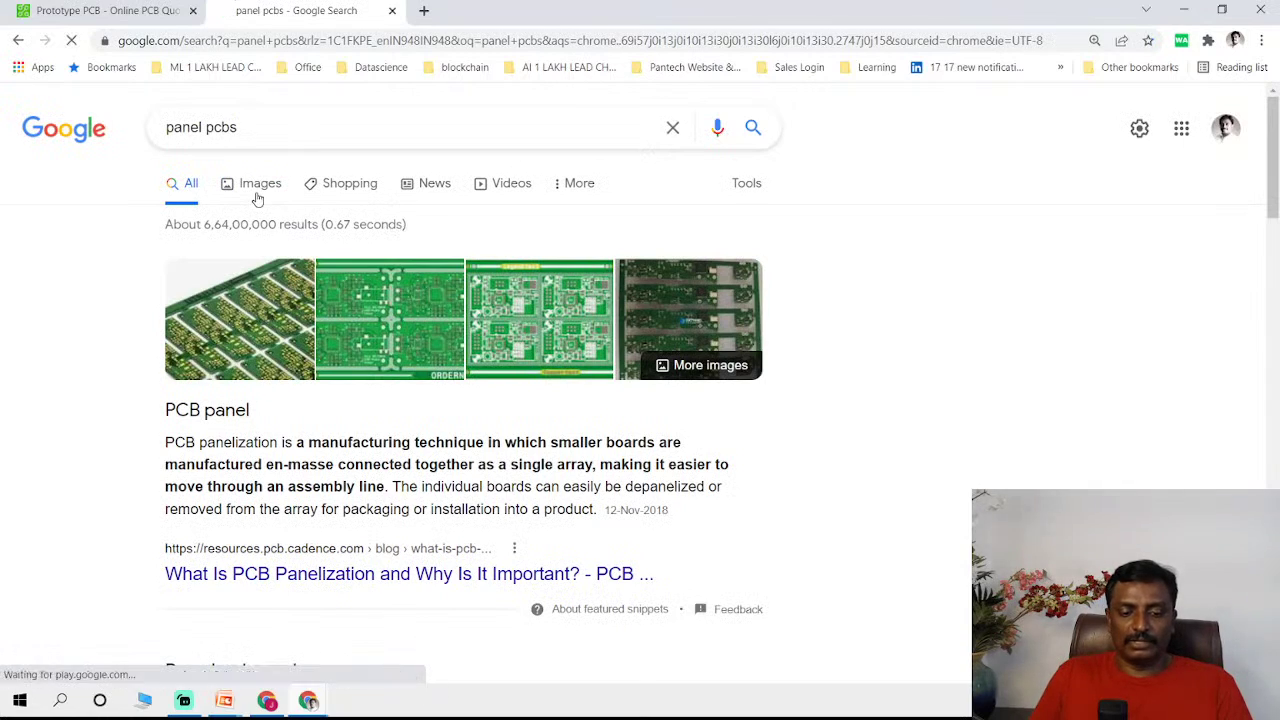
left_click(257, 196)
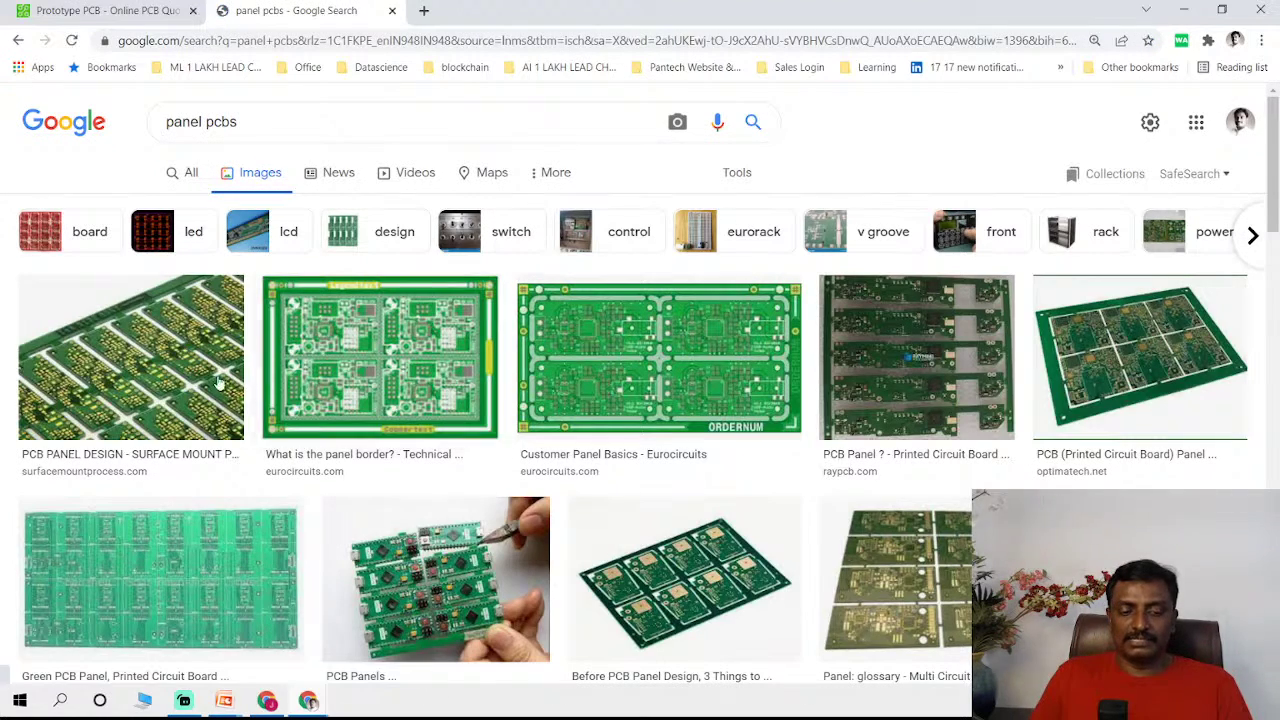
left_click(400, 570)
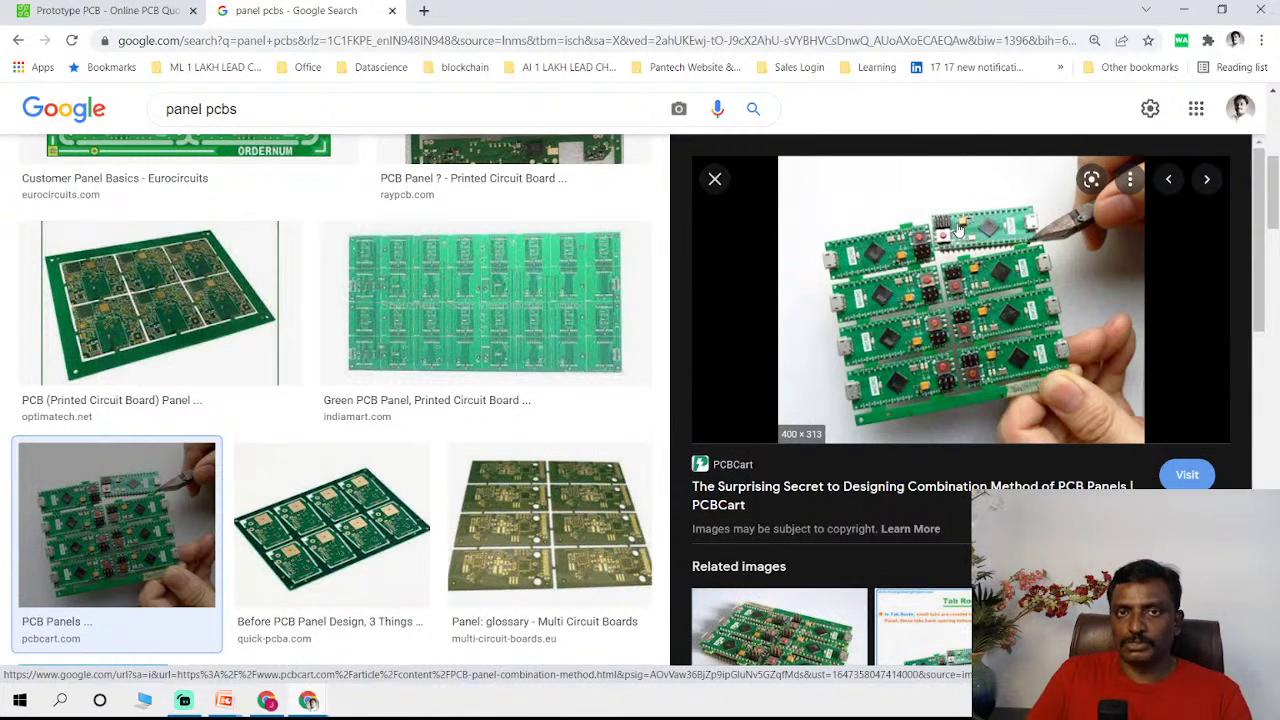
- Return to the PCBWay quote form and review the Different Design in Panel help and the single-board size and quantity fields
left_click(105, 10)
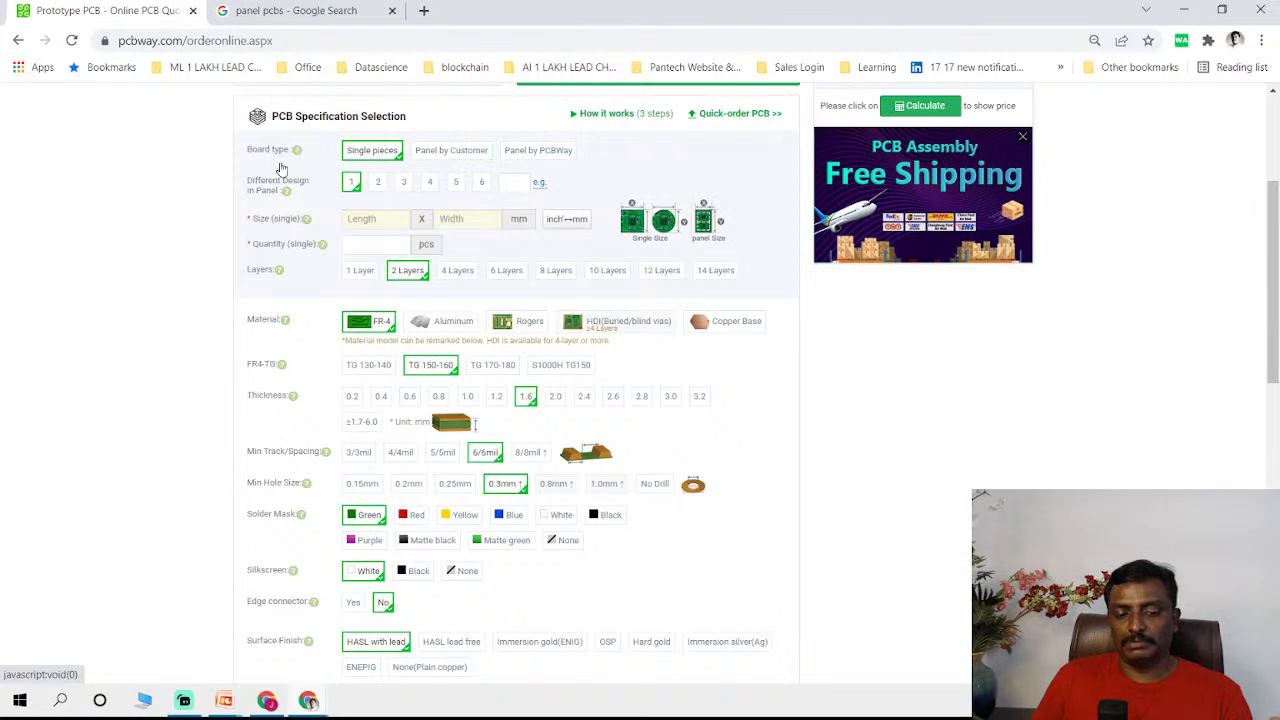
mouse_move(285, 192)
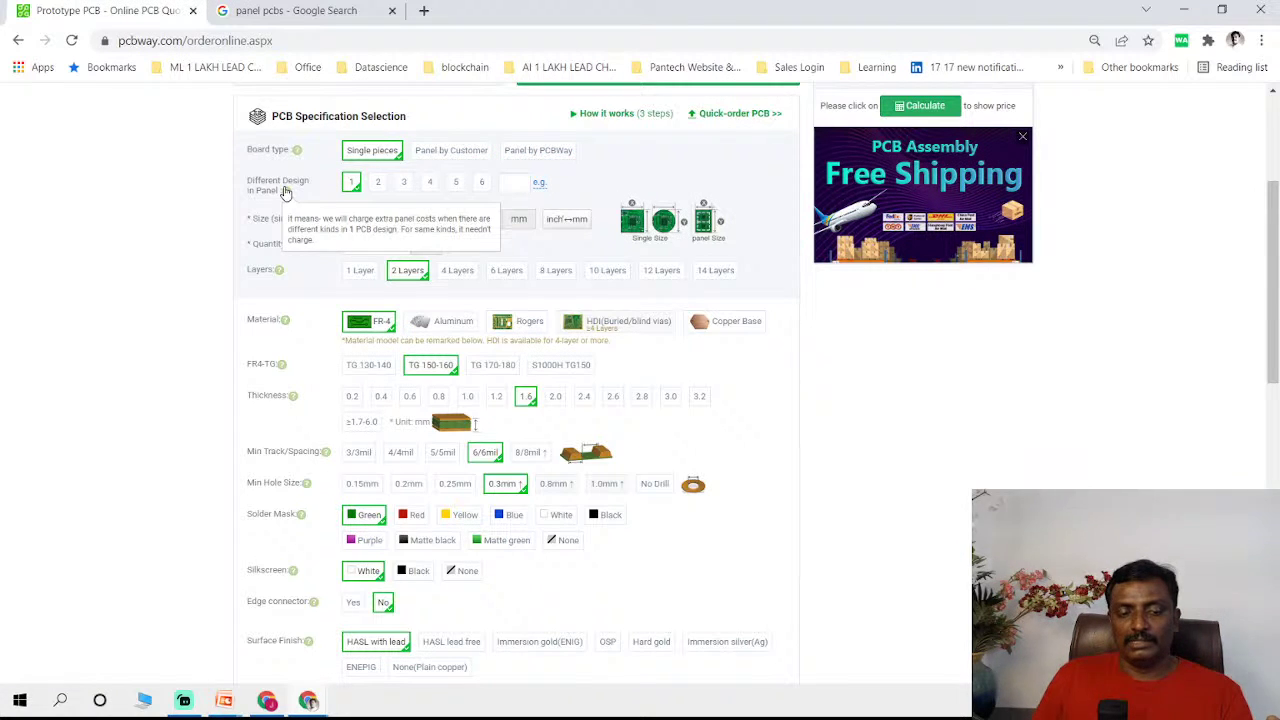
left_click(352, 187)
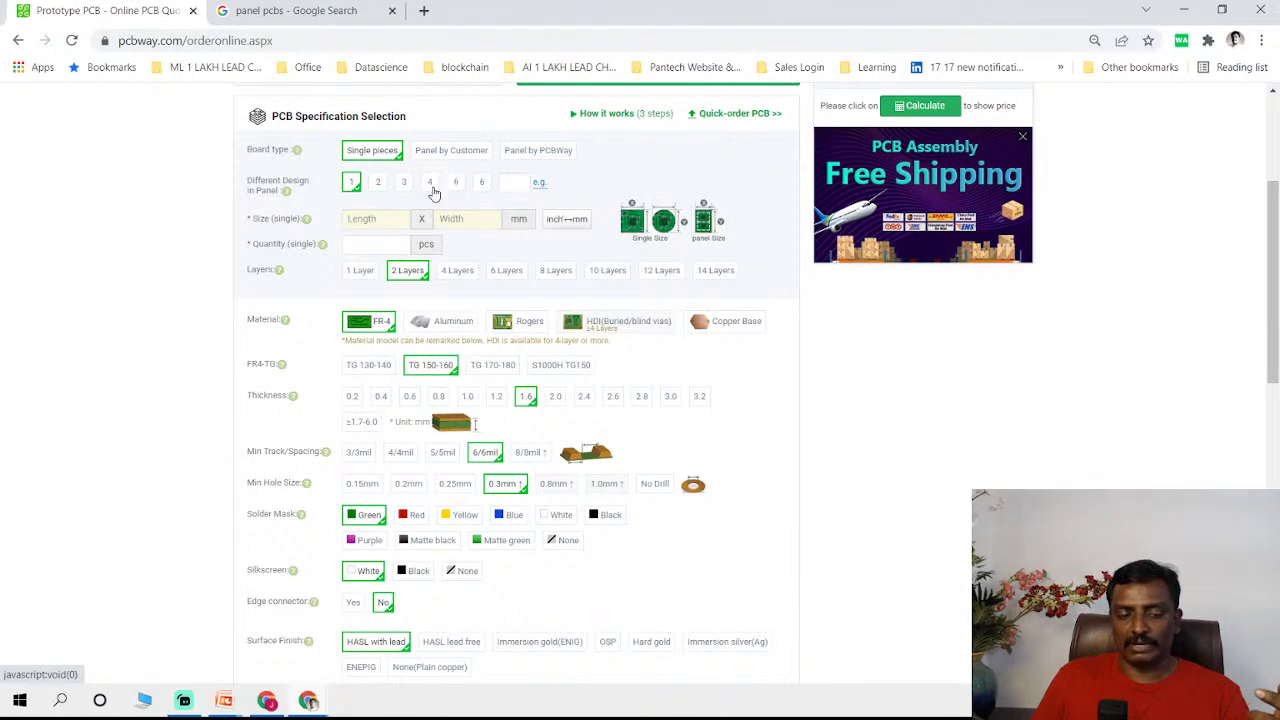
left_click(406, 218)
key("Tab")
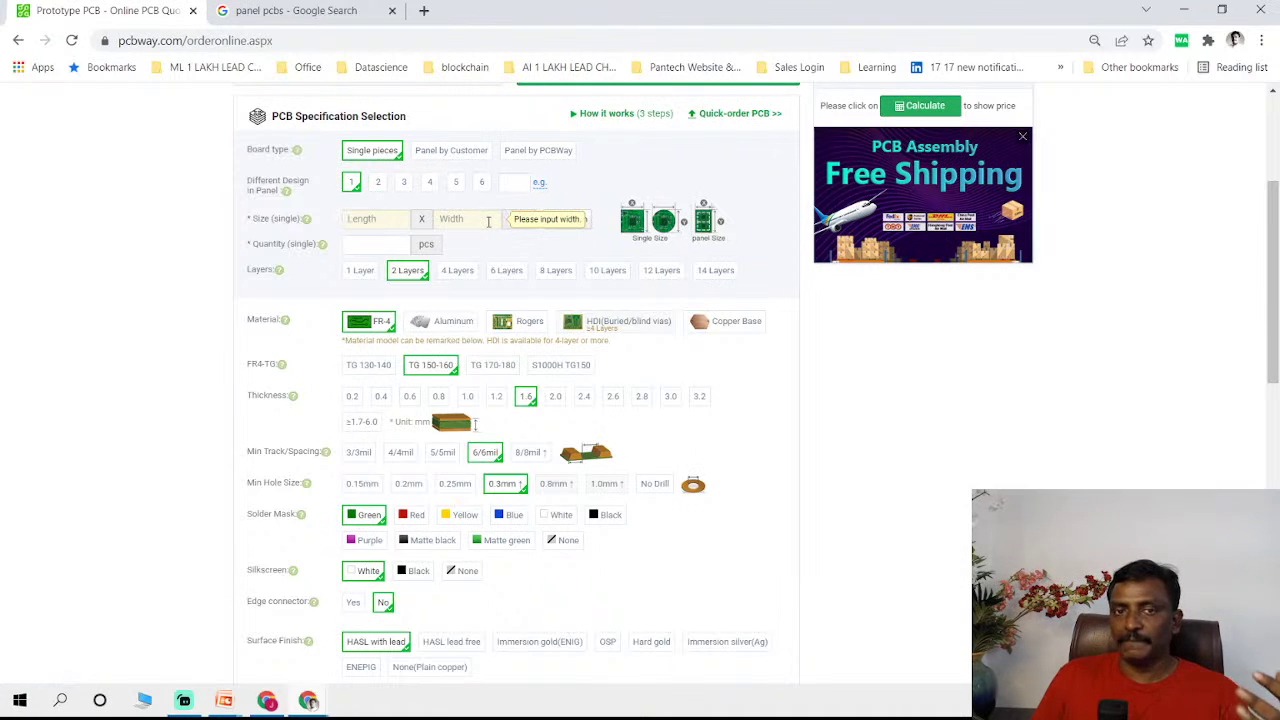
left_click(365, 250)
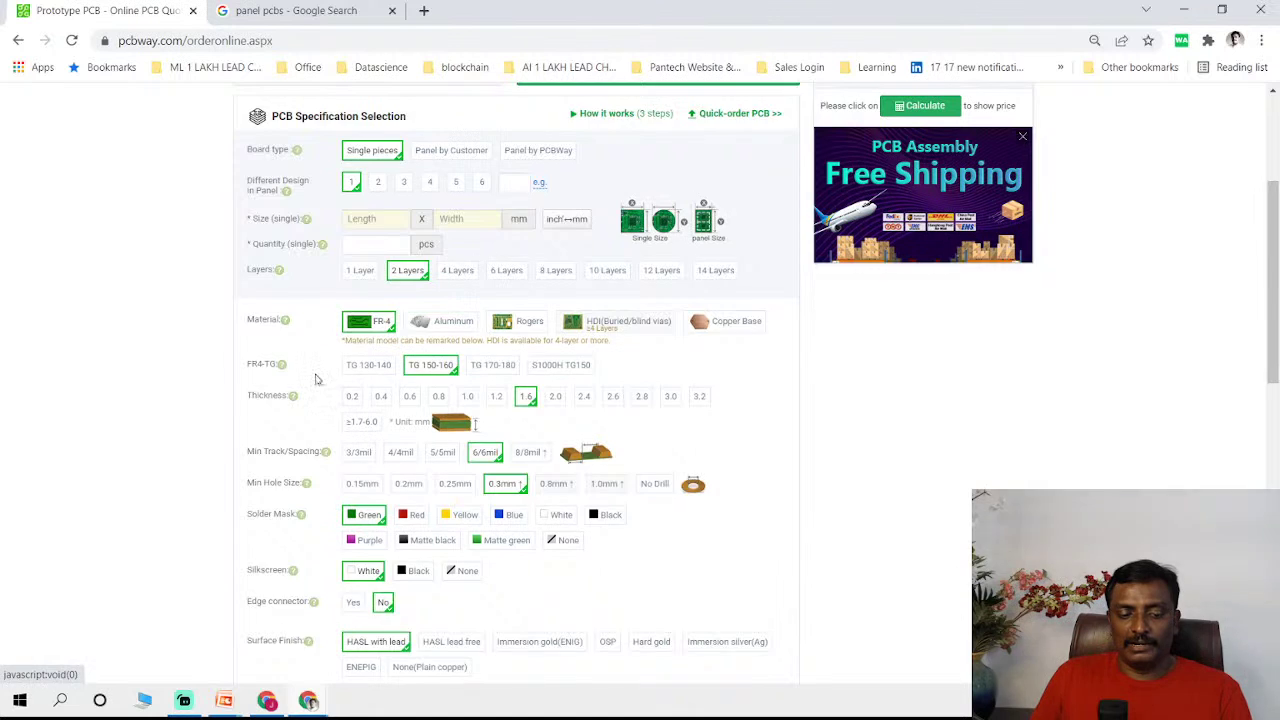
- Examine the PCBWay quote options from board thickness and minimum track spacing through to finished copper
scroll(315, 378, "down", 1)
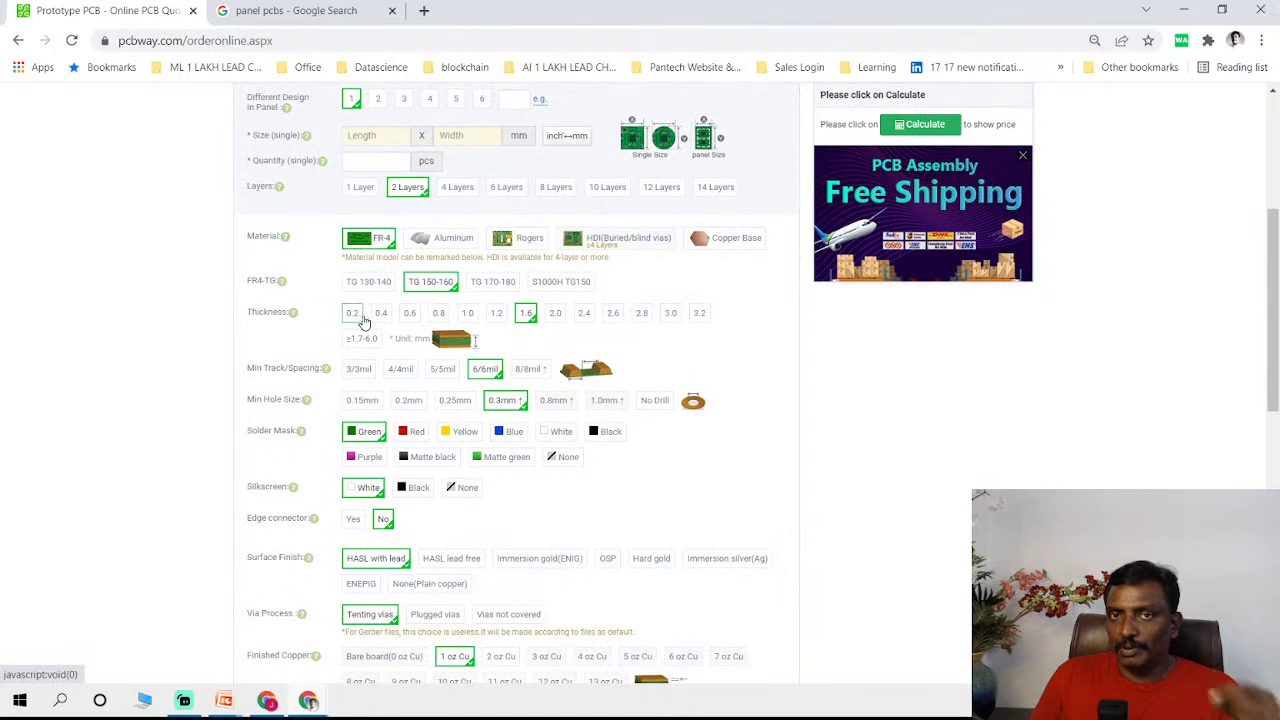
left_click_drag(365, 322, 352, 381)
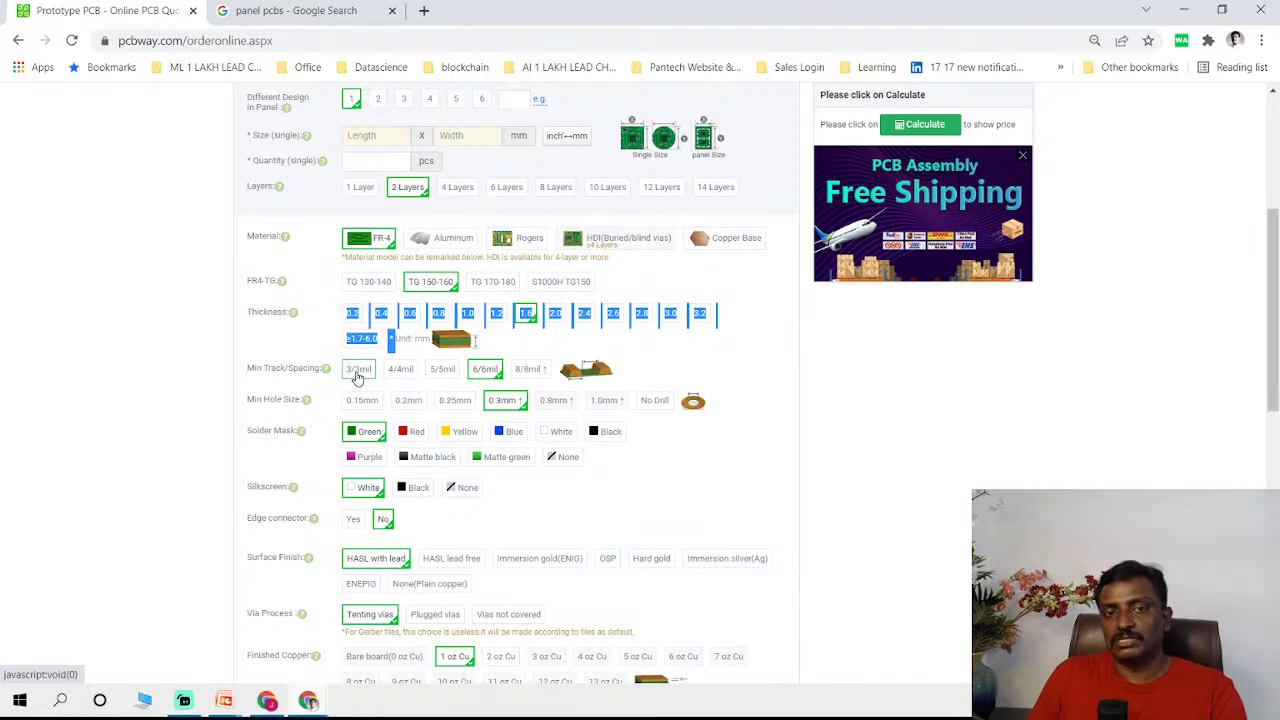
left_click(792, 344)
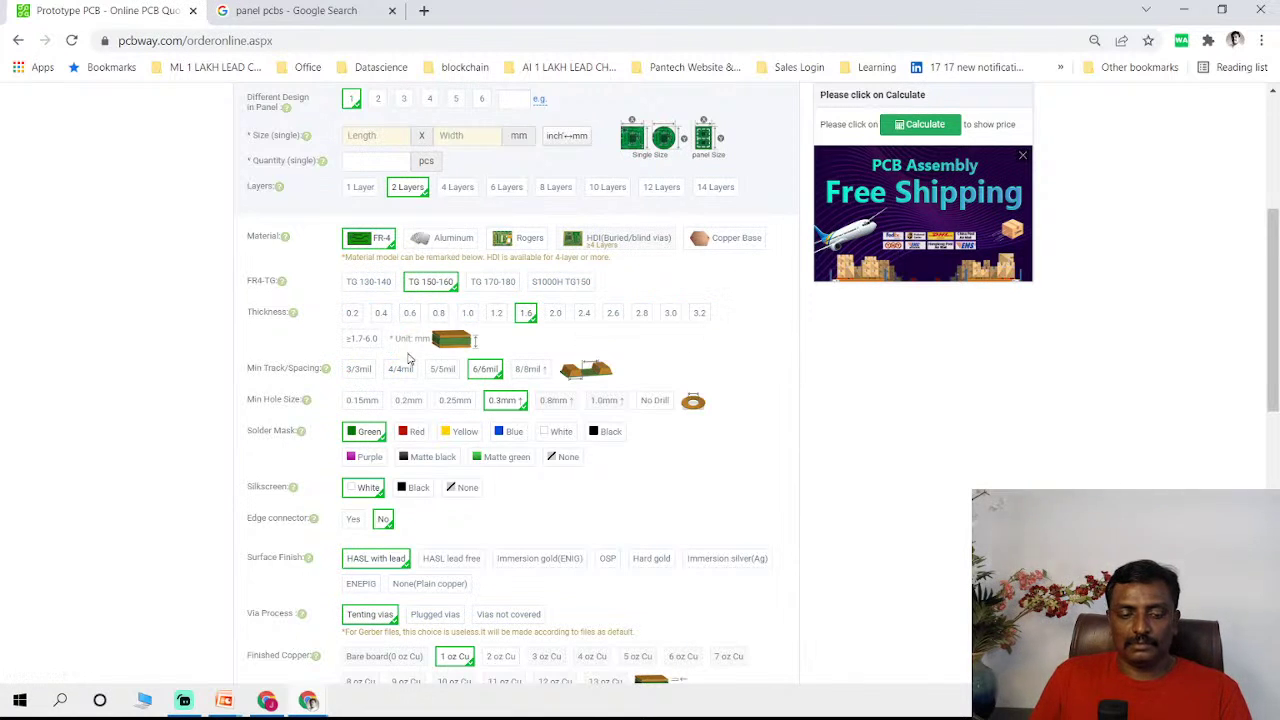
scroll(290, 390, "down", 1)
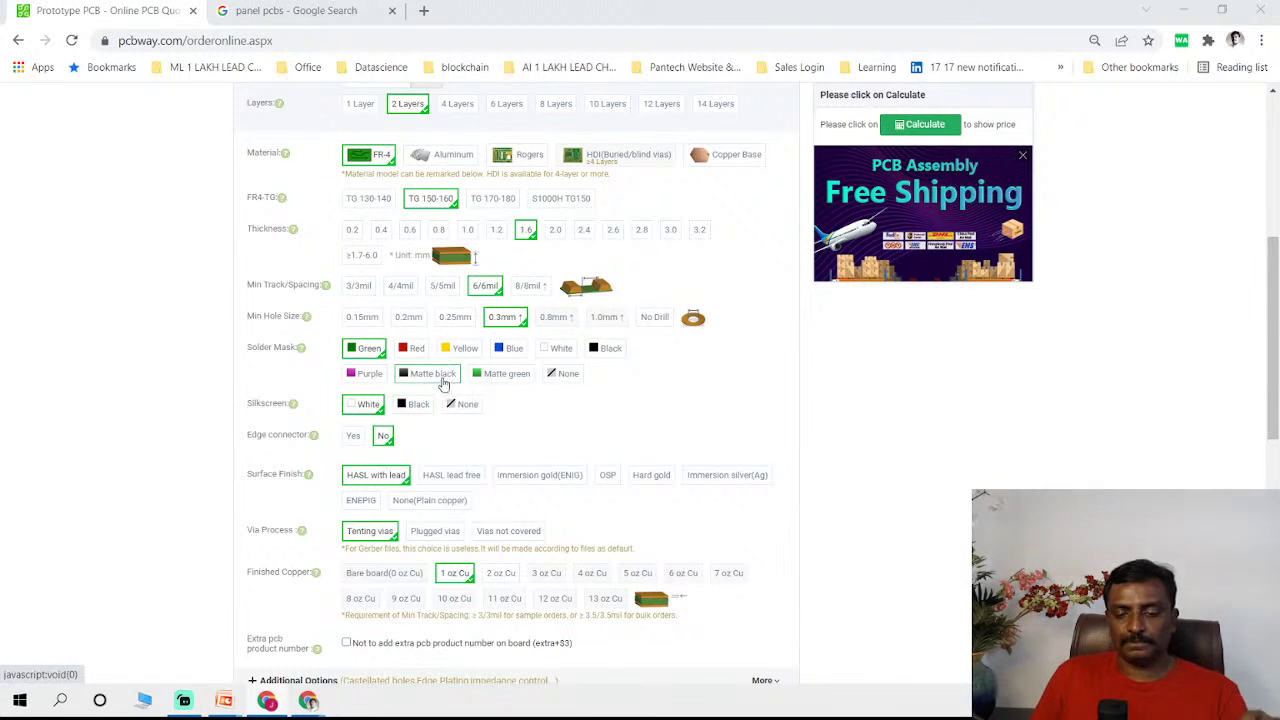
scroll(362, 456, "down", 1)
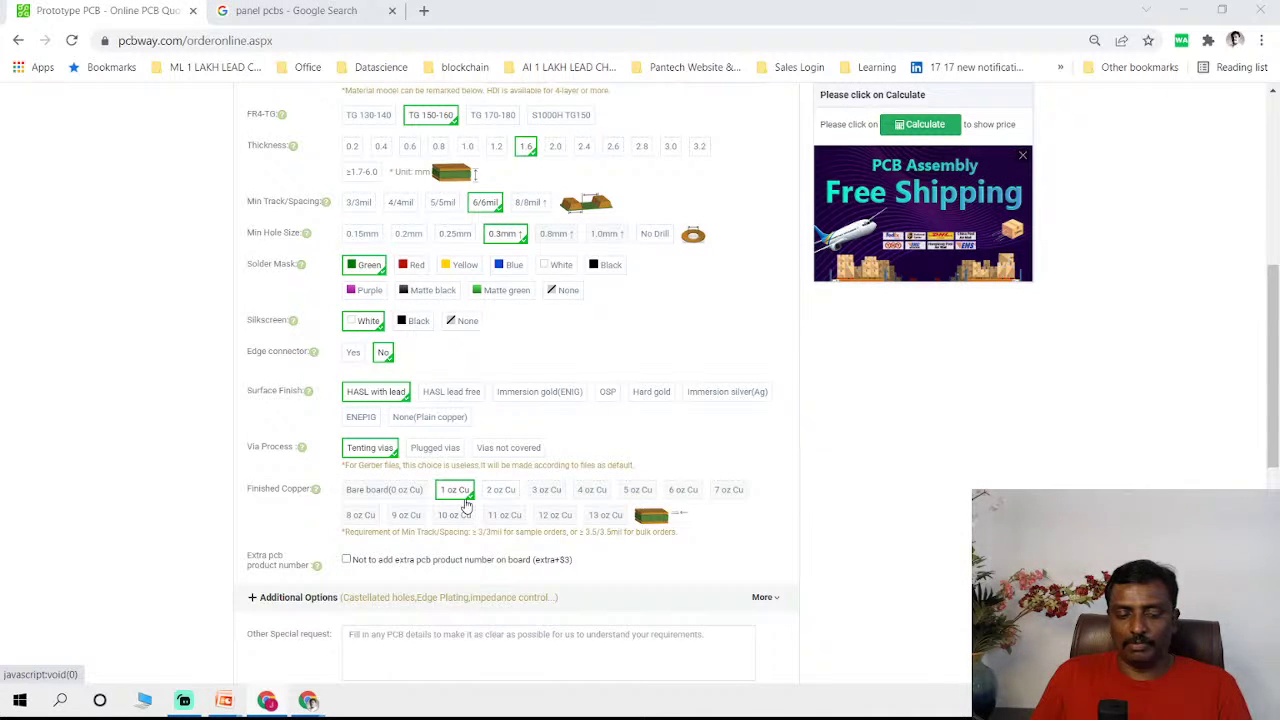
- Go over the PCB specification form again, reading the Min Track/Spacing help and reviewing the material, surface finish and via options
scroll(360, 300, "up", 3)
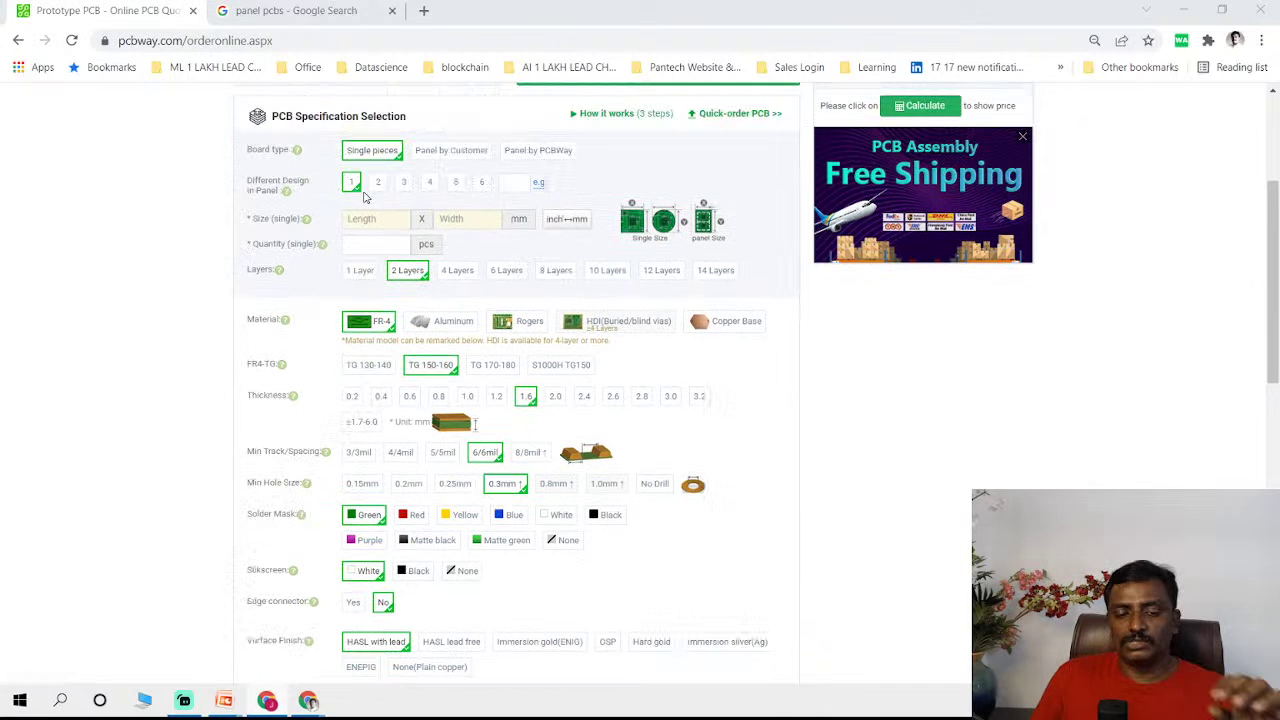
scroll(397, 187, "up", 2)
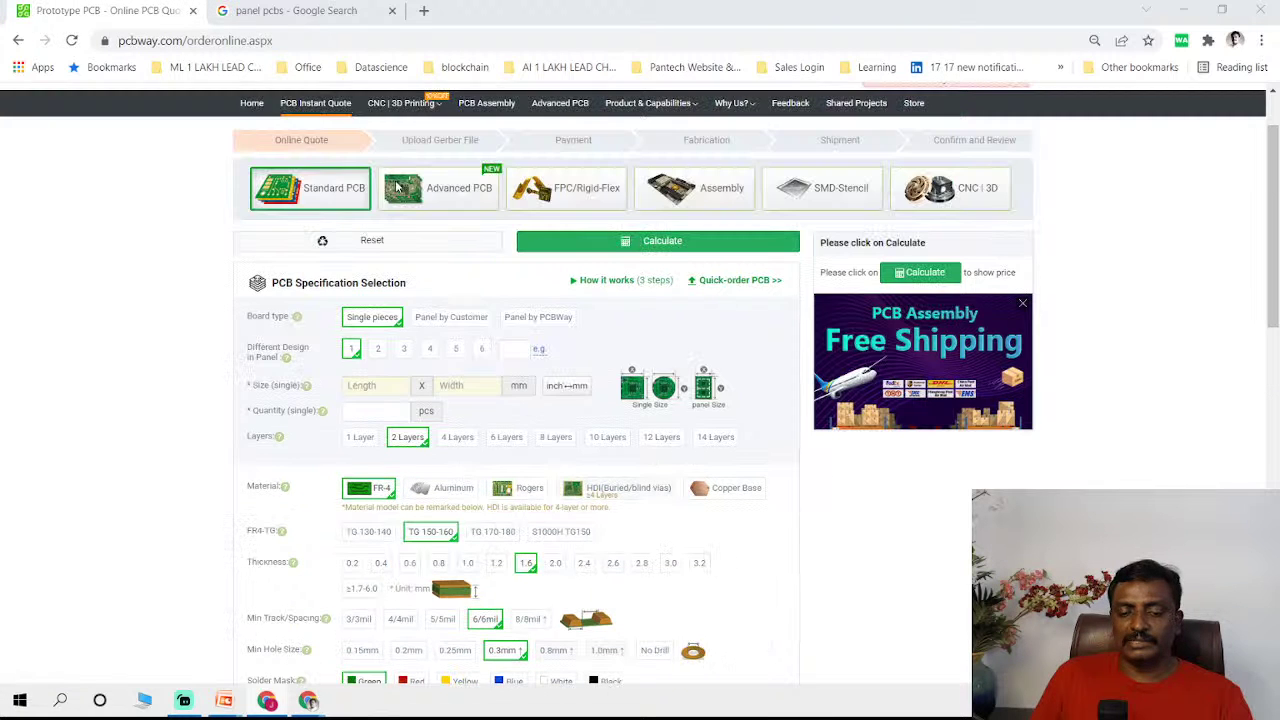
scroll(397, 187, "down", 1)
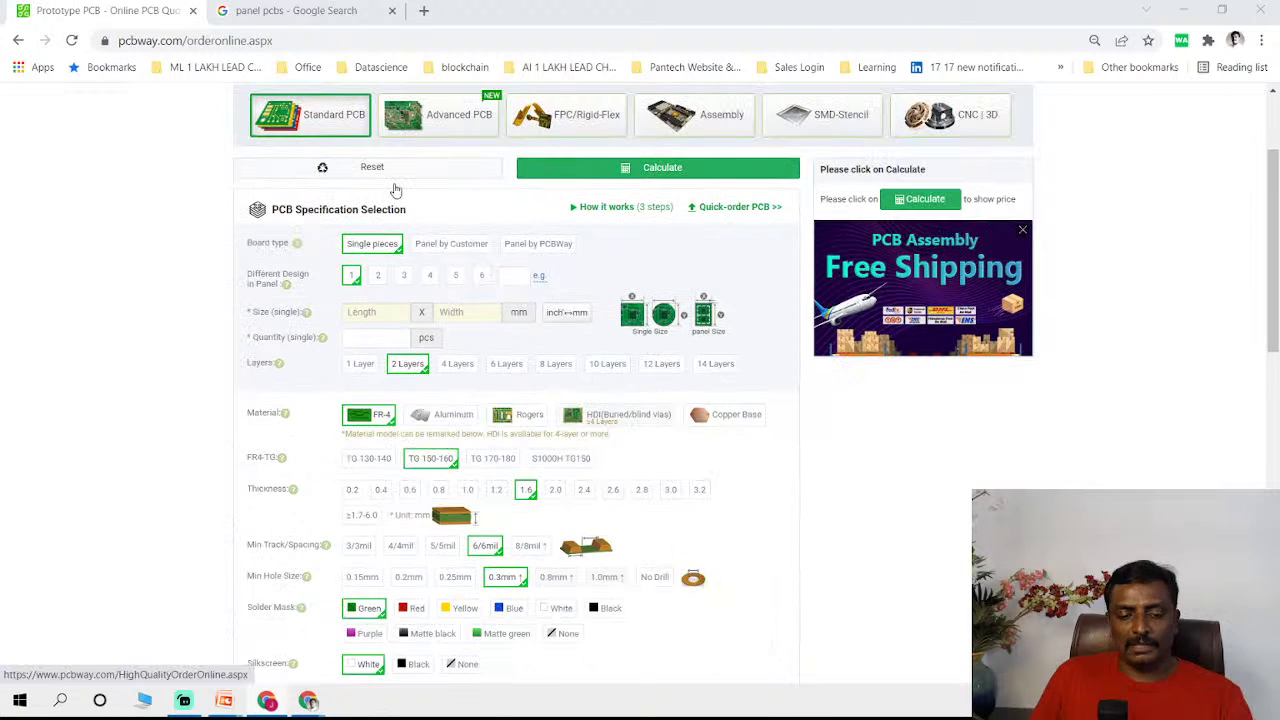
scroll(311, 276, "down", 2)
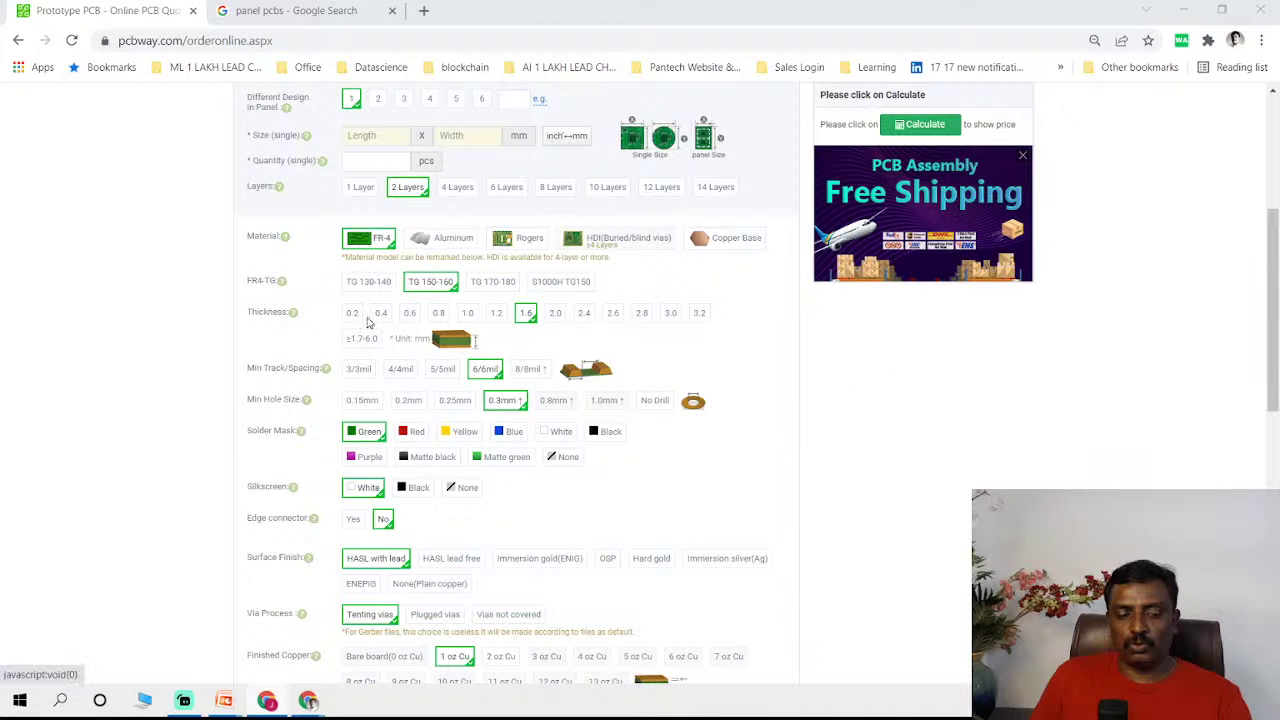
mouse_move(327, 377)
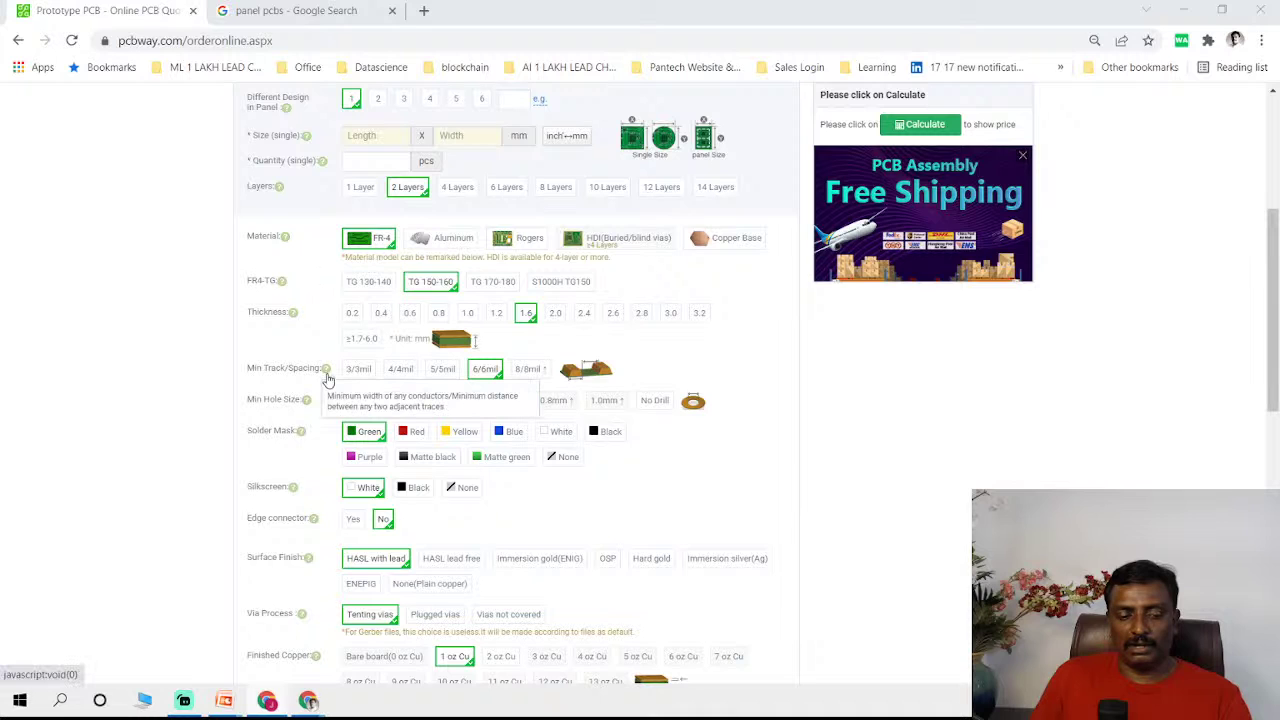
scroll(327, 377, "up", 2)
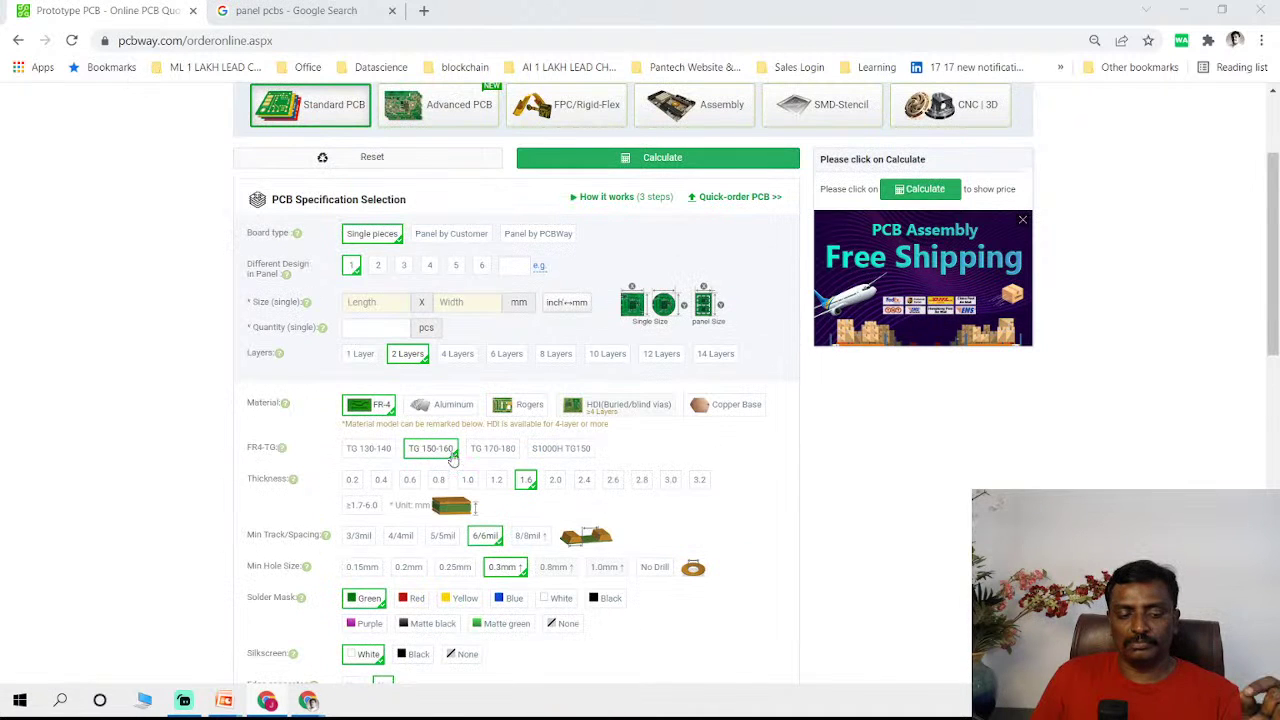
scroll(452, 457, "down", 4)
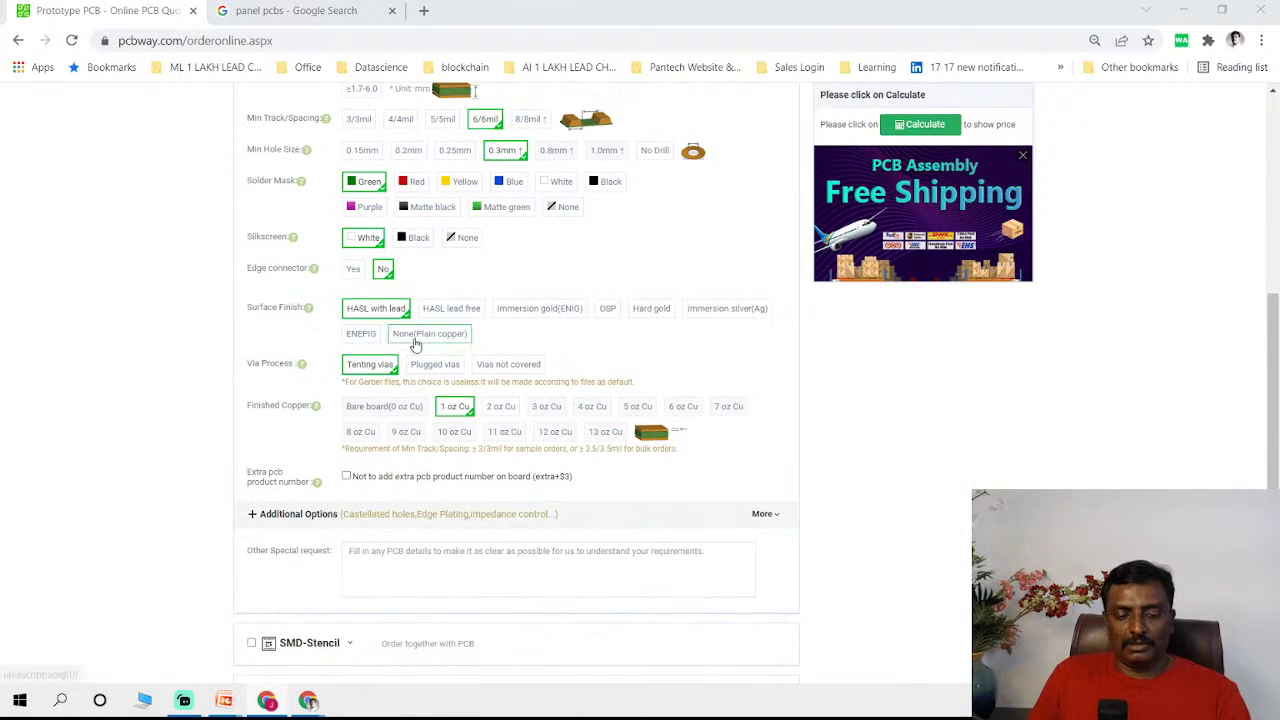
- Return to the PowerPoint slide show and advance from PCB Specification Selection to the Types of Manufacturing Process slide
left_click(1180, 9)
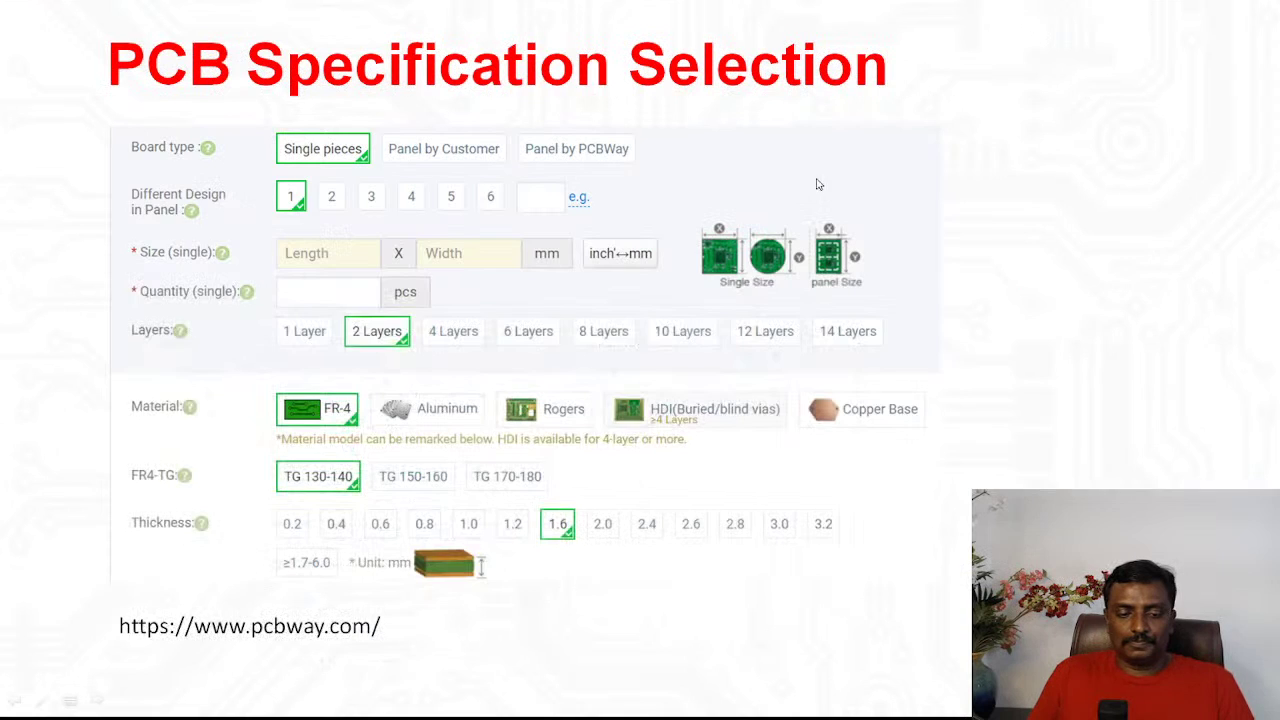
left_click(770, 241)
left_click(516, 145)
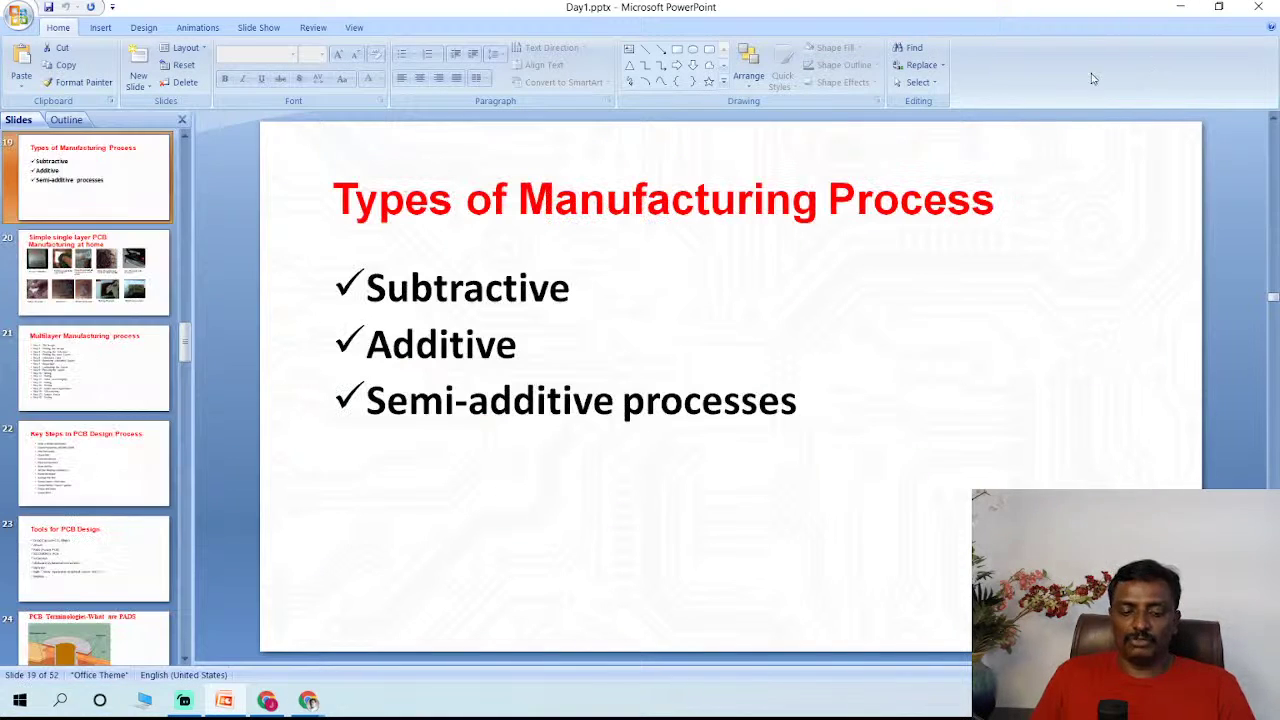
- Open the Downloads folder in File Explorer, check its Documents subfolder and return to Downloads
left_click(147, 700)
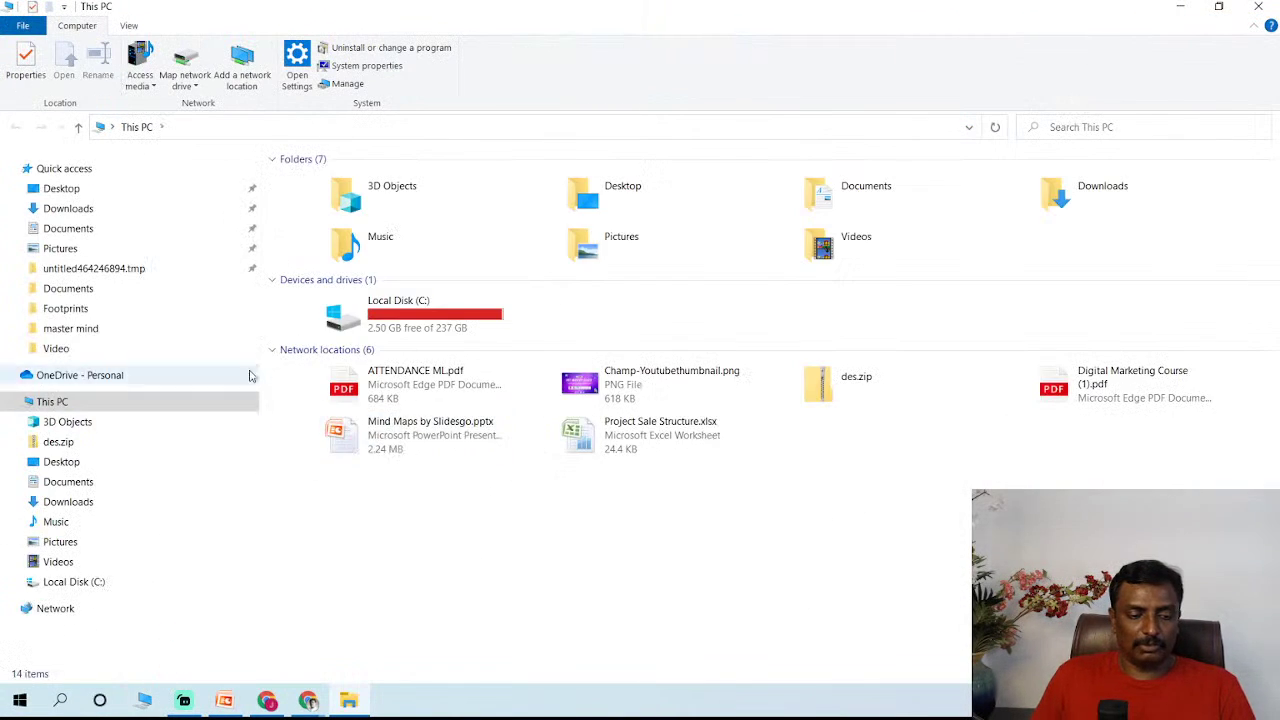
left_click(100, 209)
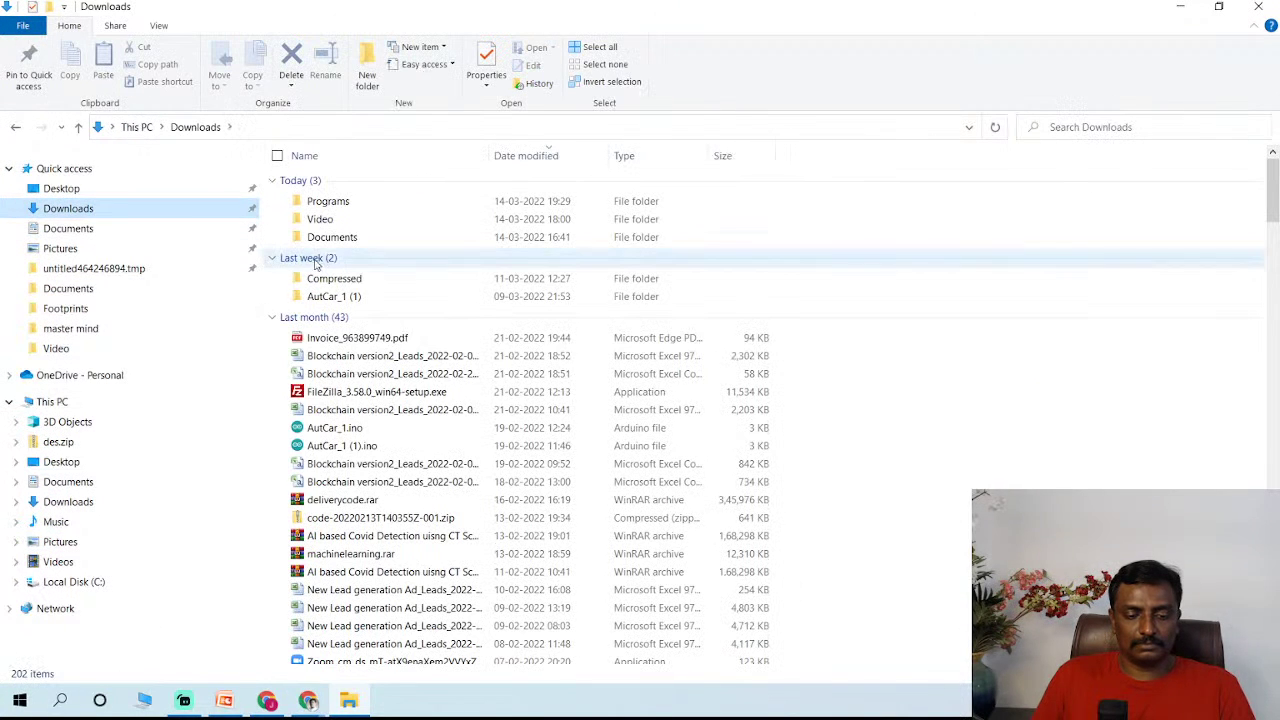
double_click(330, 237)
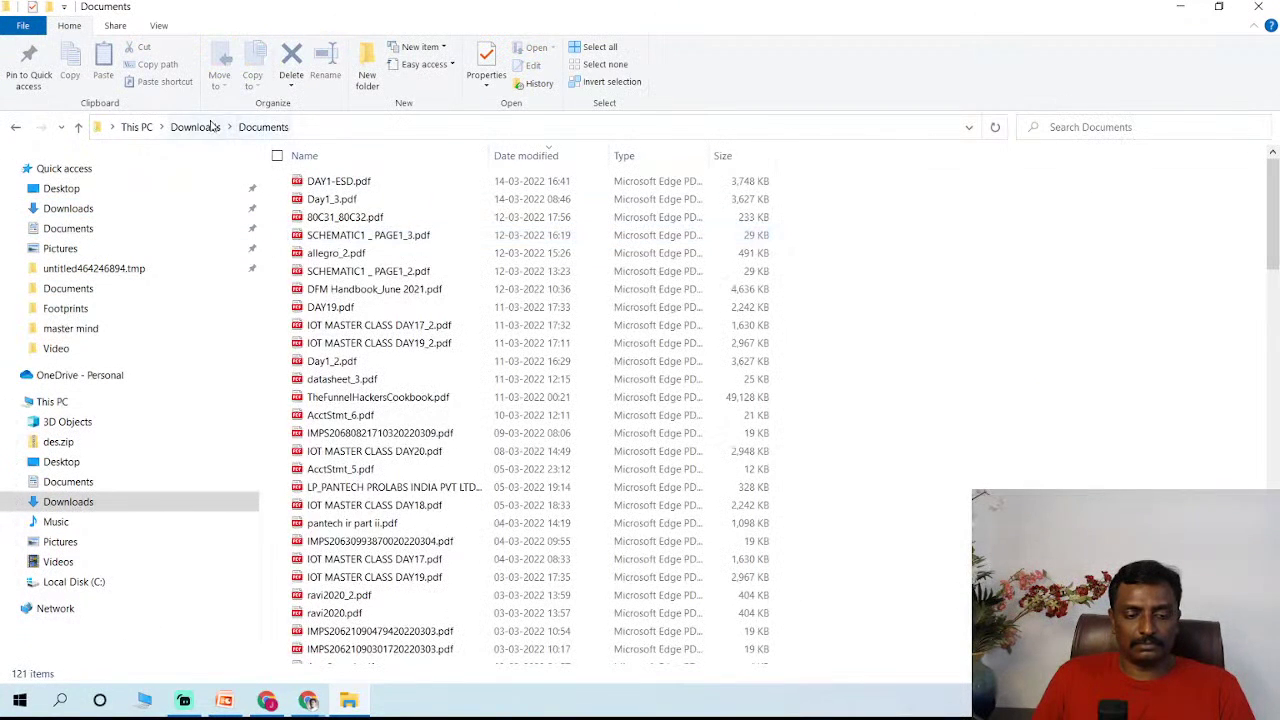
left_click(210, 127)
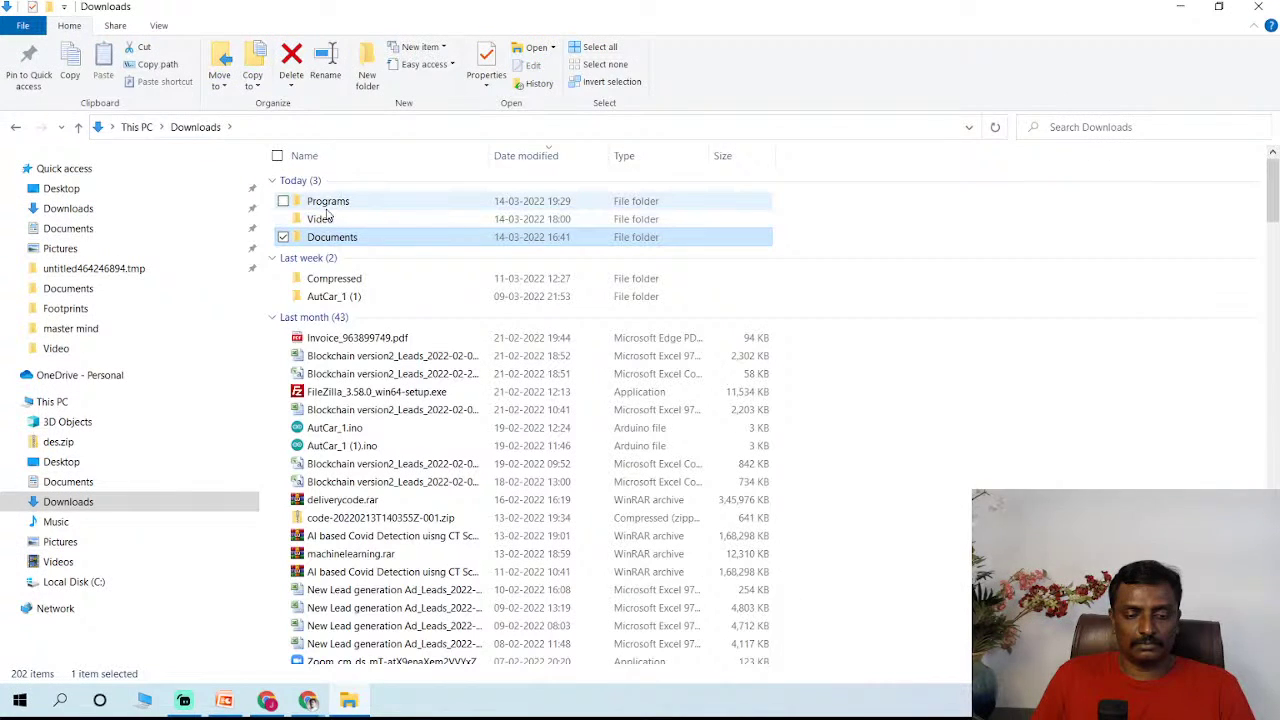
- Go through Compressed, Jetson Nano_2 and Jetson Nano into the Jetson_Nano_Carrier_Board_Design_Files_B01 folder
double_click(334, 280)
left_click(340, 433)
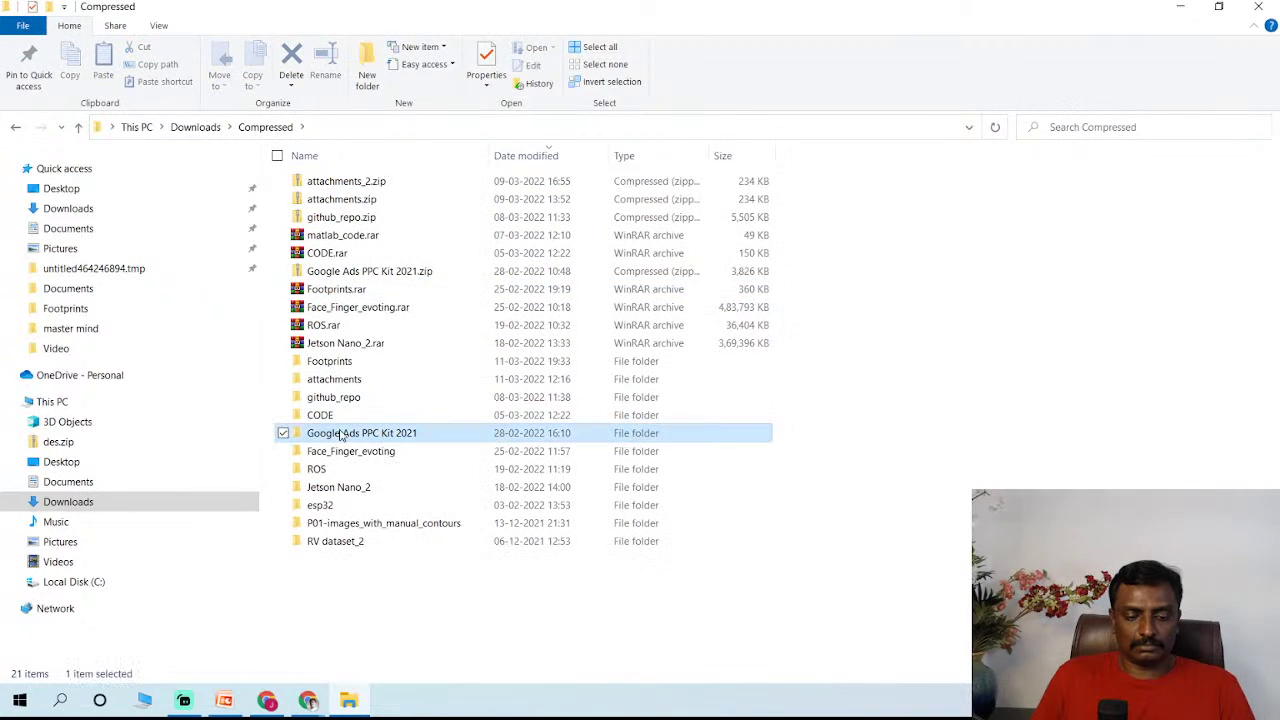
double_click(338, 489)
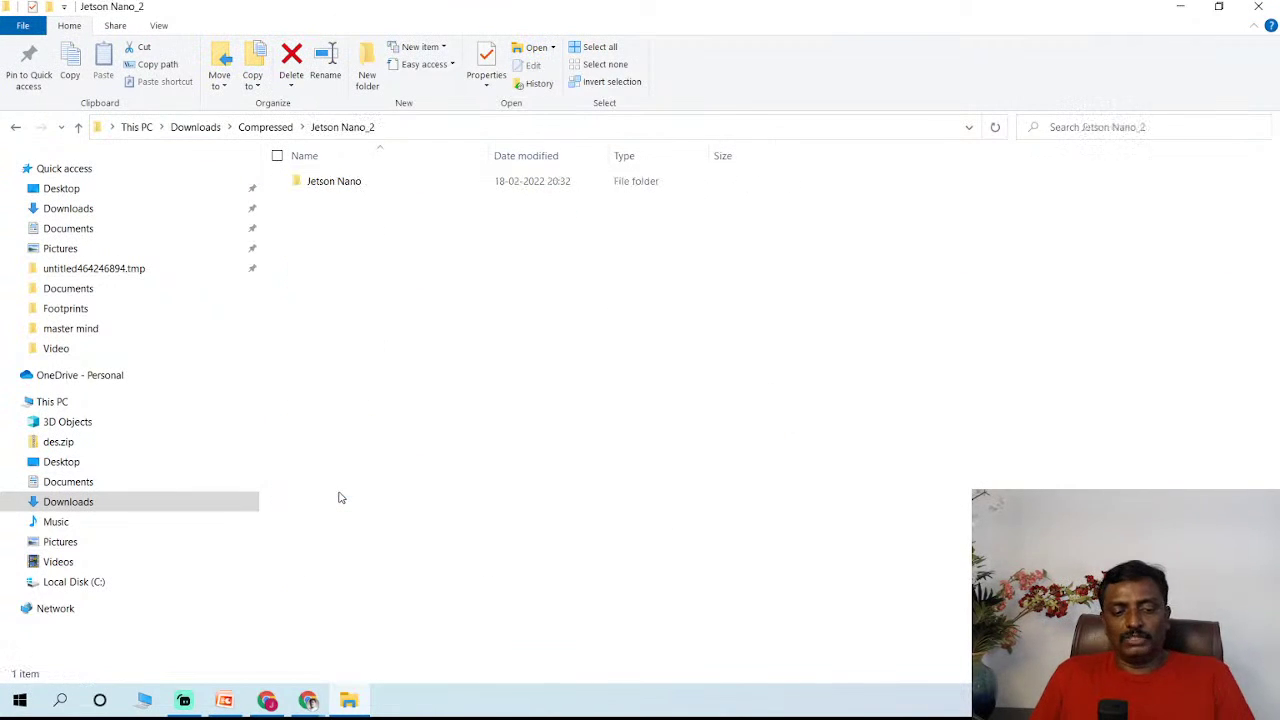
double_click(343, 186)
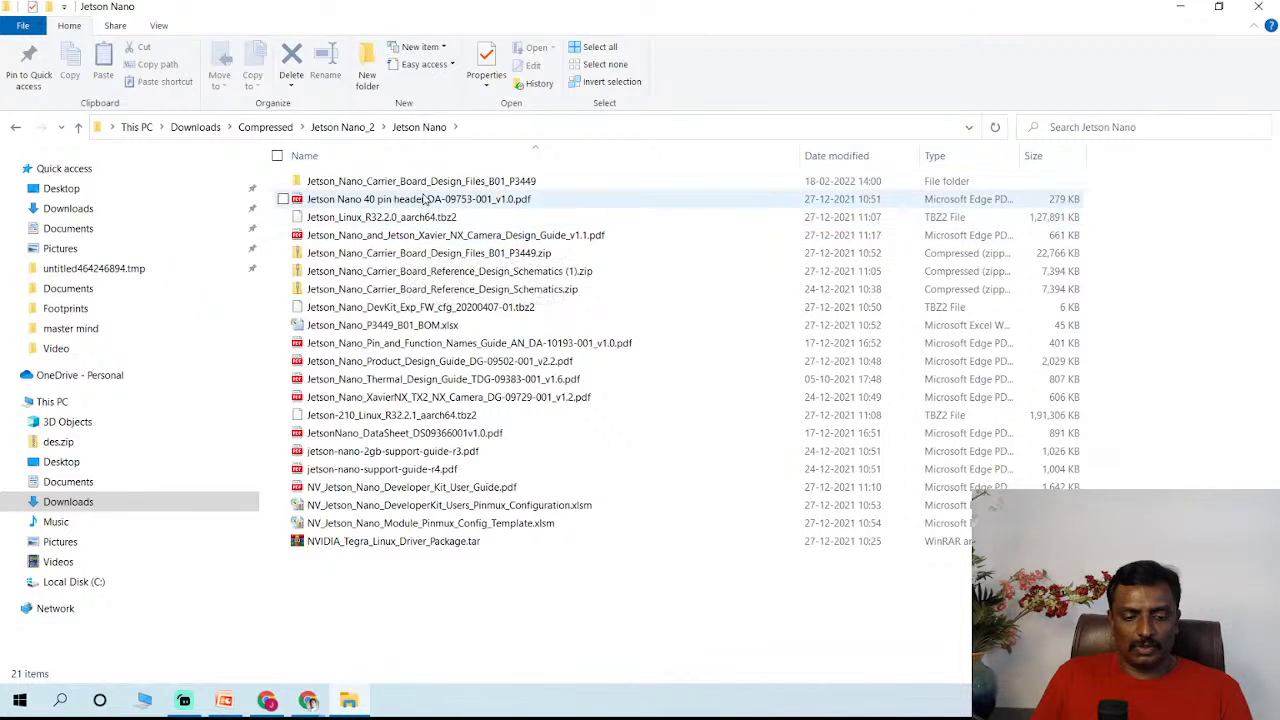
double_click(365, 184)
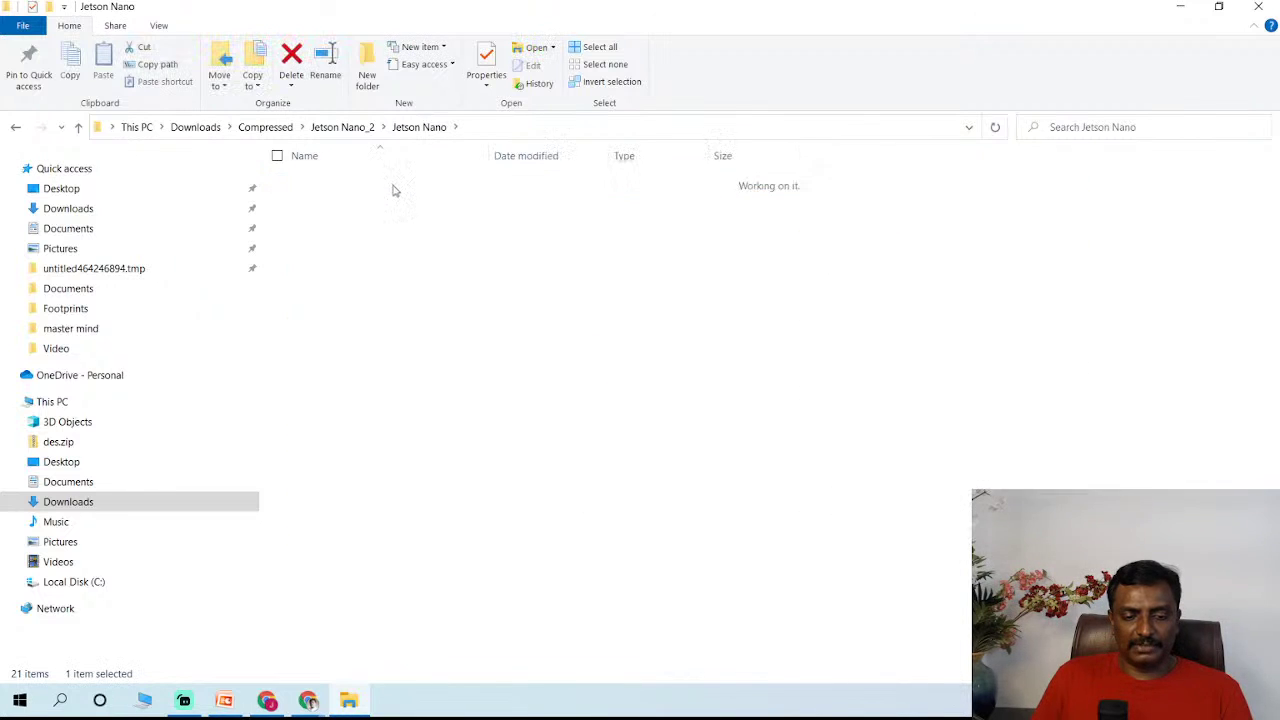
double_click(394, 182)
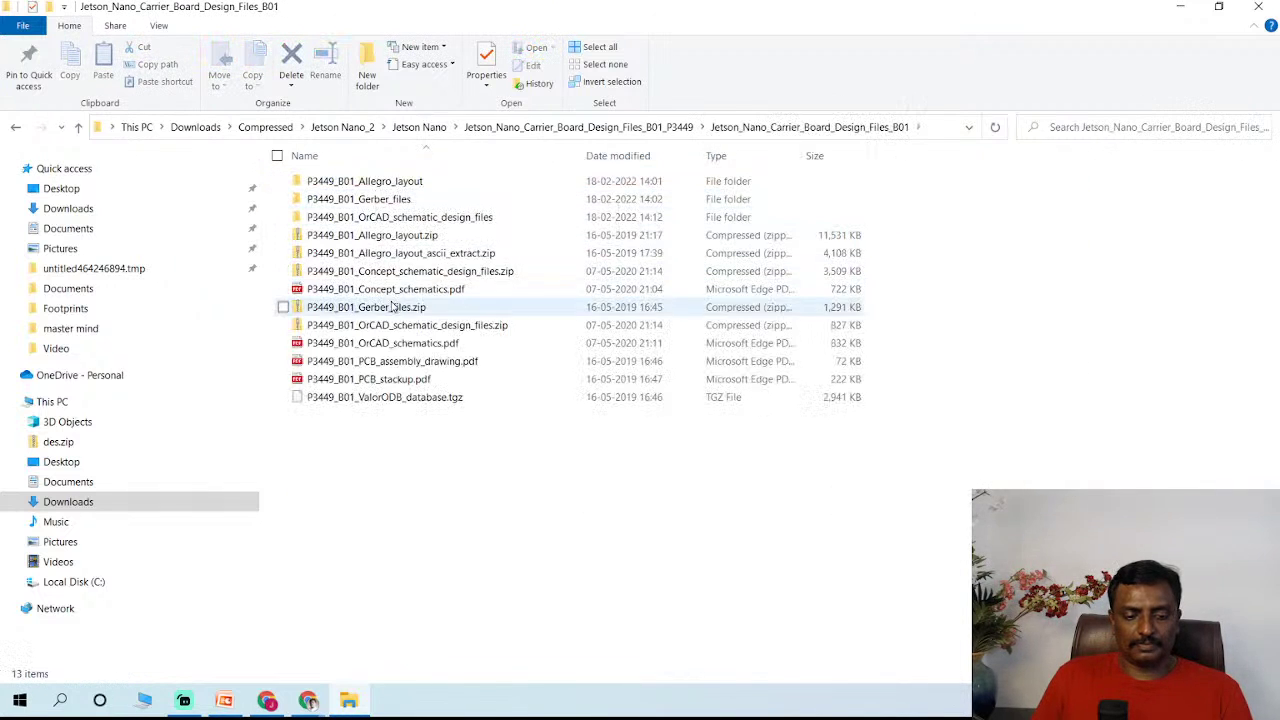
- Open P3449_B01_PCB_stackup.pdf in a maximized window and enlarge the layer table of the stackup cross-section
double_click(436, 381)
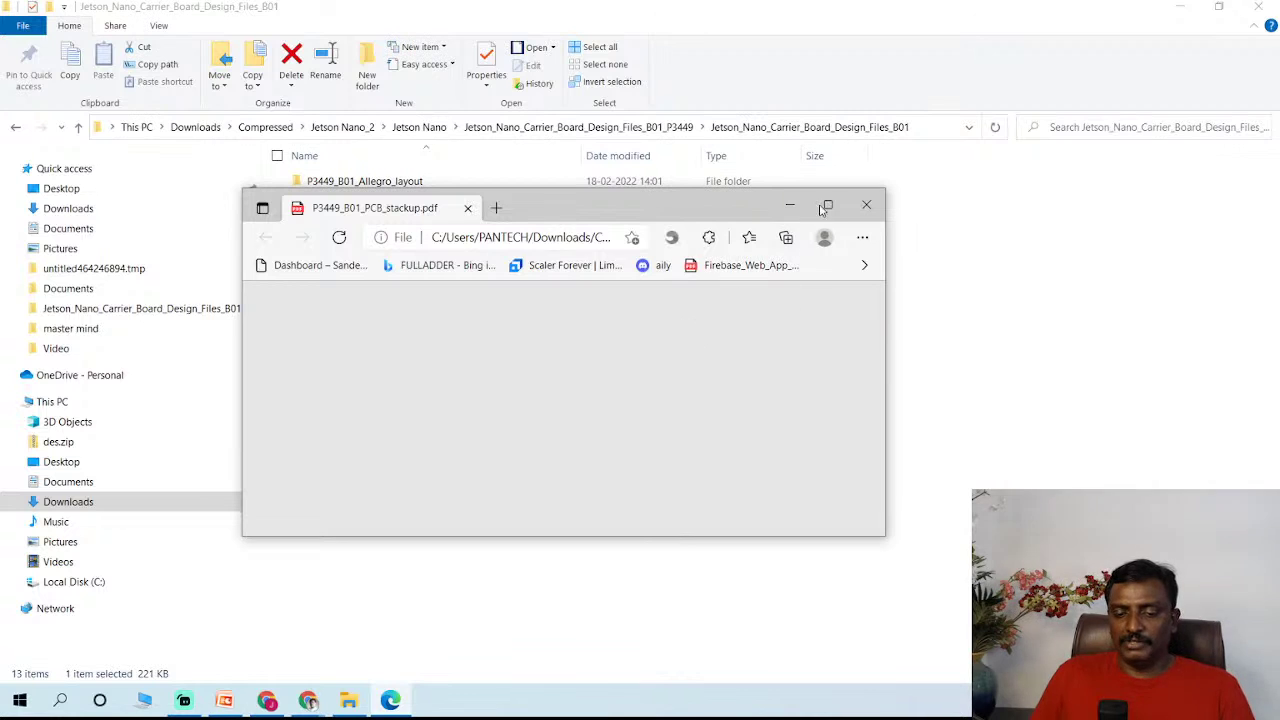
left_click(827, 206)
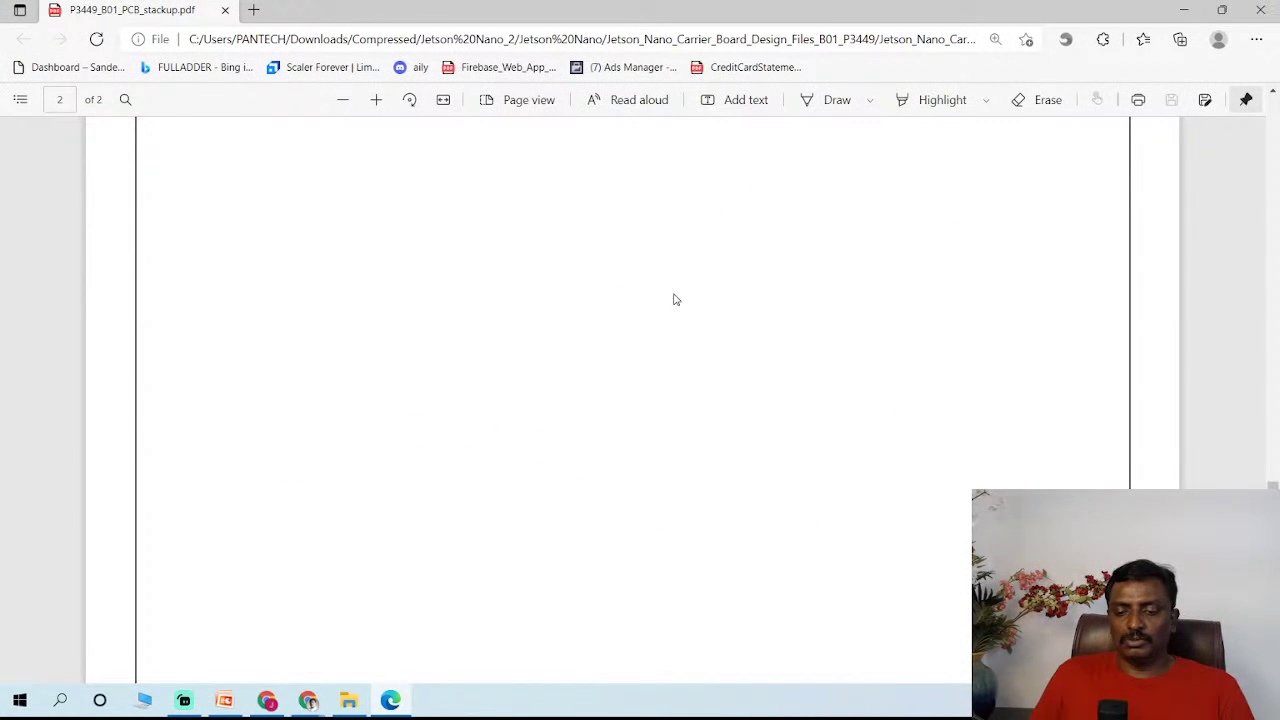
scroll(675, 295, "up", 5)
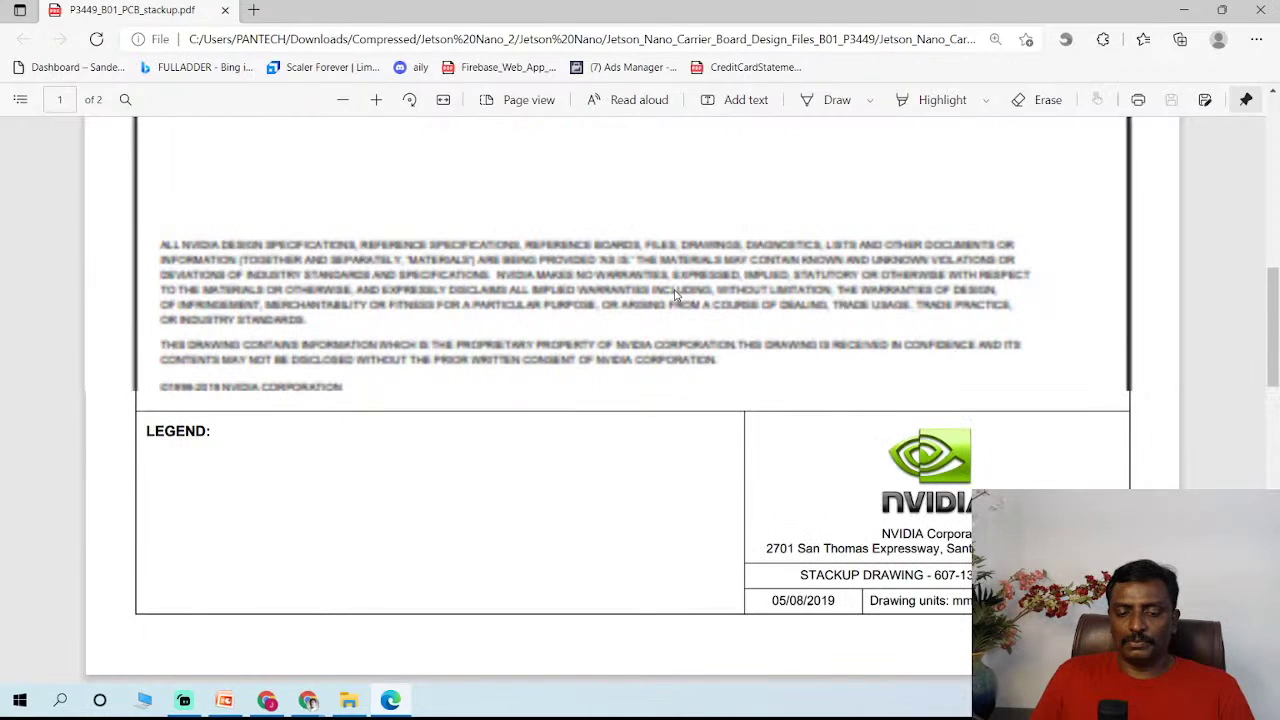
scroll(675, 295, "down", 7)
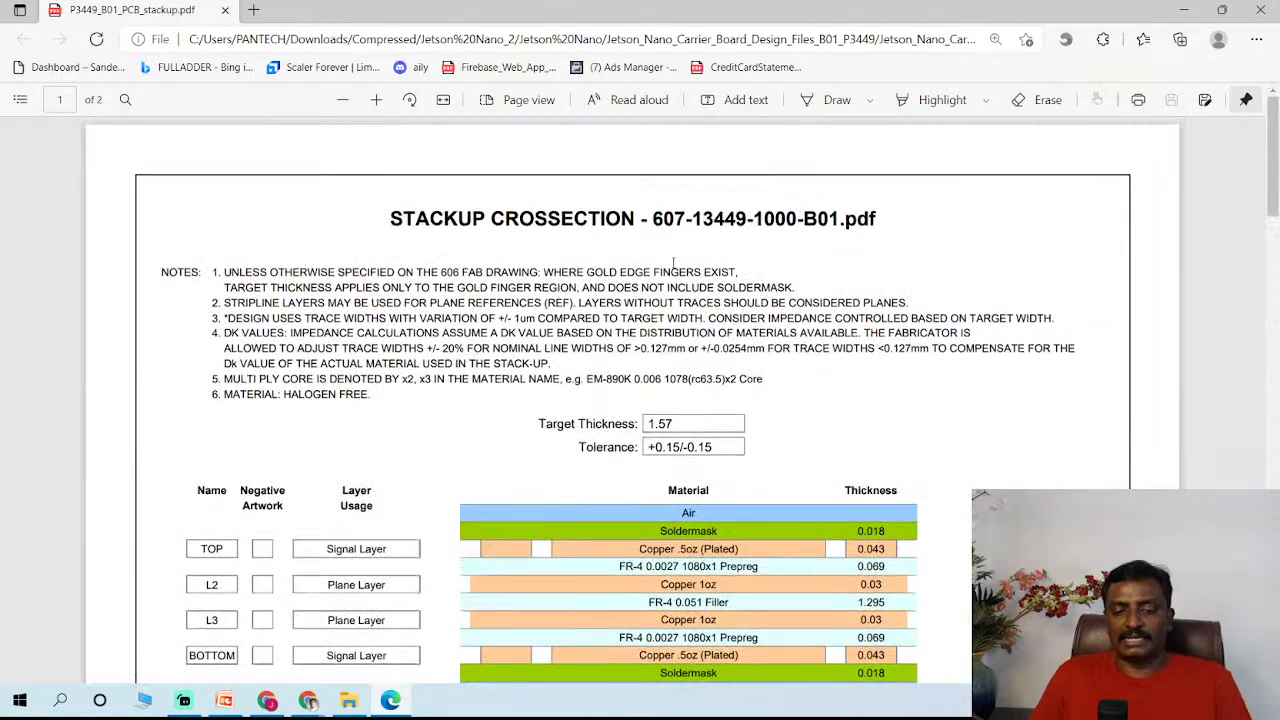
scroll(737, 369, "up", 2, "ctrl")
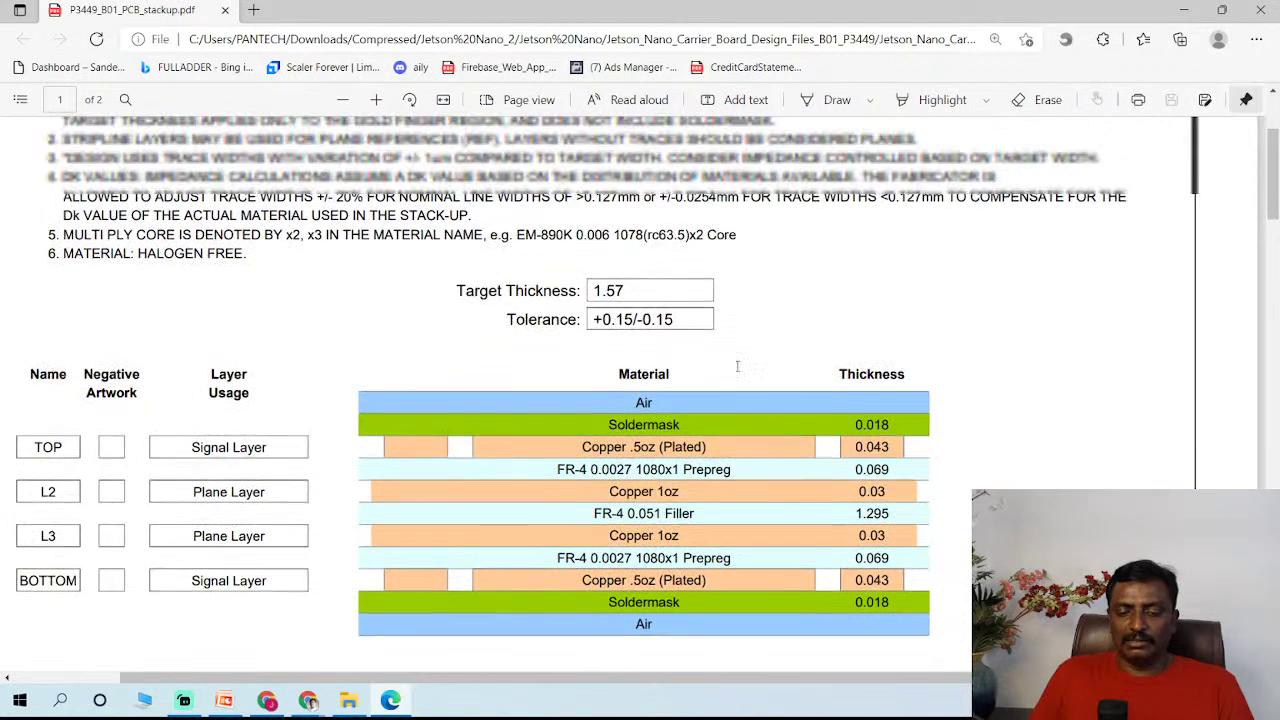
scroll(781, 341, "down", 2)
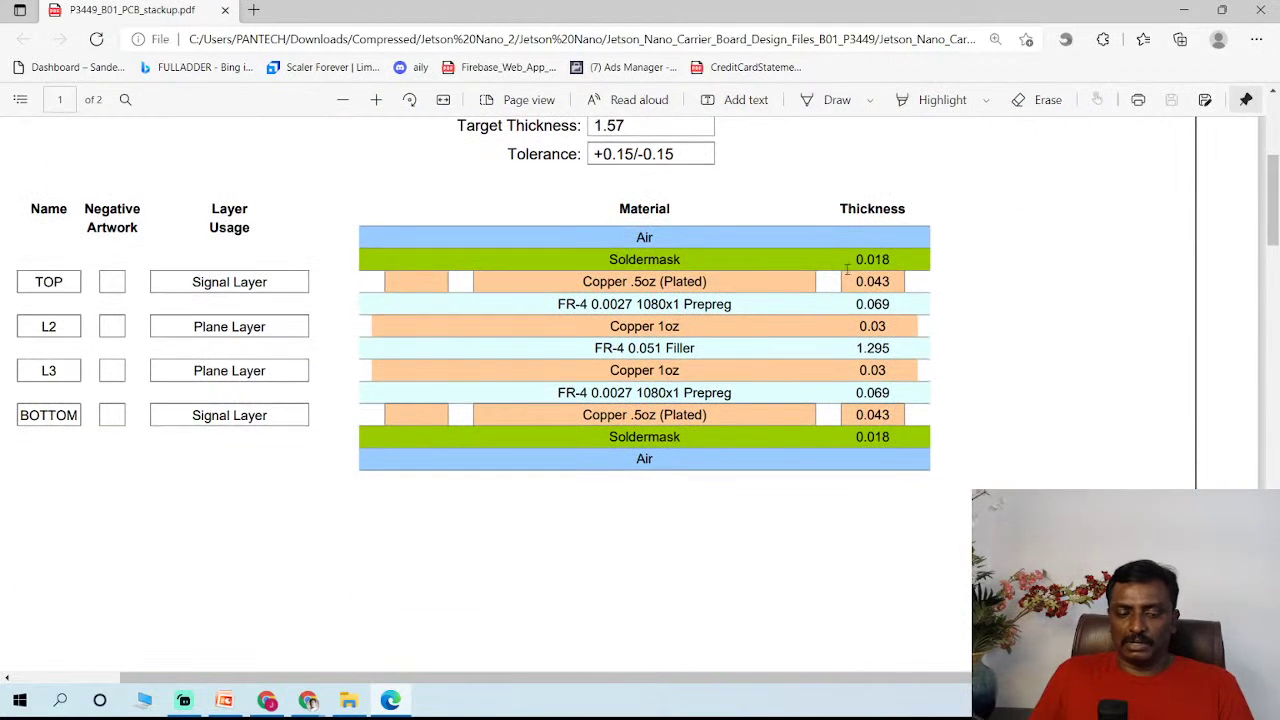
- Examine the material and thickness of each stackup layer, from the soldermask and plated copper to the prepreg and filler
left_click_drag(855, 262, 870, 261)
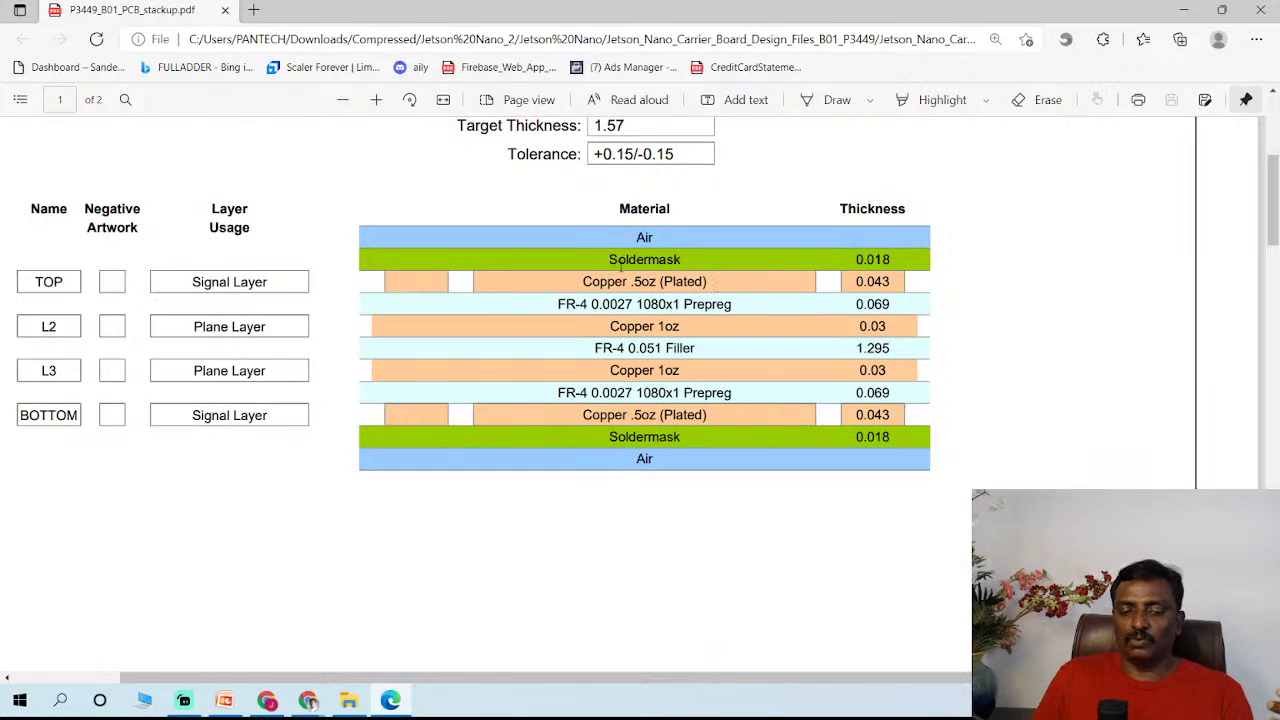
left_click_drag(716, 290, 741, 289)
left_click_drag(591, 305, 874, 326)
left_click(659, 330)
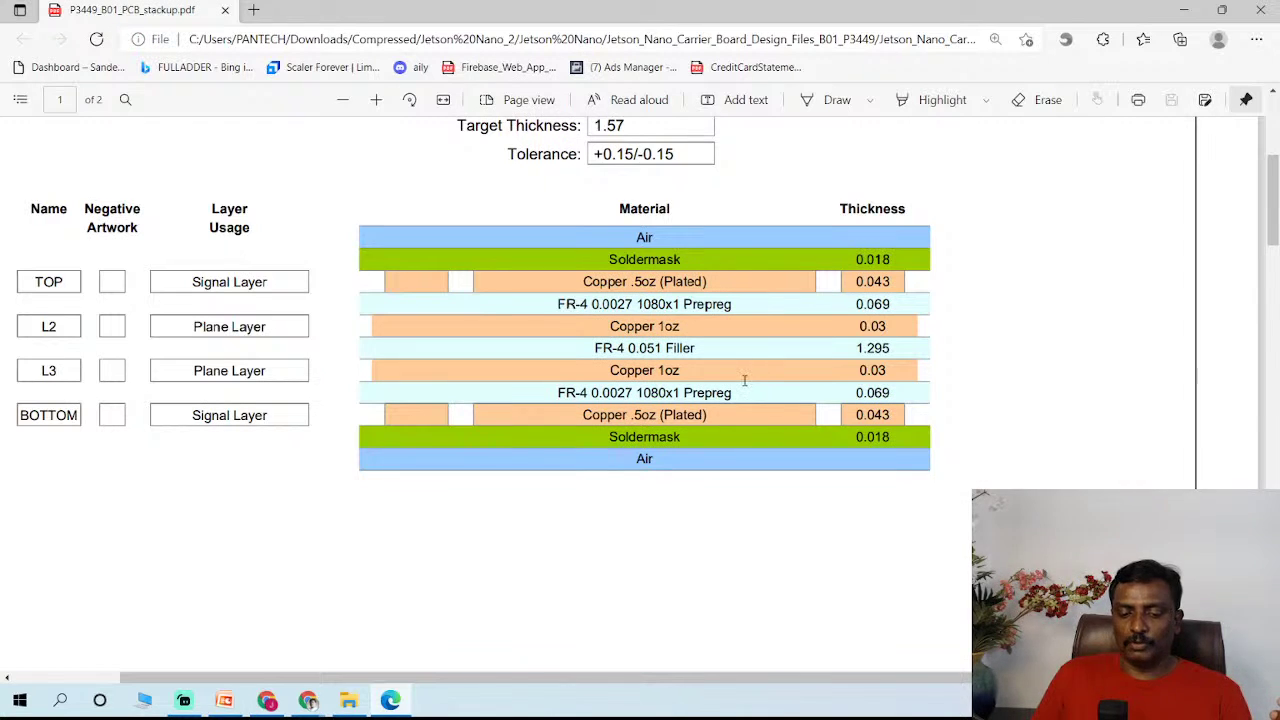
scroll(744, 380, "down", 2)
scroll(743, 377, "up", 1)
scroll(737, 370, "up", 1)
scroll(305, 308, "up", 1)
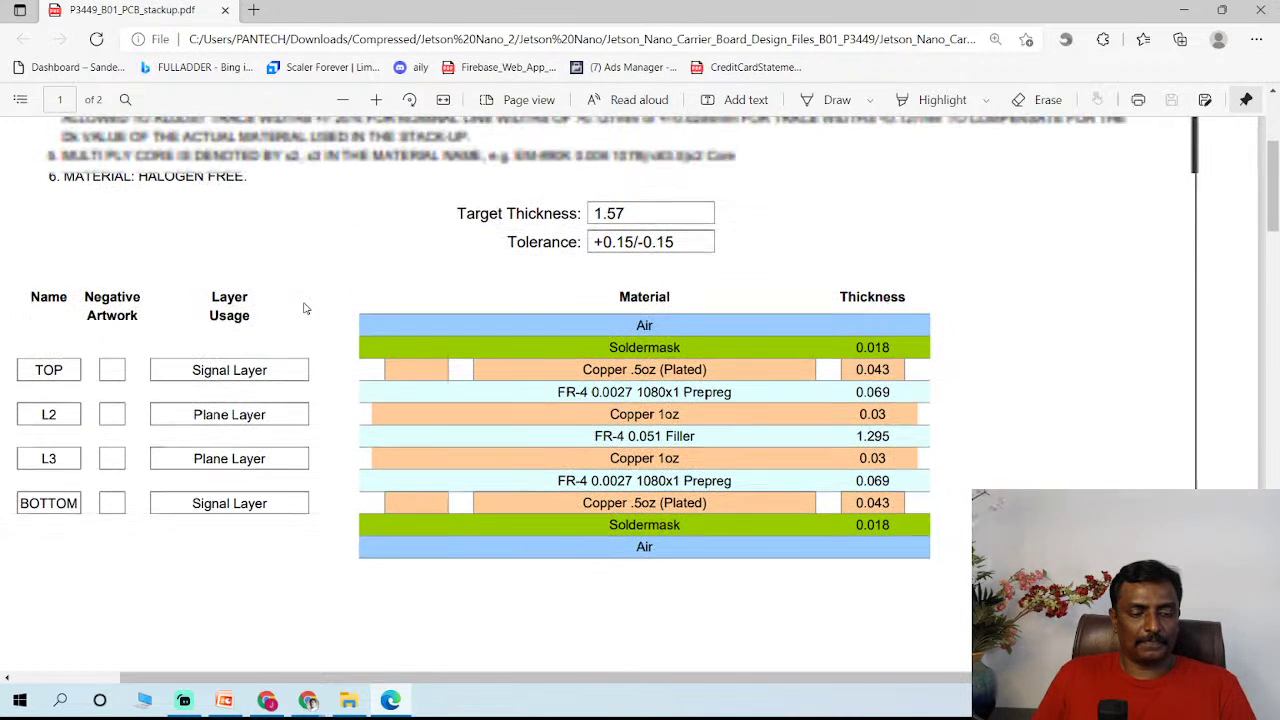
scroll(285, 326, "down", 1)
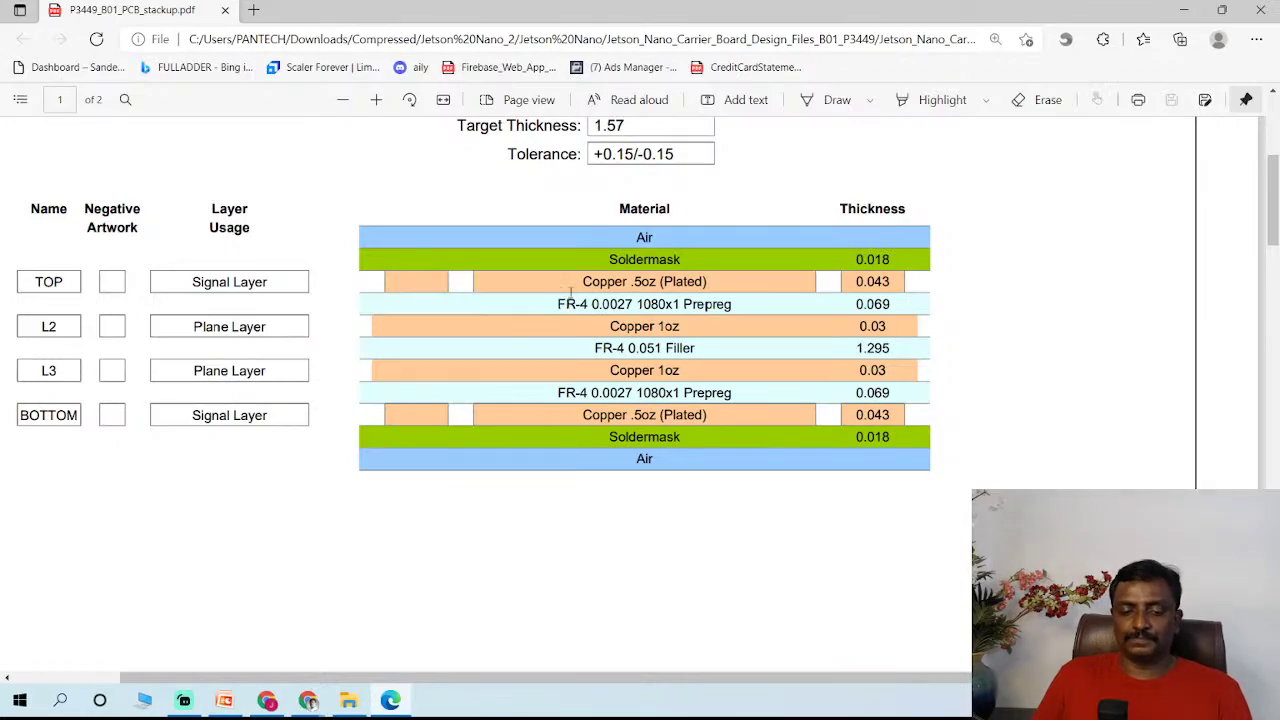
- Read through the stackup notes, the drawing title block and the single-ended and differential impedance tables on page 2
scroll(571, 292, "up", 4)
scroll(571, 293, "down", 2)
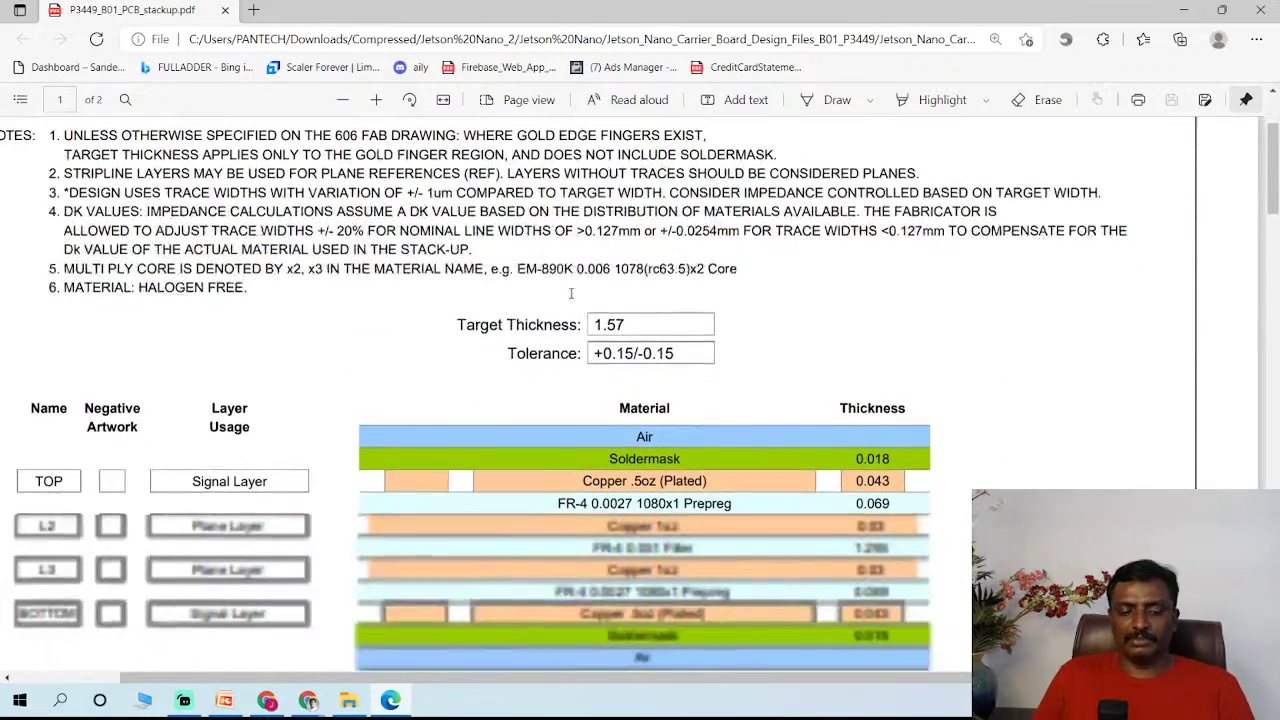
scroll(571, 292, "down", 5)
scroll(589, 311, "down", 3)
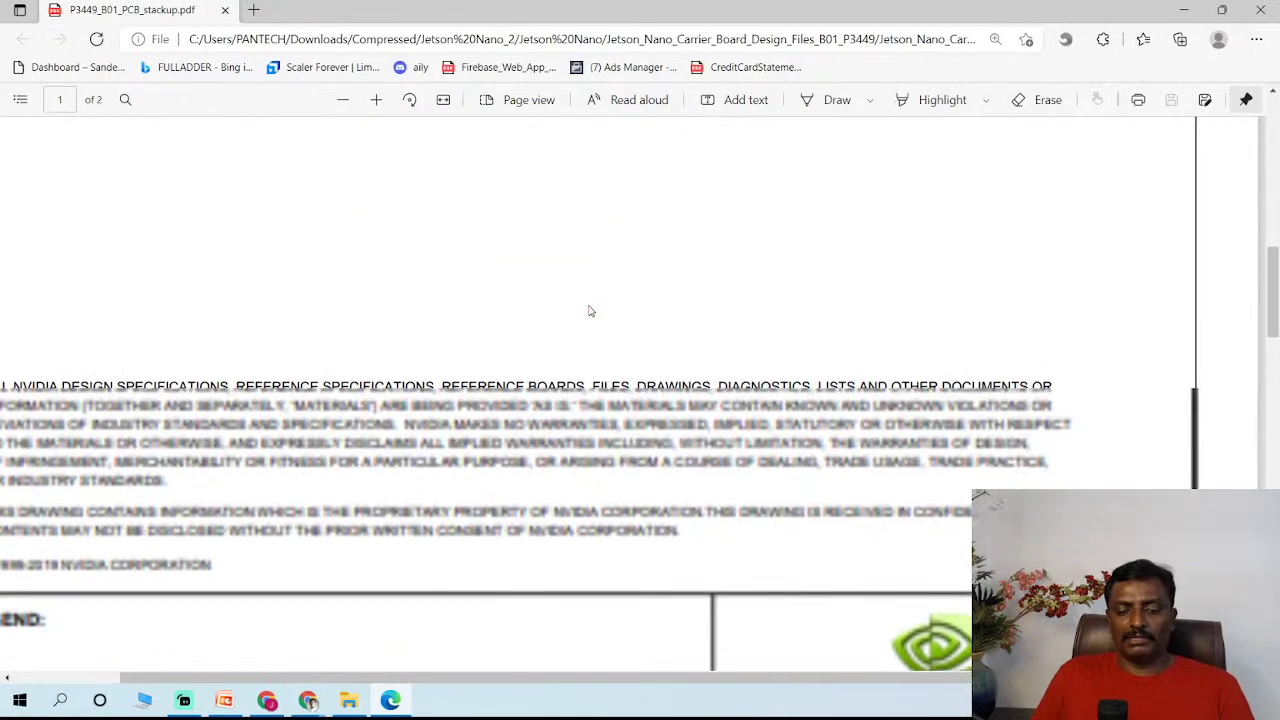
scroll(589, 311, "down", 1, "ctrl")
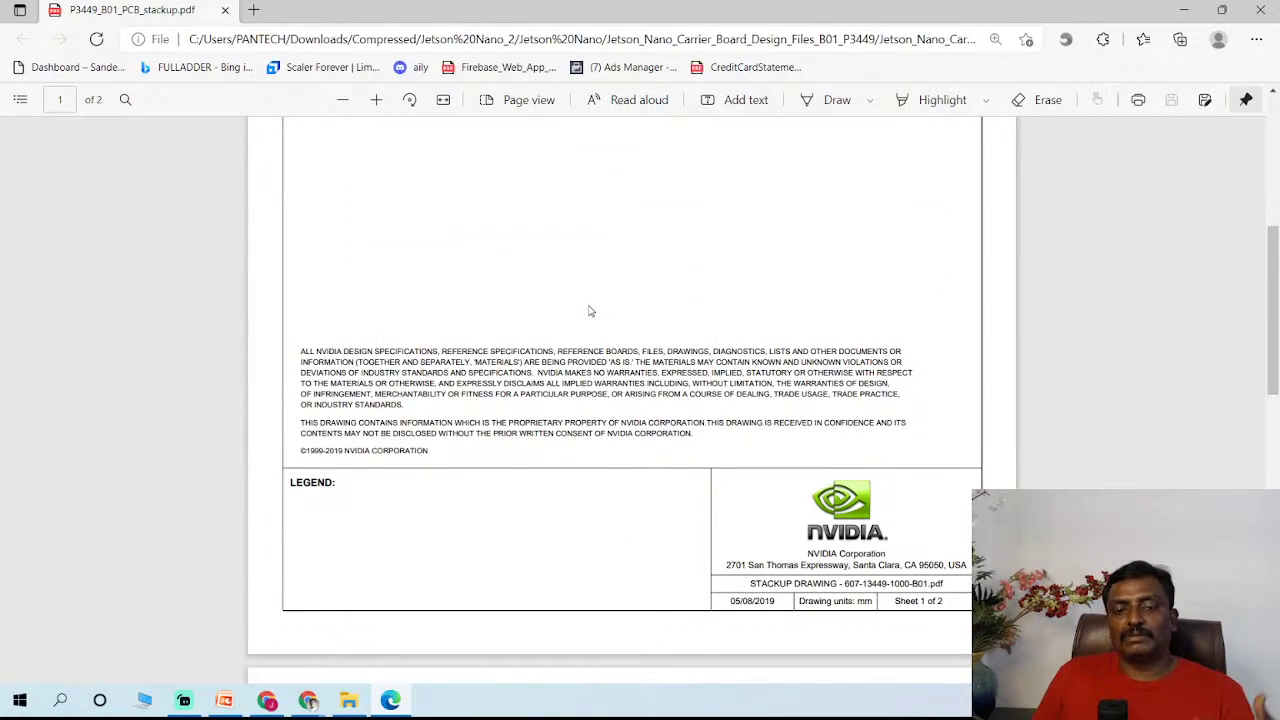
scroll(594, 305, "down", 3)
scroll(625, 310, "down", 3)
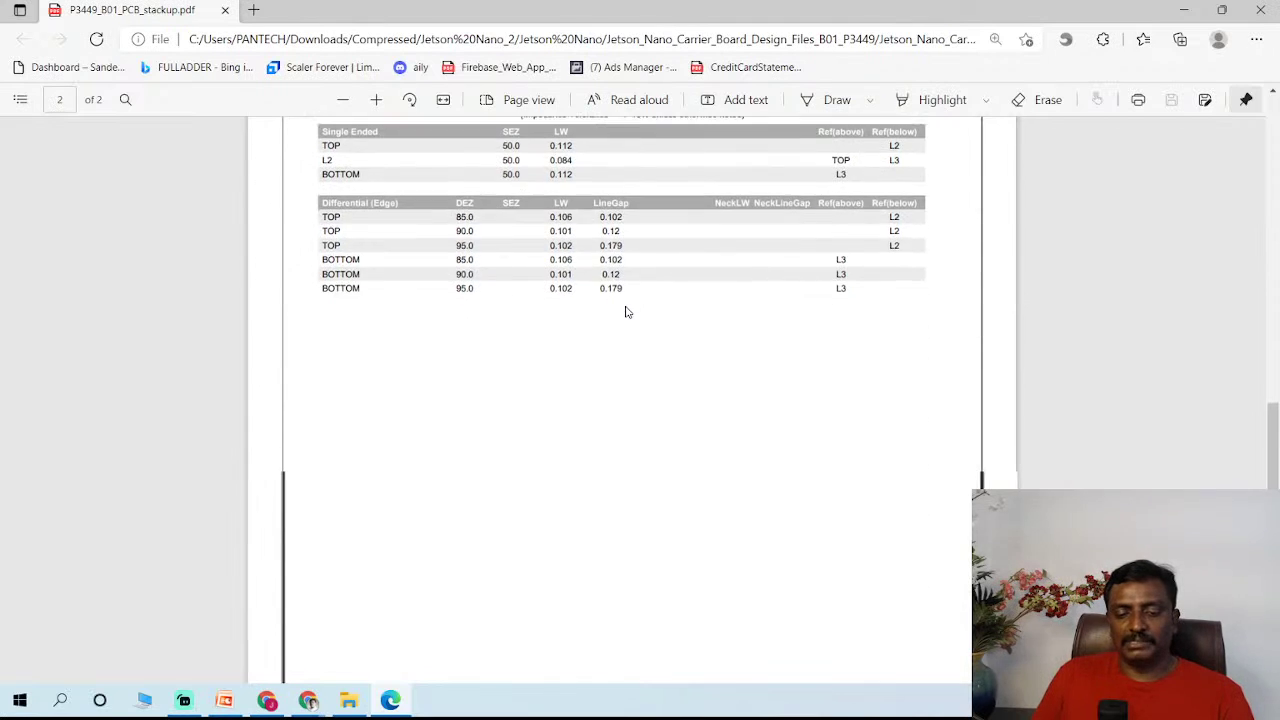
scroll(626, 308, "up", 10)
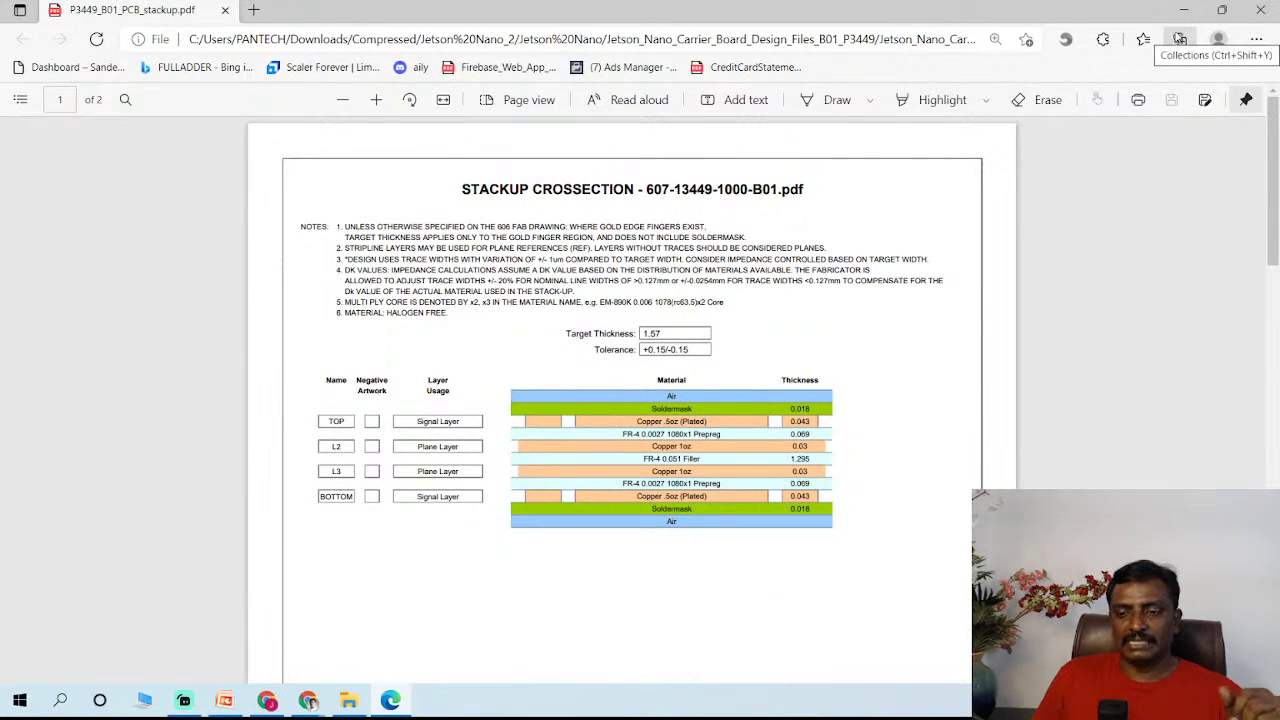
- Put away the stackup PDF and folder, and start the PowerPoint slide show from the Types of Manufacturing Process slide
left_click(1183, 12)
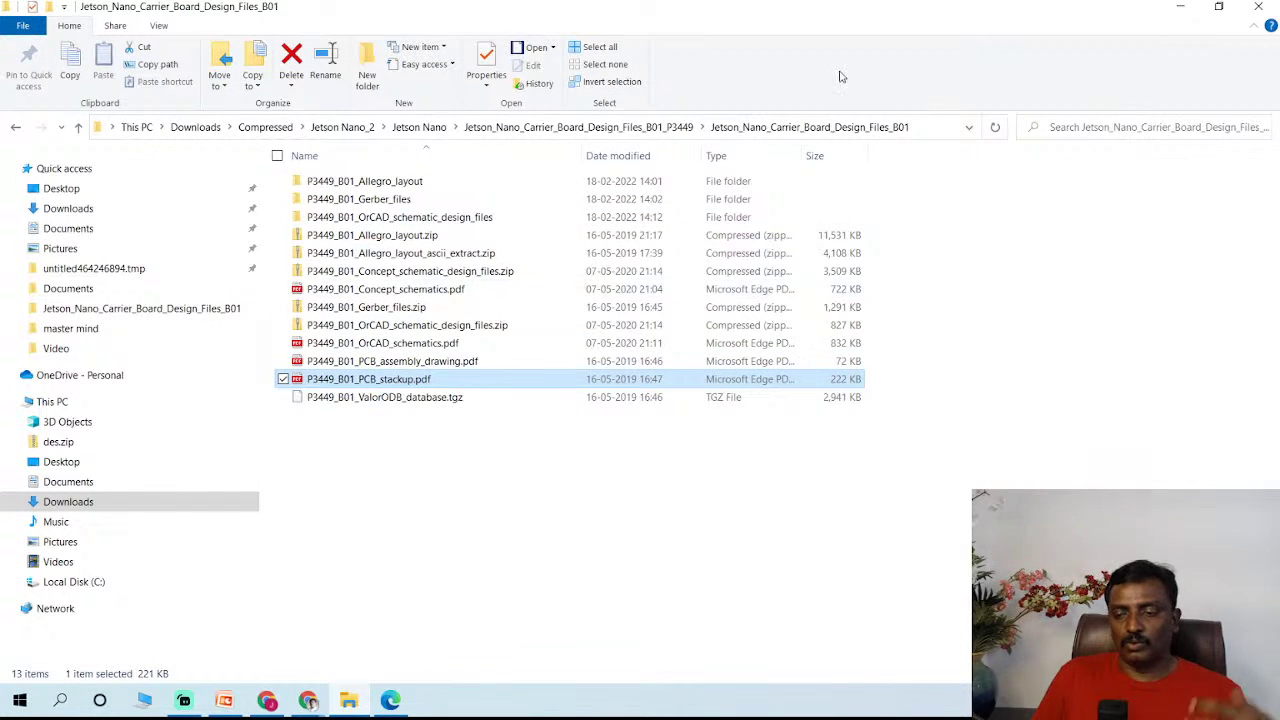
left_click(1183, 14)
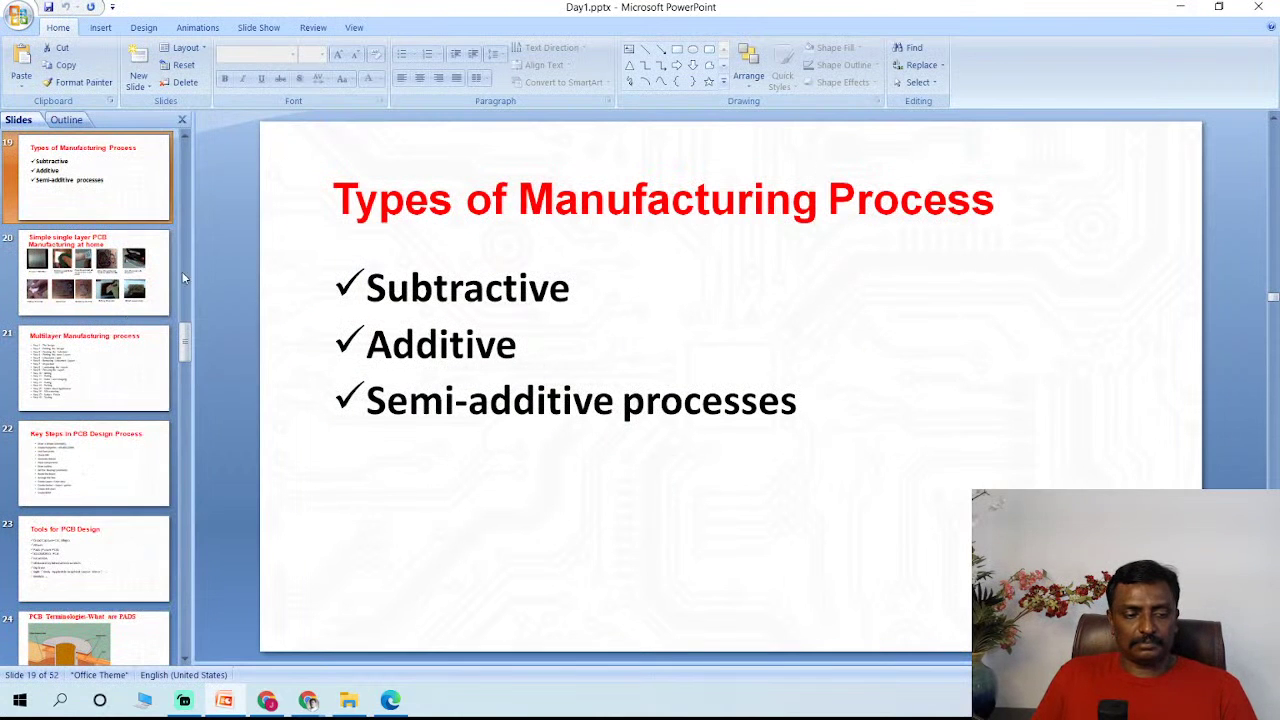
scroll(134, 209, "up", 1)
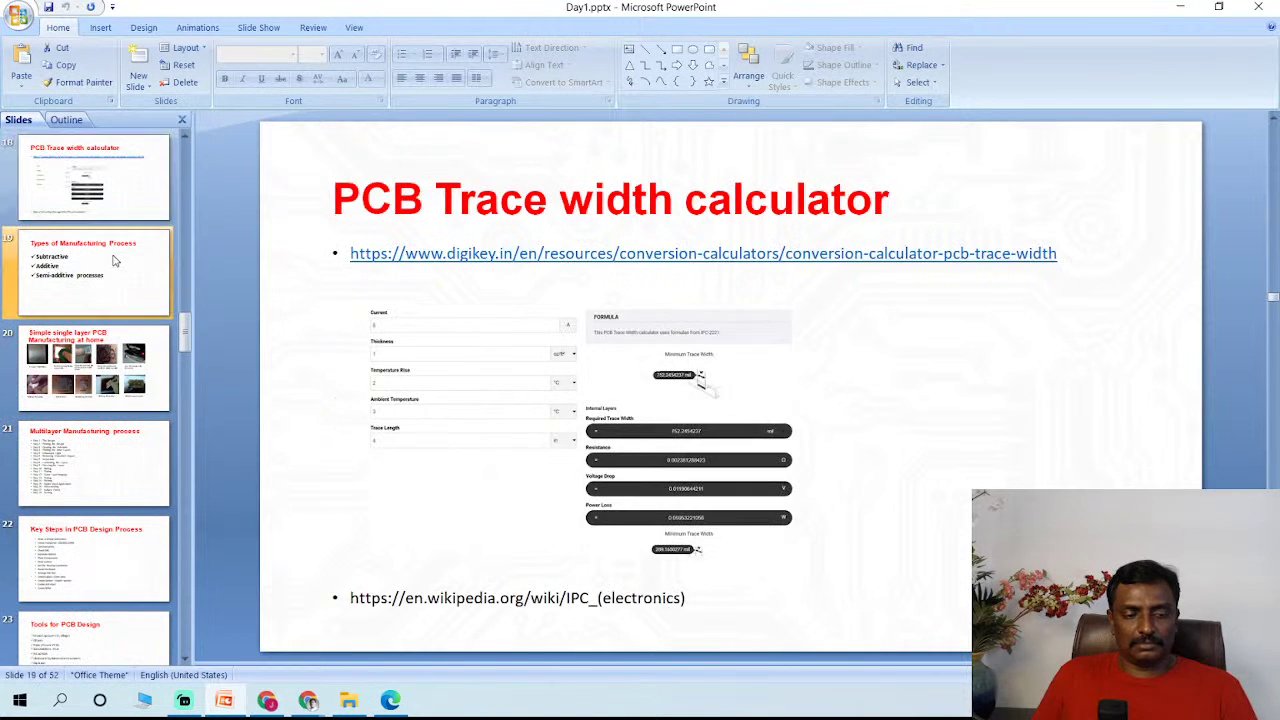
key("shift+F5")
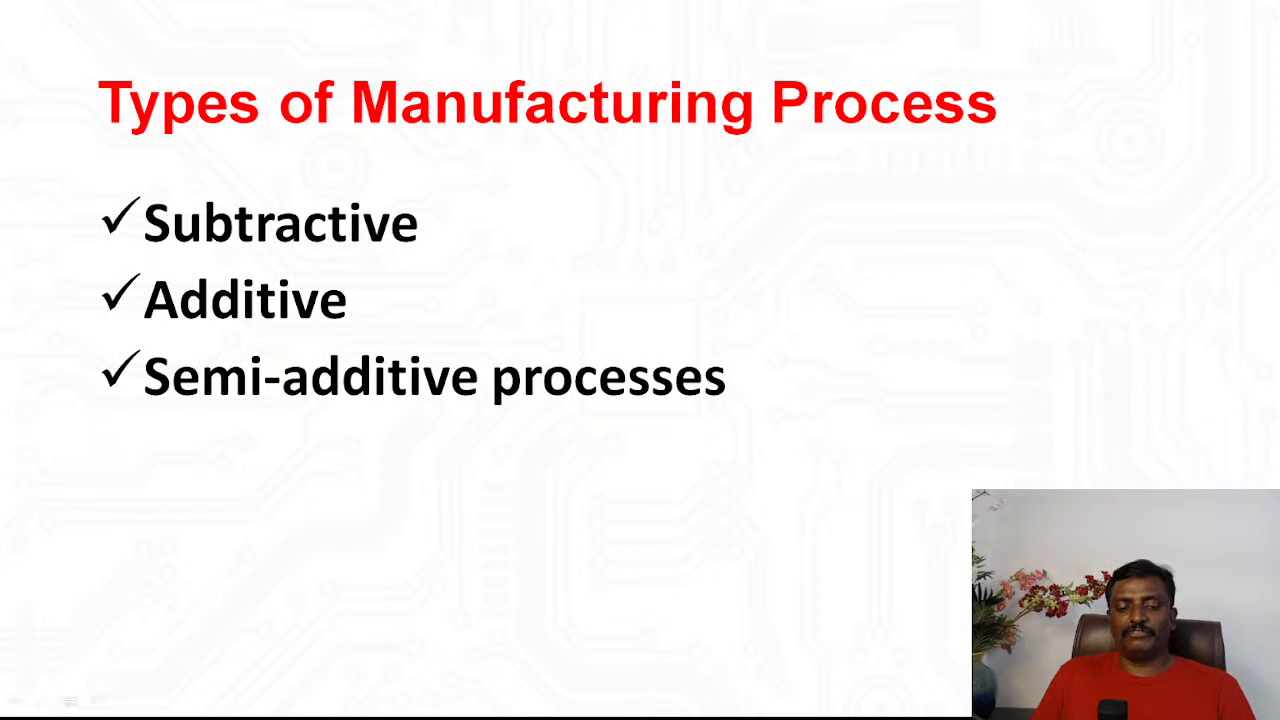
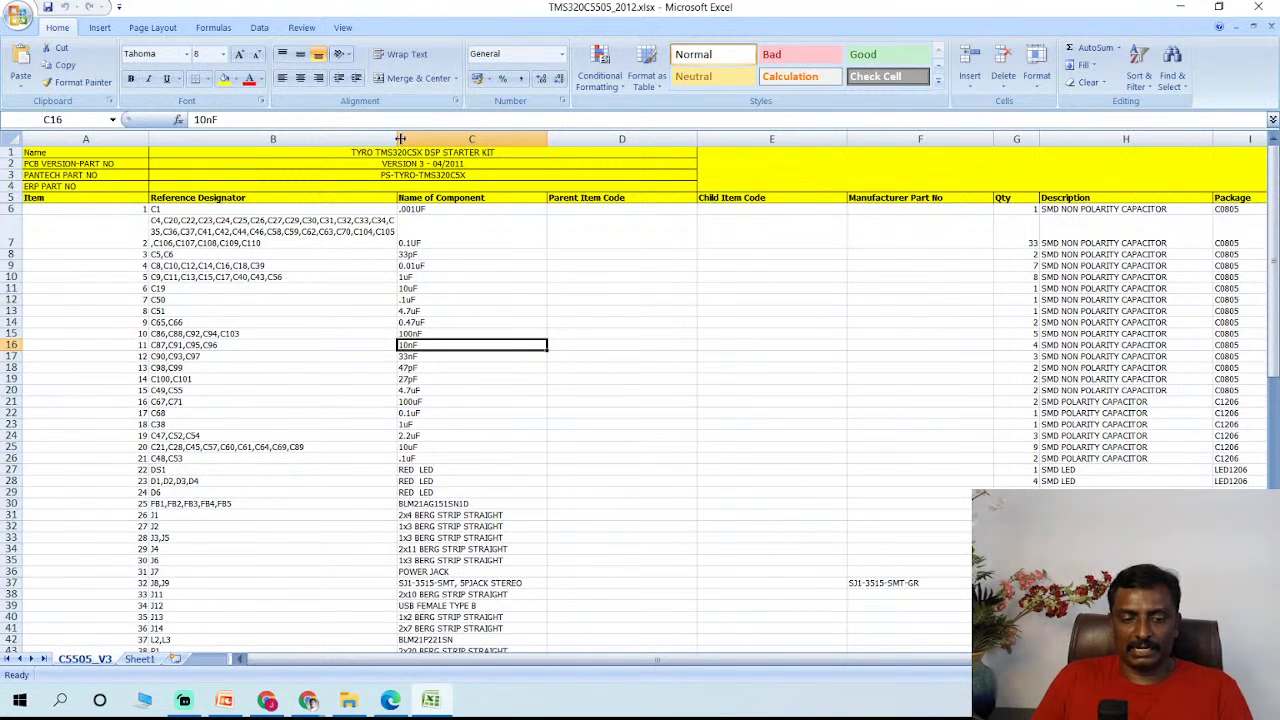
- Enlarge the TMS320C5505_2012.xlsx parts list in Excel and review its column headings from Reference Designator to Package
mouse_move(400, 139)
left_mouse_down()
mouse_move(313, 139)
mouse_move(400, 139)
left_mouse_up()
scroll(350, 210, "up", 4, "ctrl")
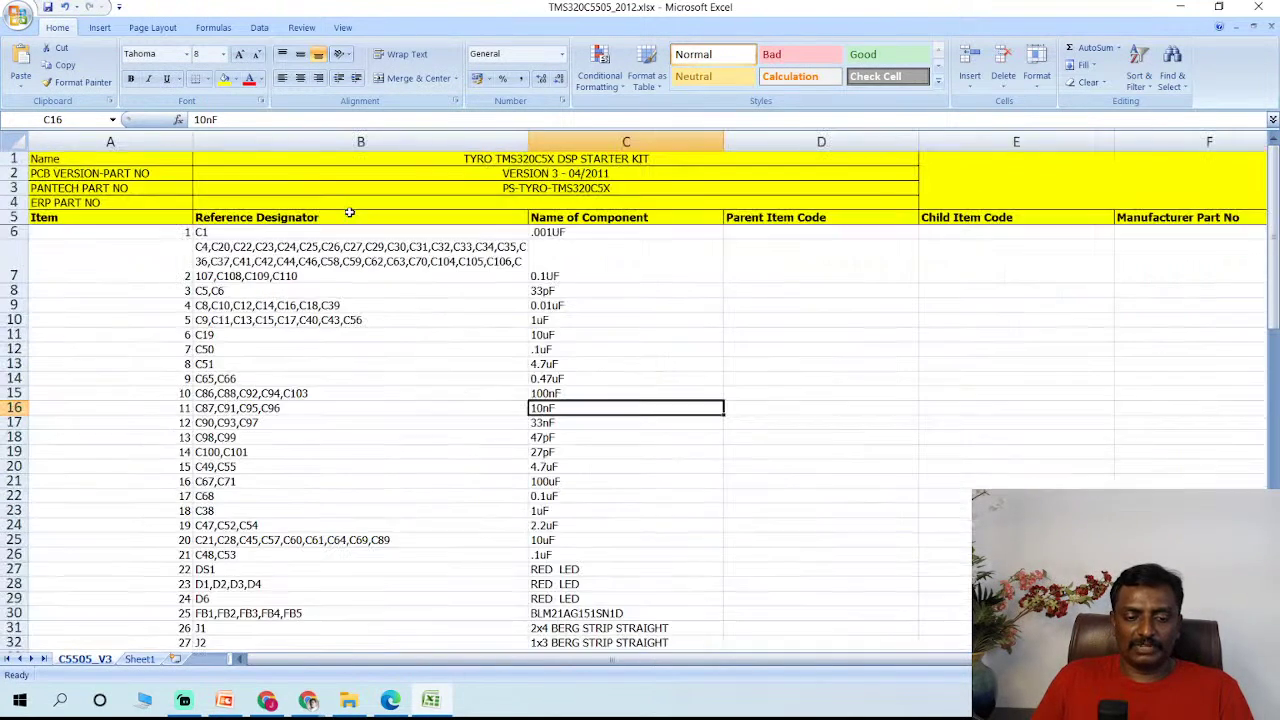
left_click(341, 233)
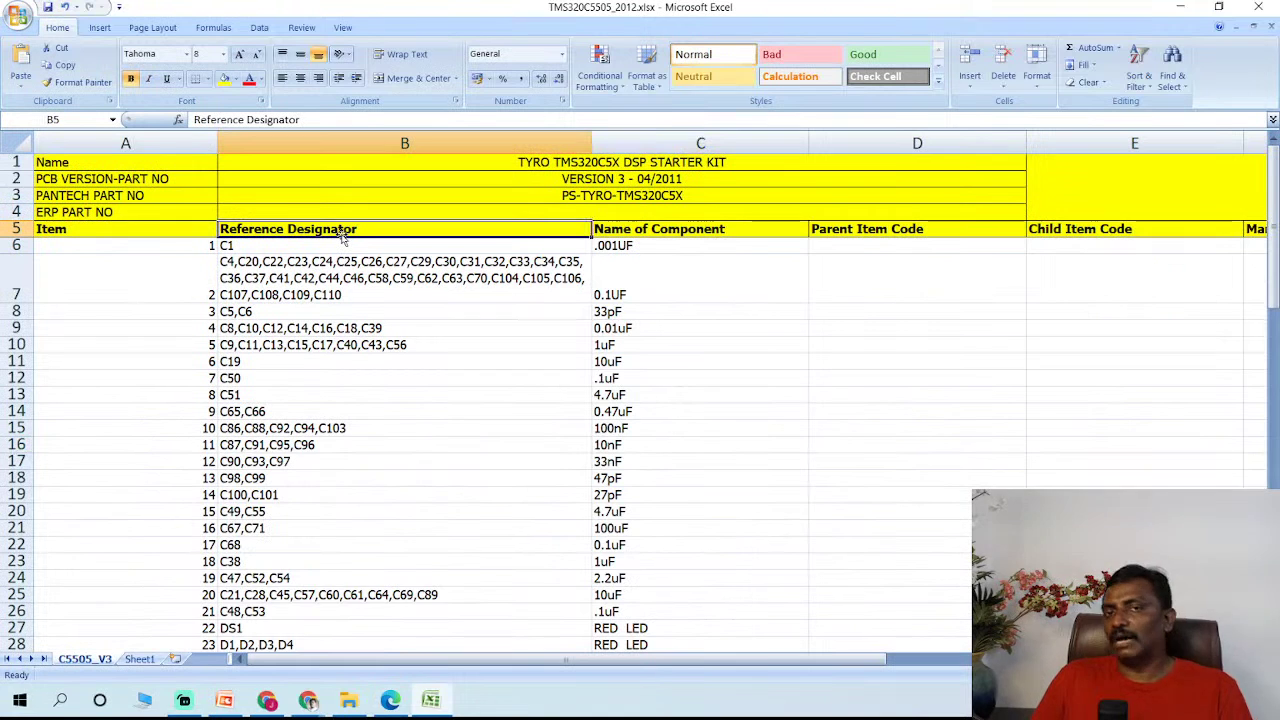
left_click(656, 230)
left_click(884, 236)
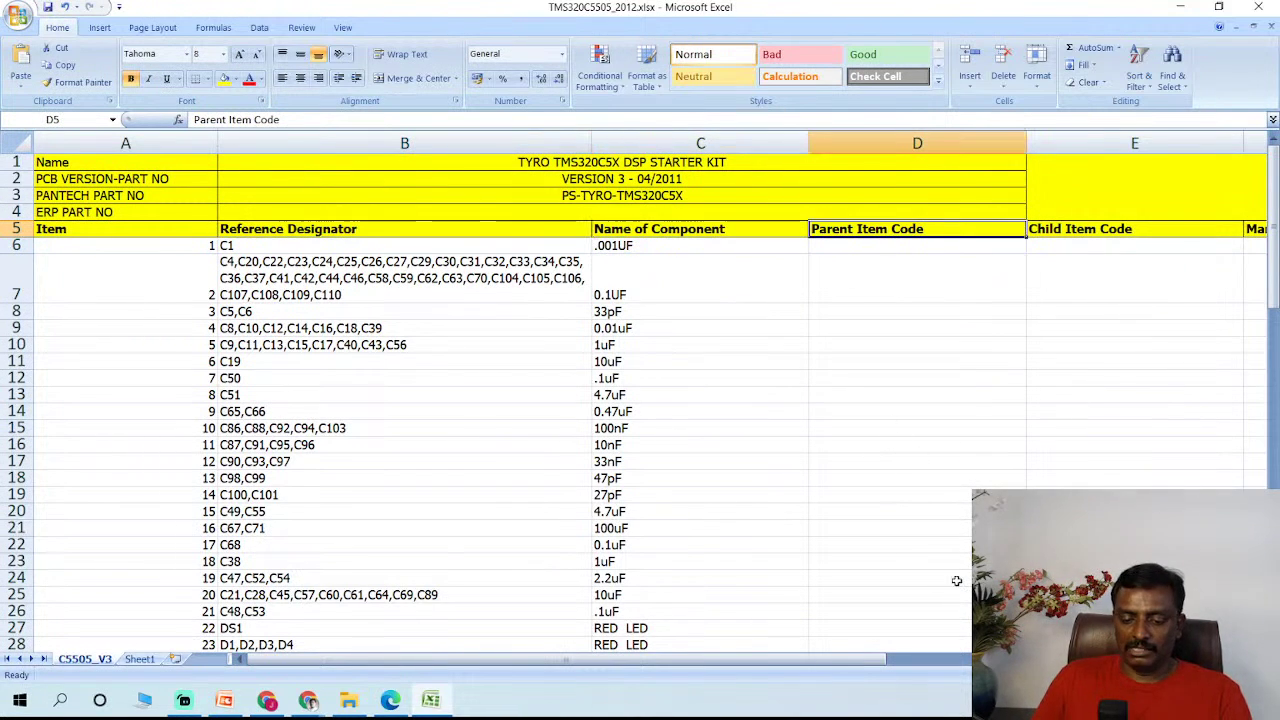
left_click_drag(879, 668, 898, 663)
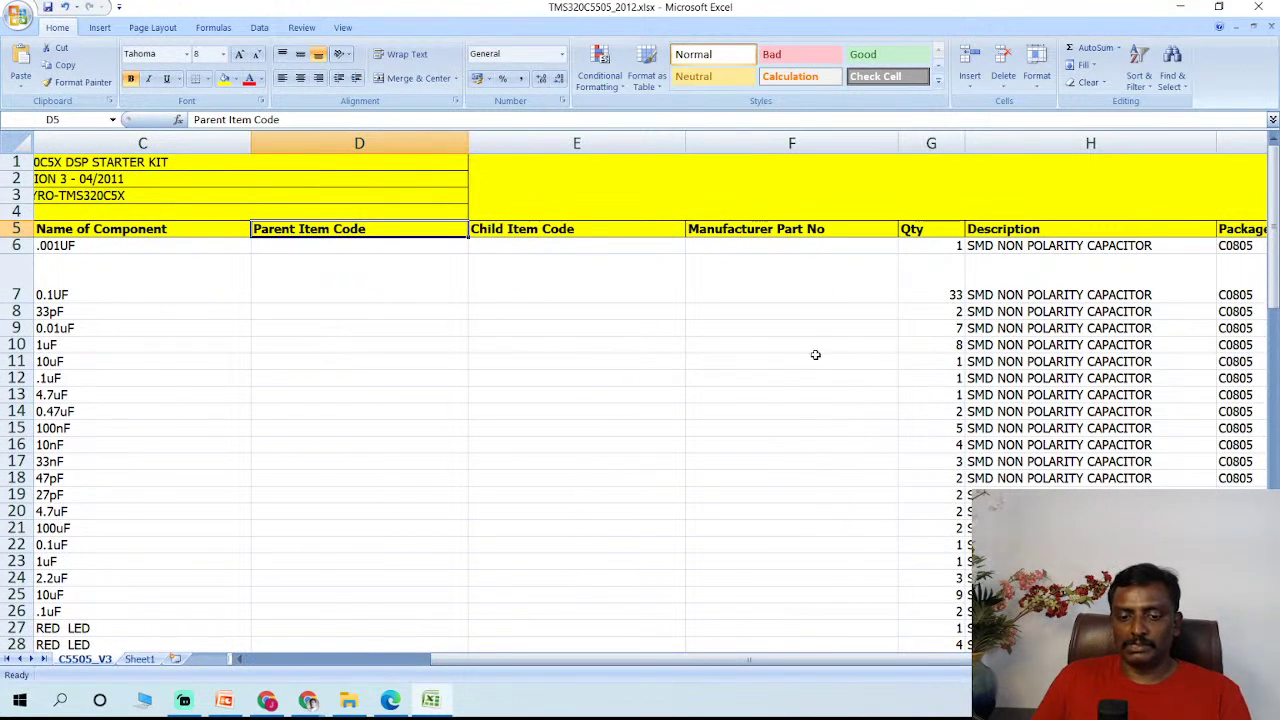
- Examine the Manufacturer Part No column from the capacitor rows through the connectors to the ICs at the end of the parts list
left_click(756, 250)
scroll(744, 351, "down", 10)
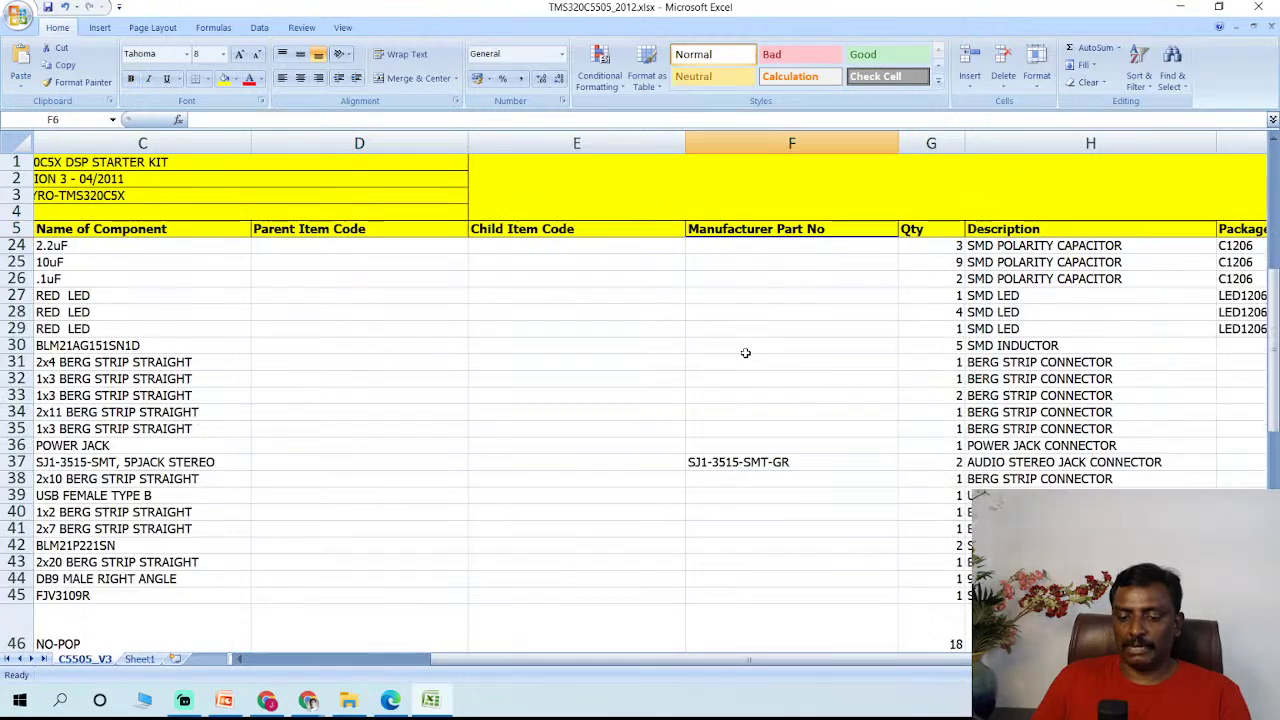
scroll(744, 351, "up", 2)
left_click(796, 377)
scroll(796, 377, "up", 8)
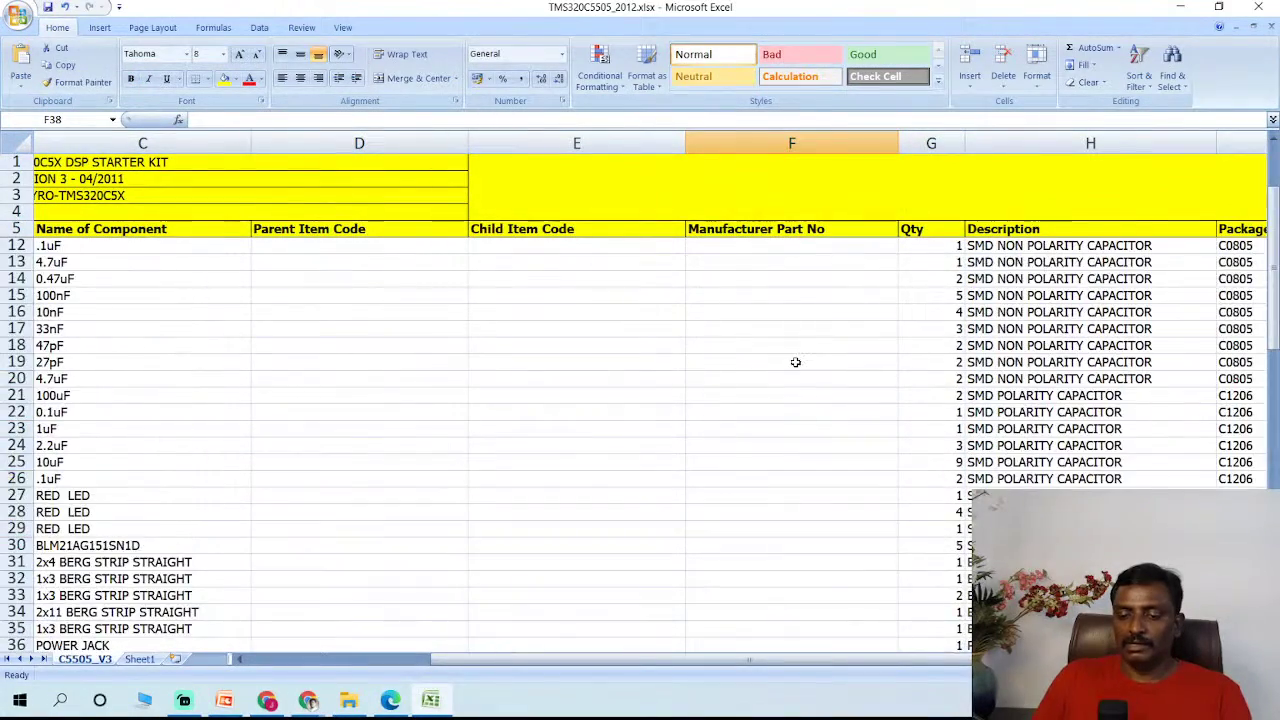
scroll(793, 357, "down", 7)
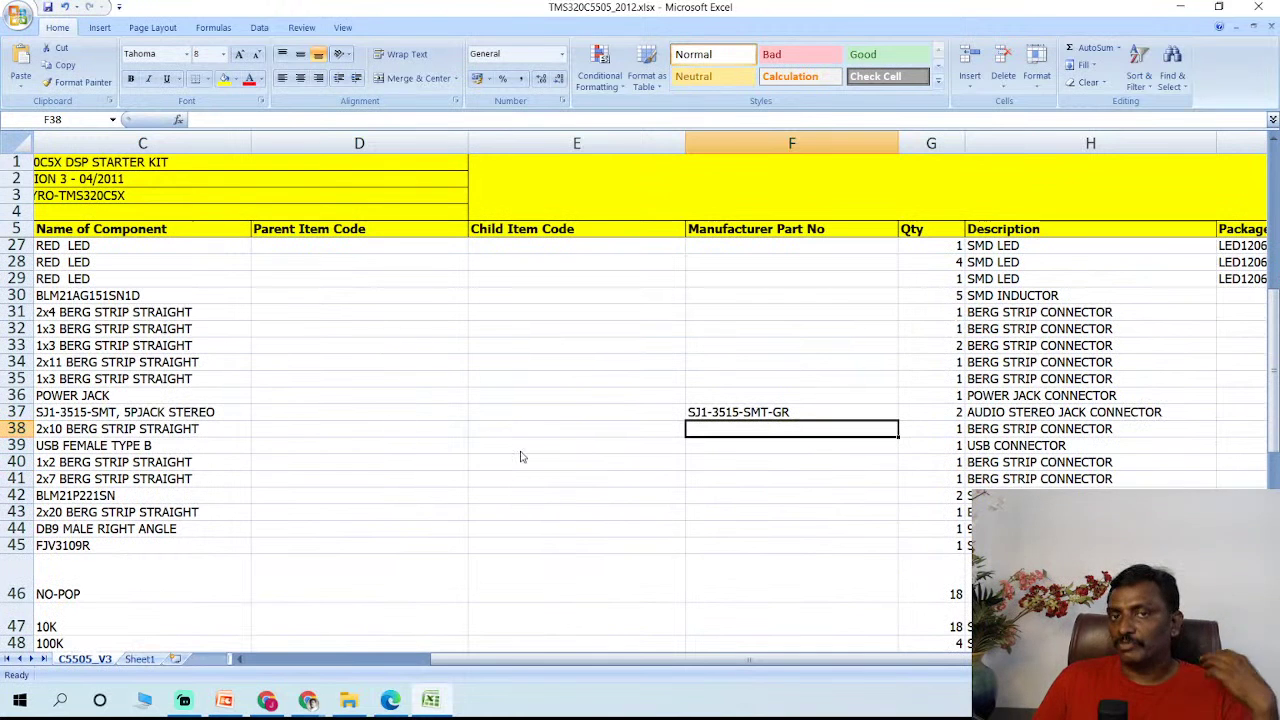
left_click(777, 413)
scroll(770, 414, "down", 12)
left_click(757, 398)
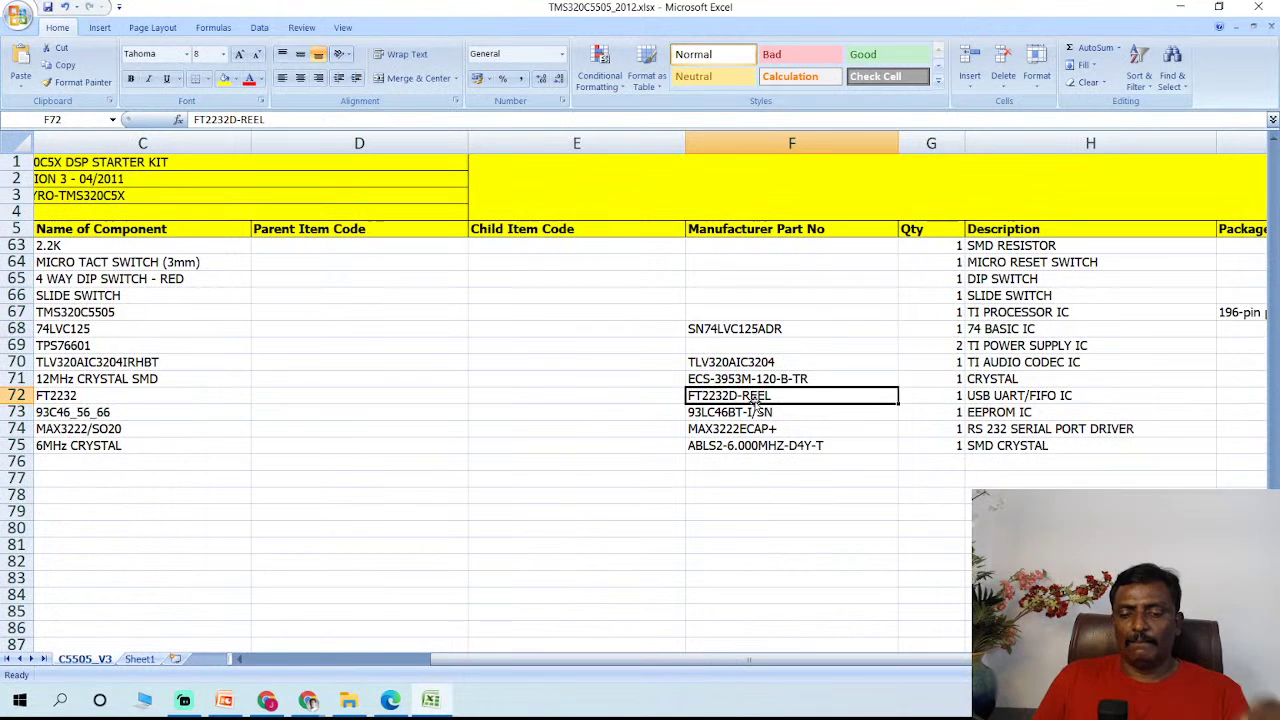
- Compare the Manufacturer Part No entries of the resistor and capacitor rows with those of the ICs and crystals
scroll(735, 405, "up", 10)
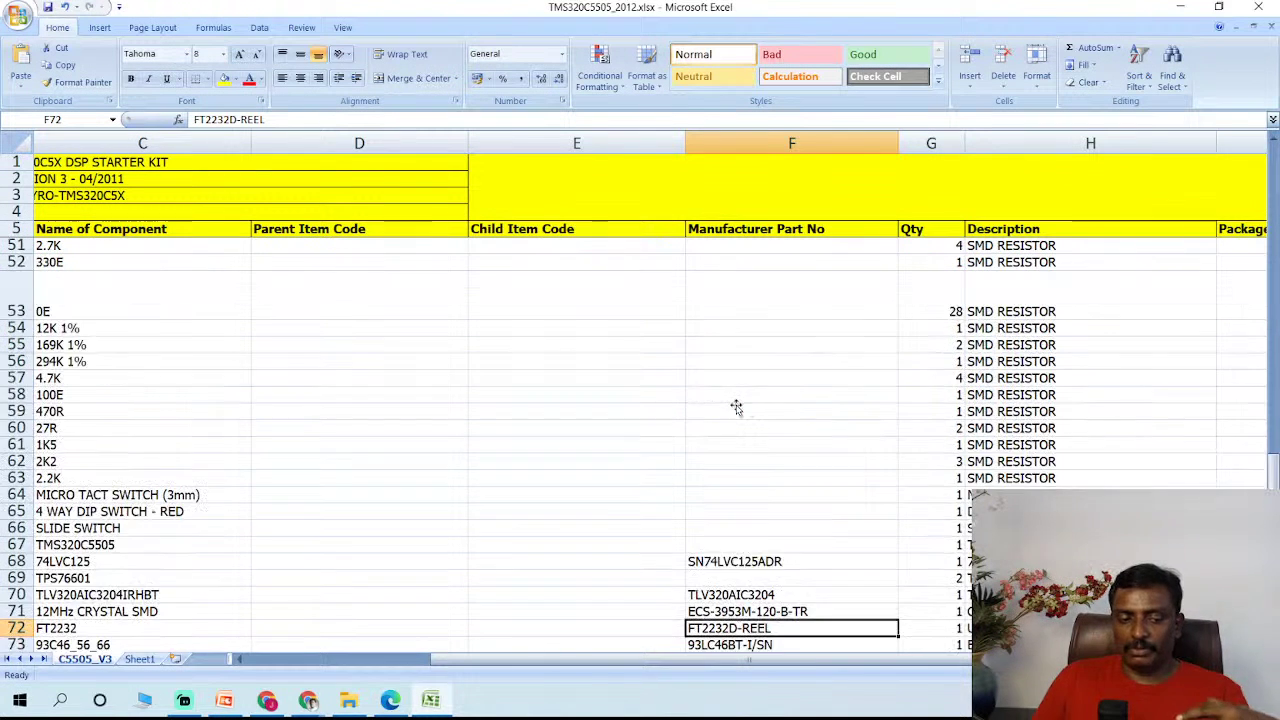
scroll(91, 409, "down", 4)
left_click(110, 380)
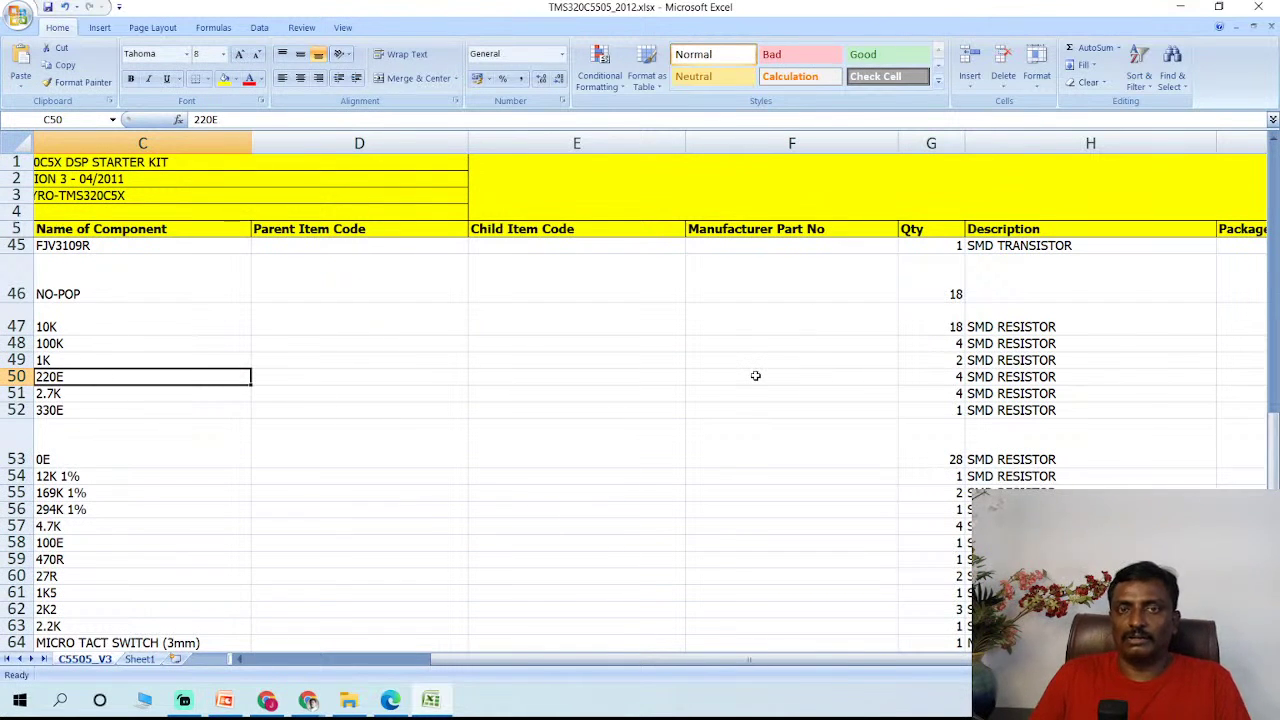
scroll(705, 301, "up", 13)
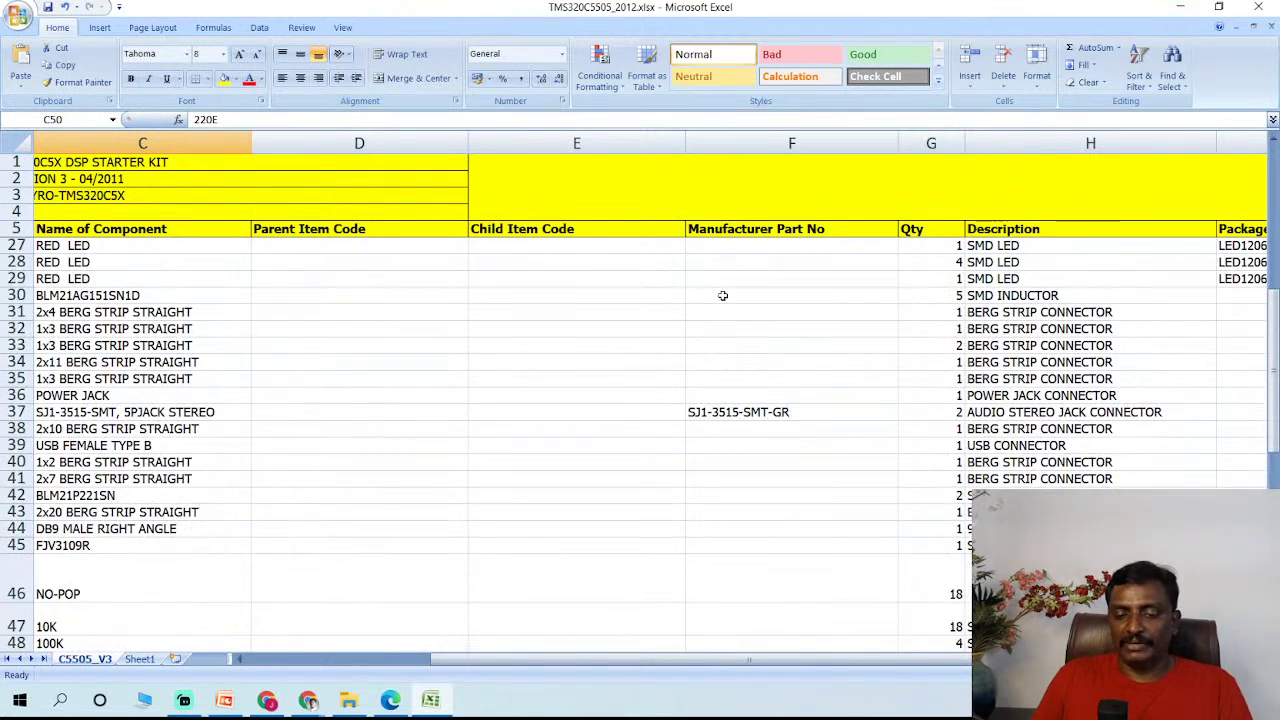
left_click(777, 245)
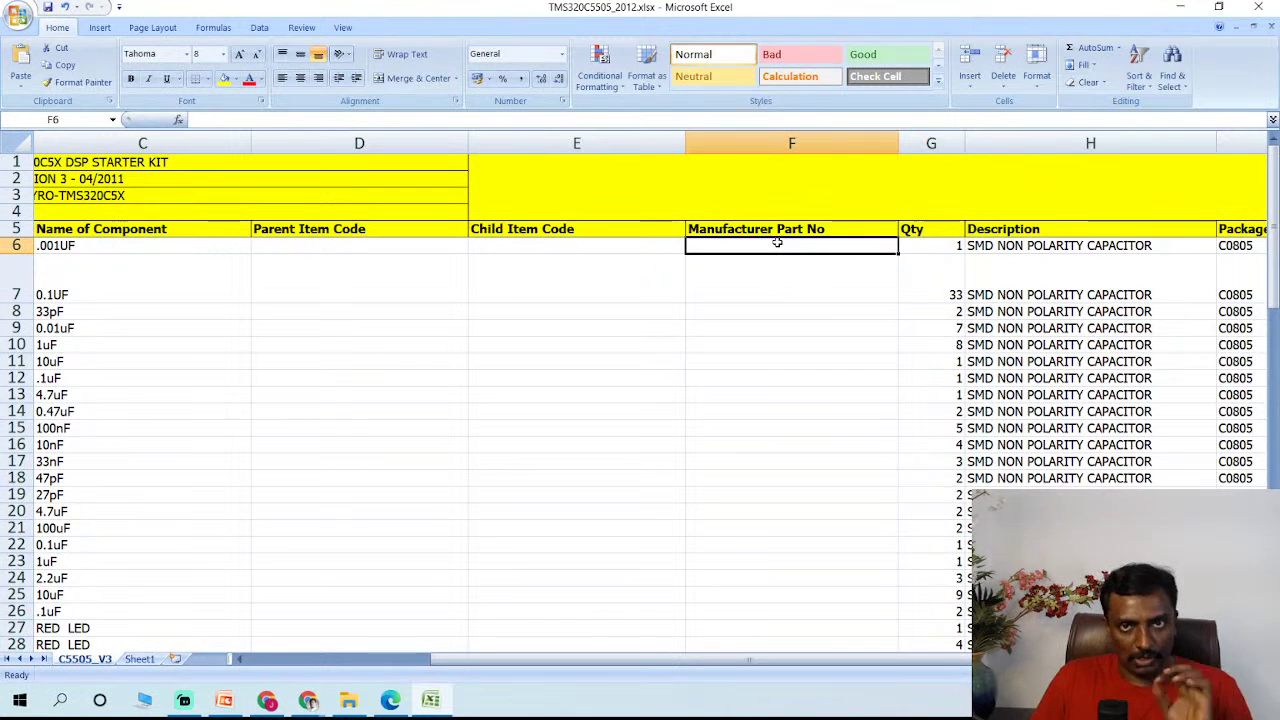
scroll(778, 288, "down", 19)
left_click(767, 378)
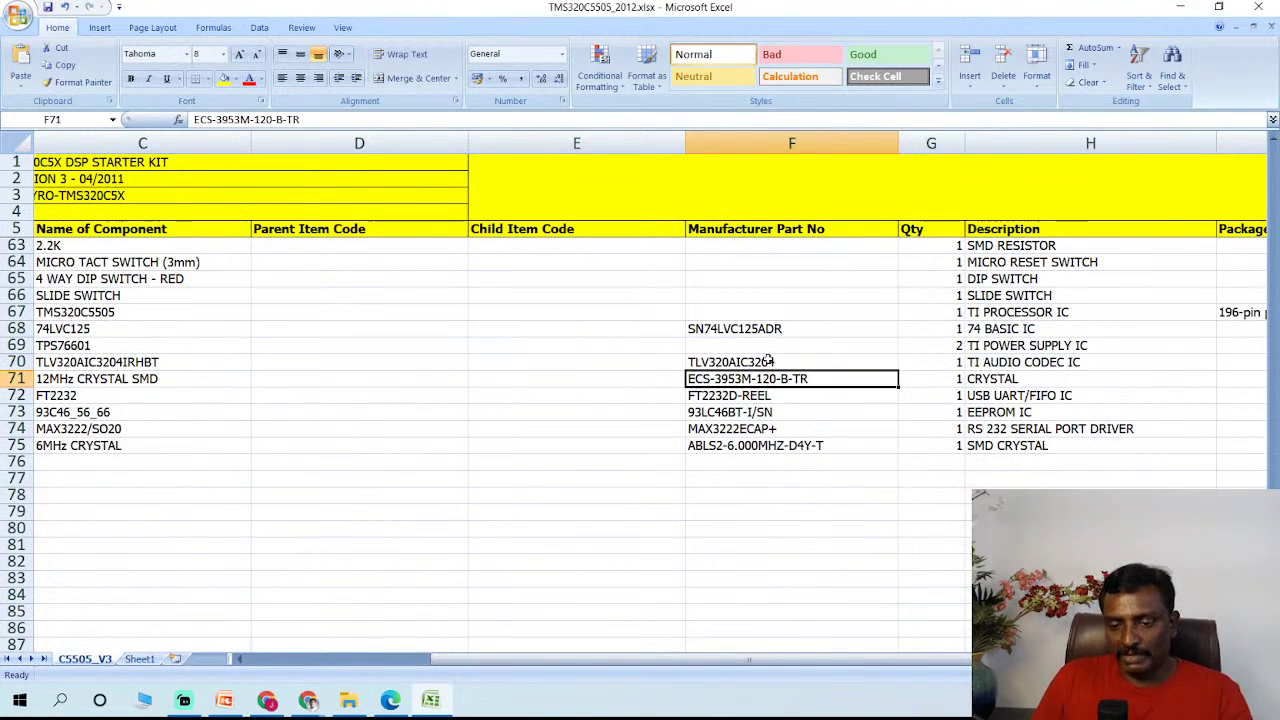
left_click(1012, 246)
scroll(1015, 255, "up", 19)
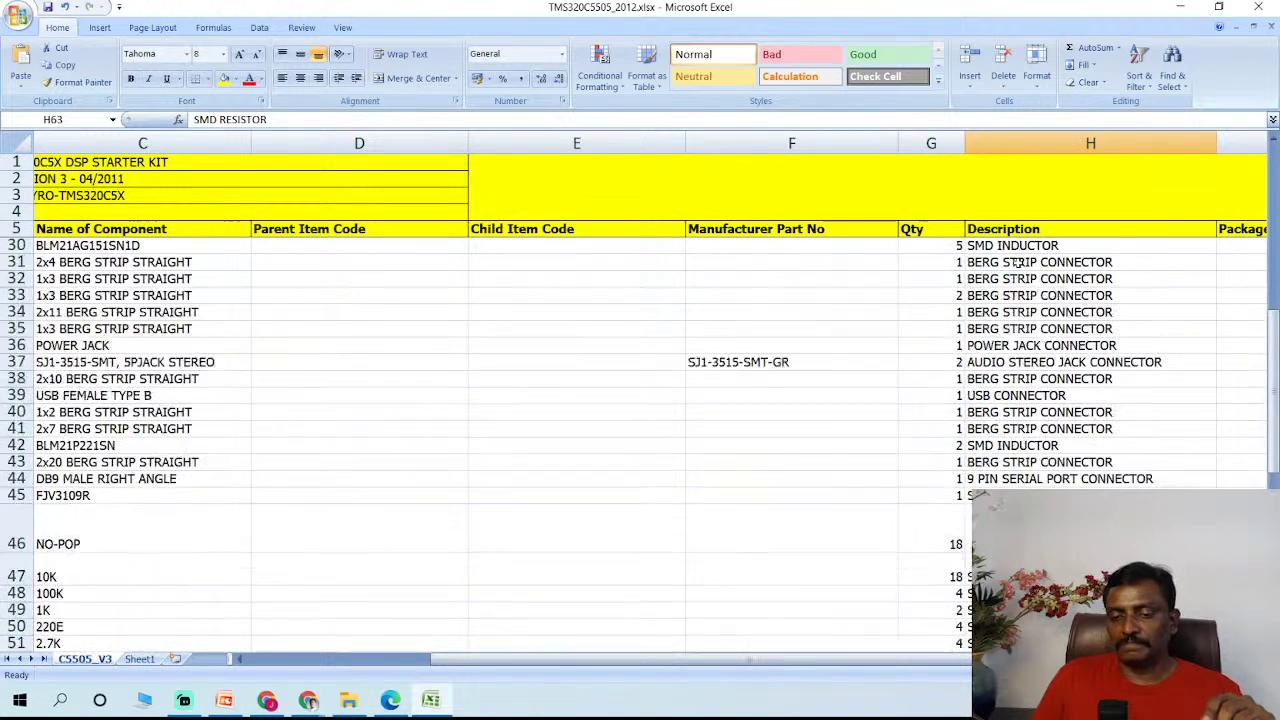
- Review the Qty, Package and Pin Per Comp columns, including the capacitor and LED package names
left_click(932, 228)
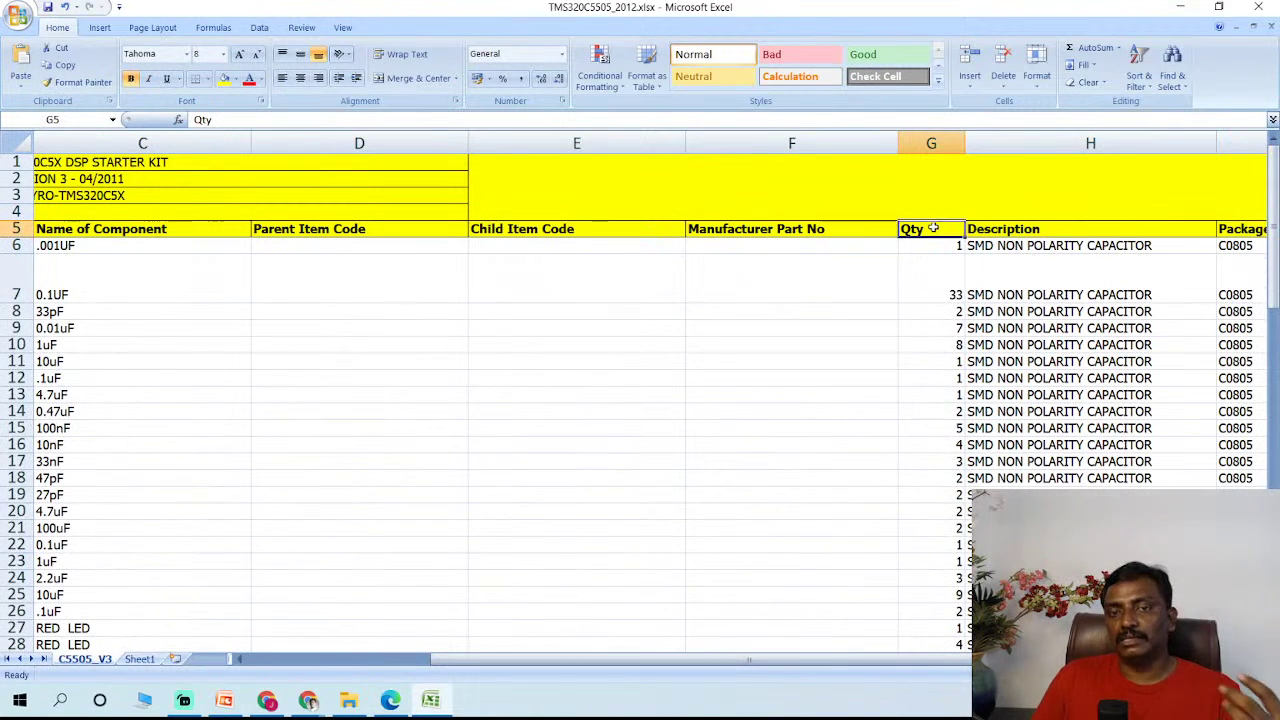
left_click_drag(740, 659, 900, 659)
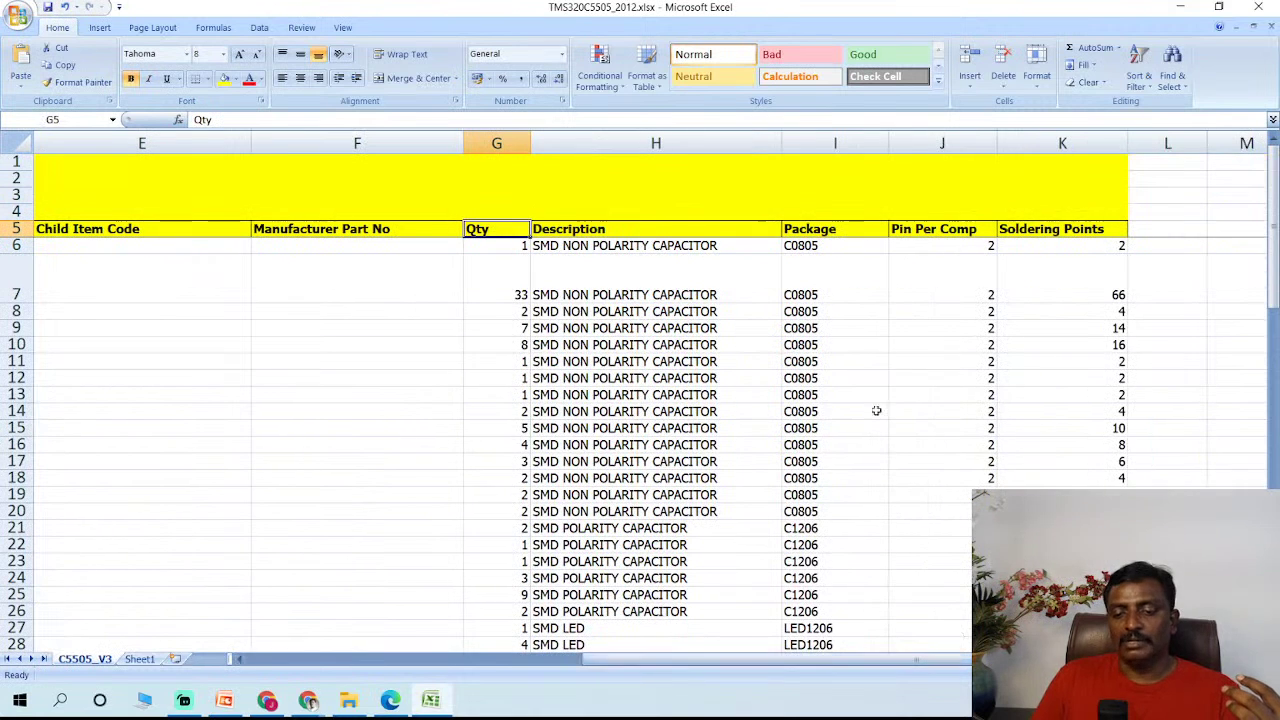
left_click(817, 228)
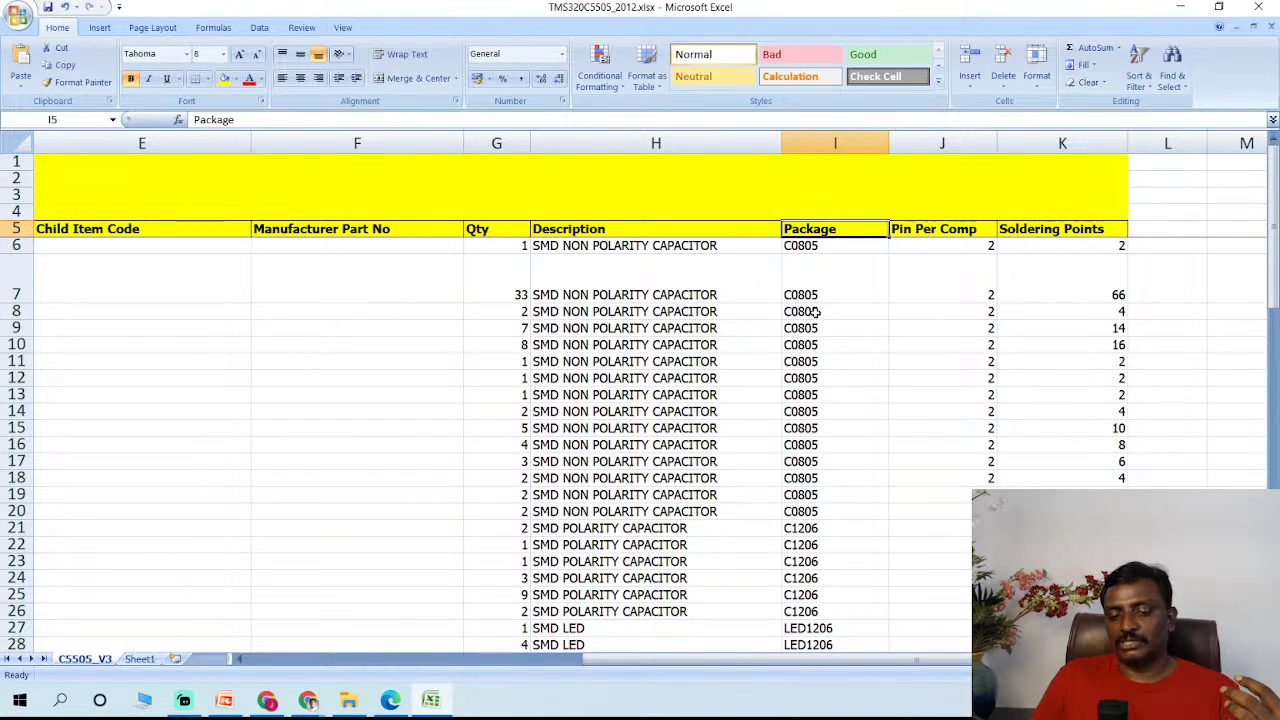
left_click(946, 245)
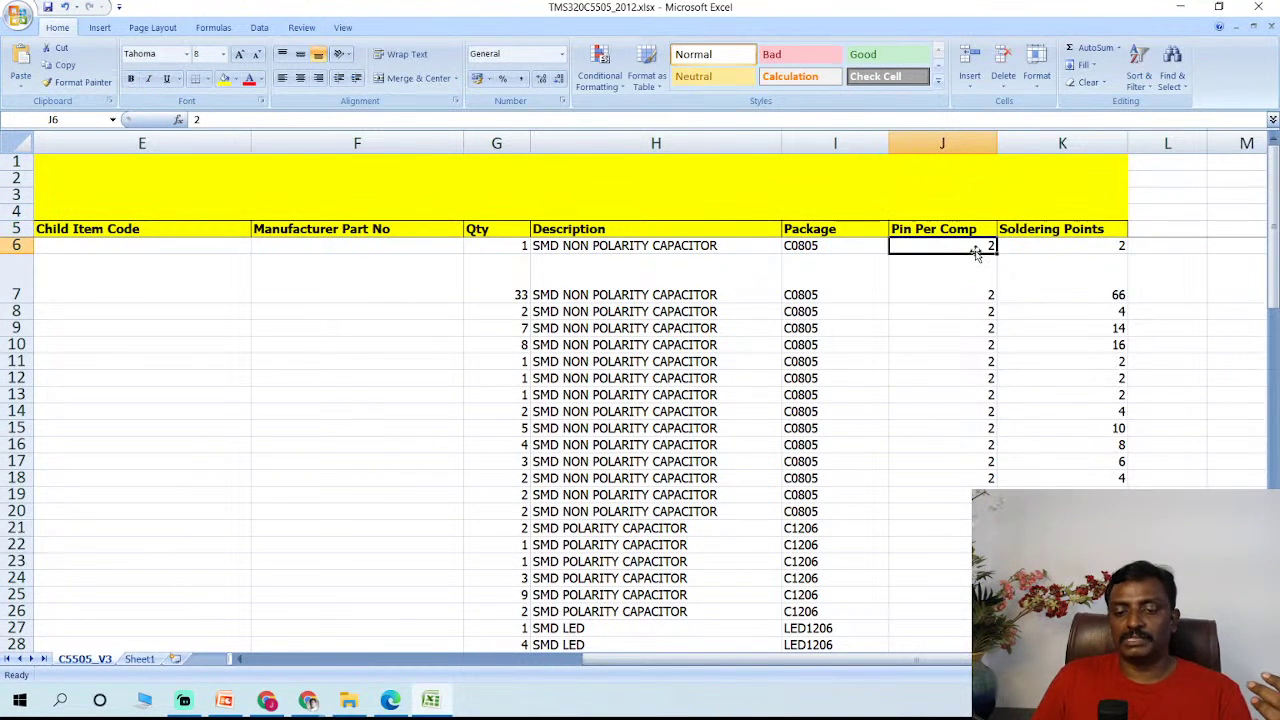
left_click(845, 256)
scroll(845, 270, "down", 6)
left_click(825, 296)
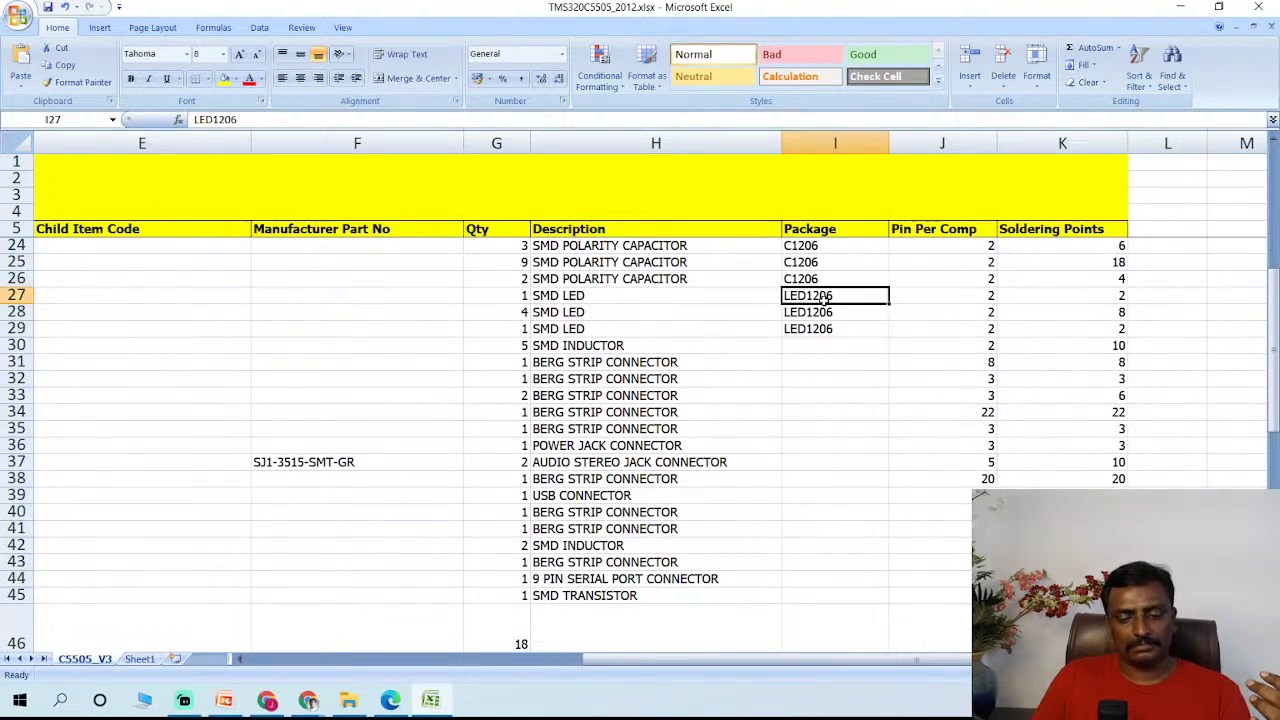
scroll(825, 296, "down", 14)
scroll(825, 296, "up", 14)
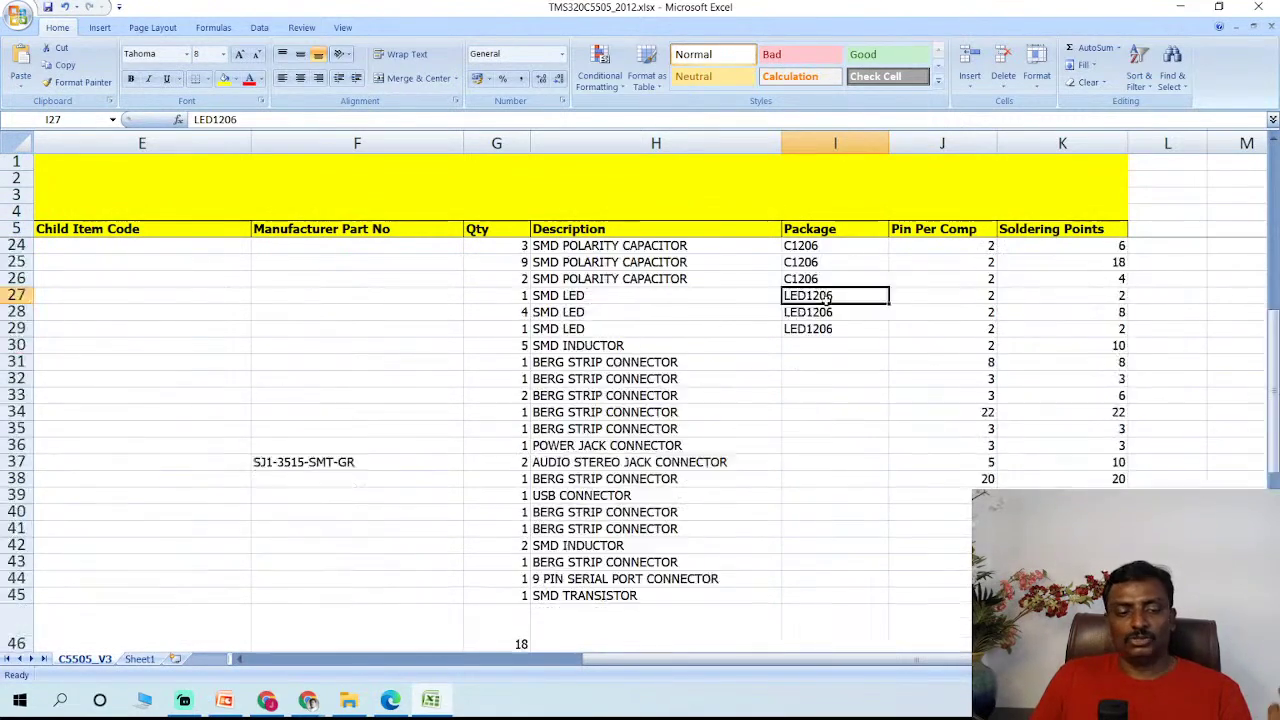
scroll(828, 298, "up", 6)
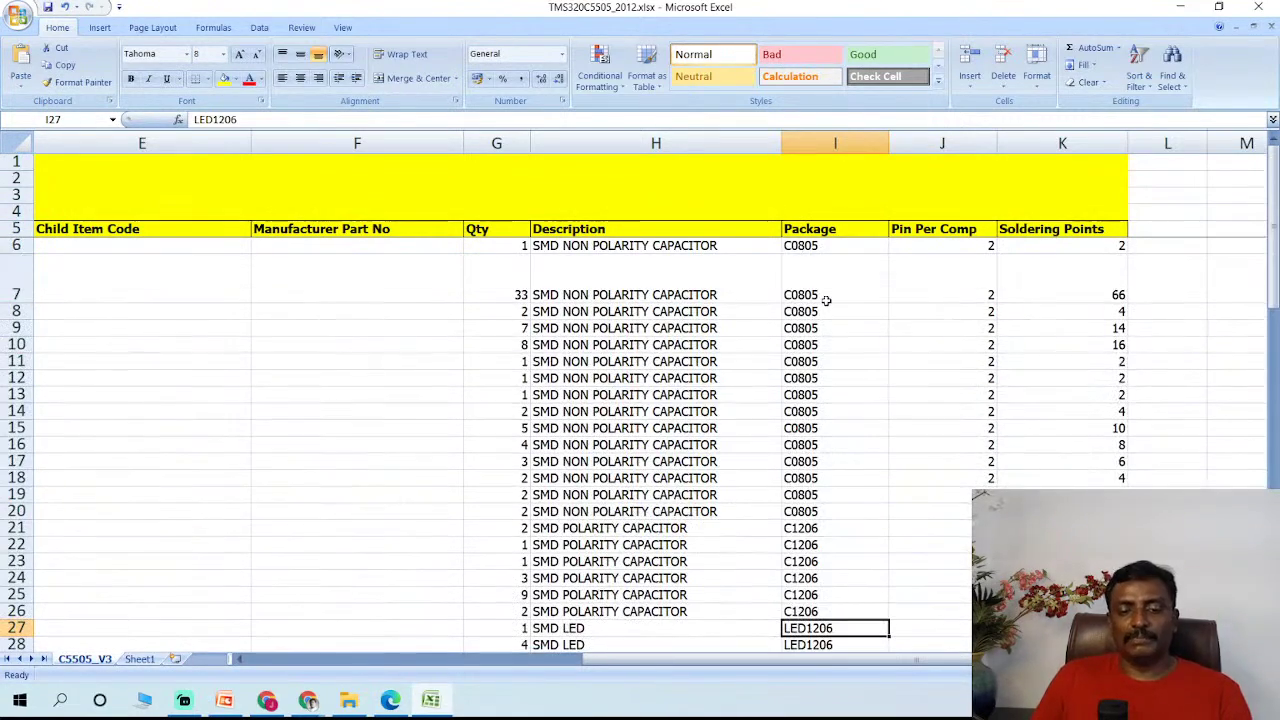
- Put away the parts list and, in File Explorer, open the inner P3449_B01_OrCAD_schematic_design_files folder of the Jetson Nano carrier board files
left_click(1180, 14)
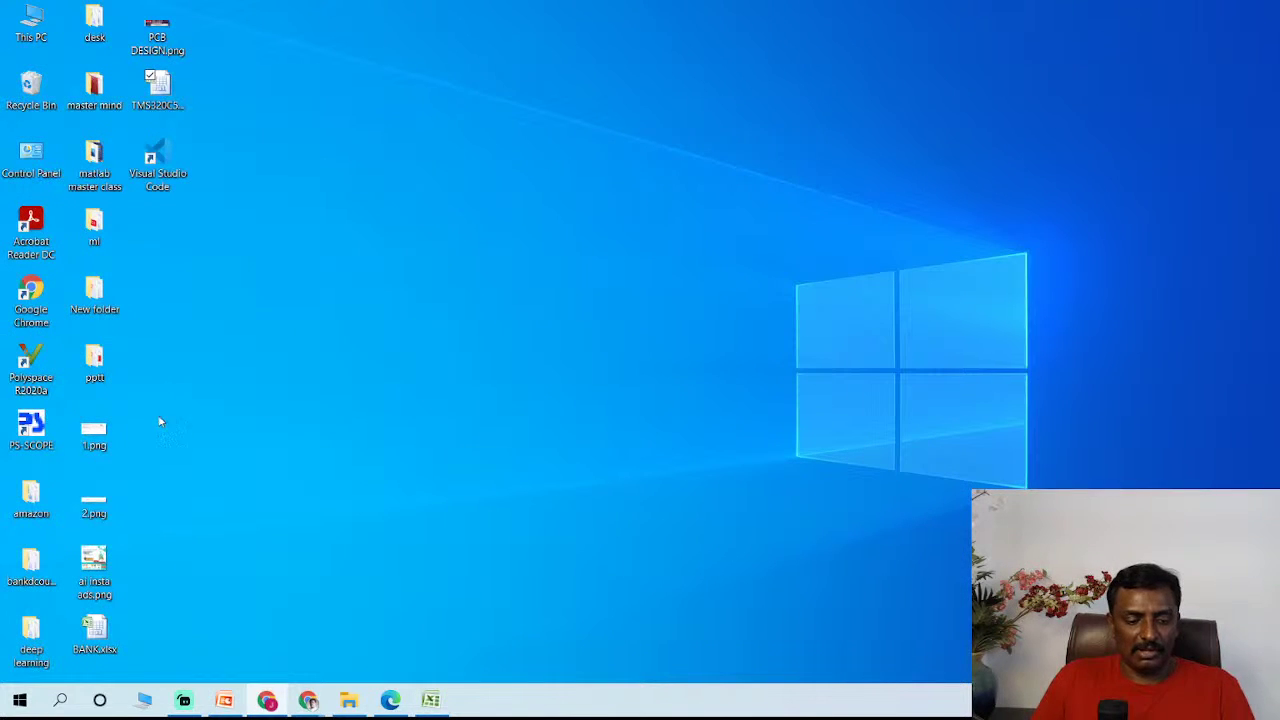
mouse_move(348, 698)
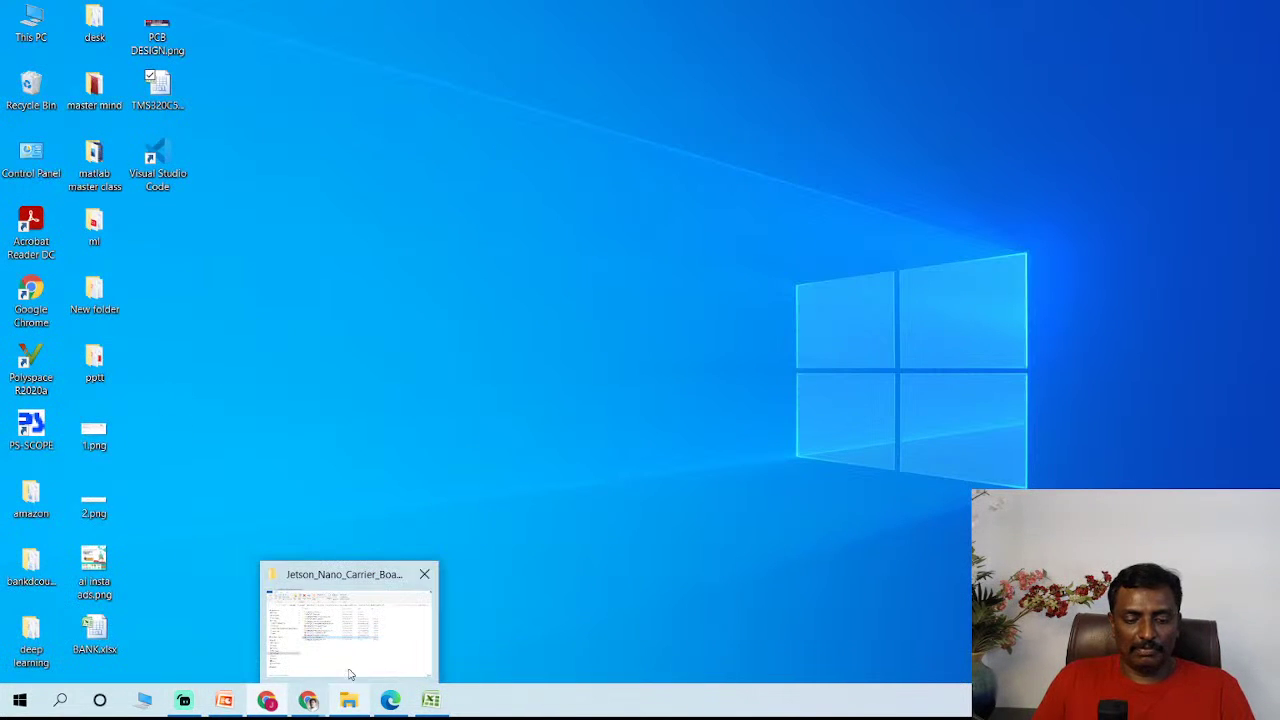
left_click(364, 607)
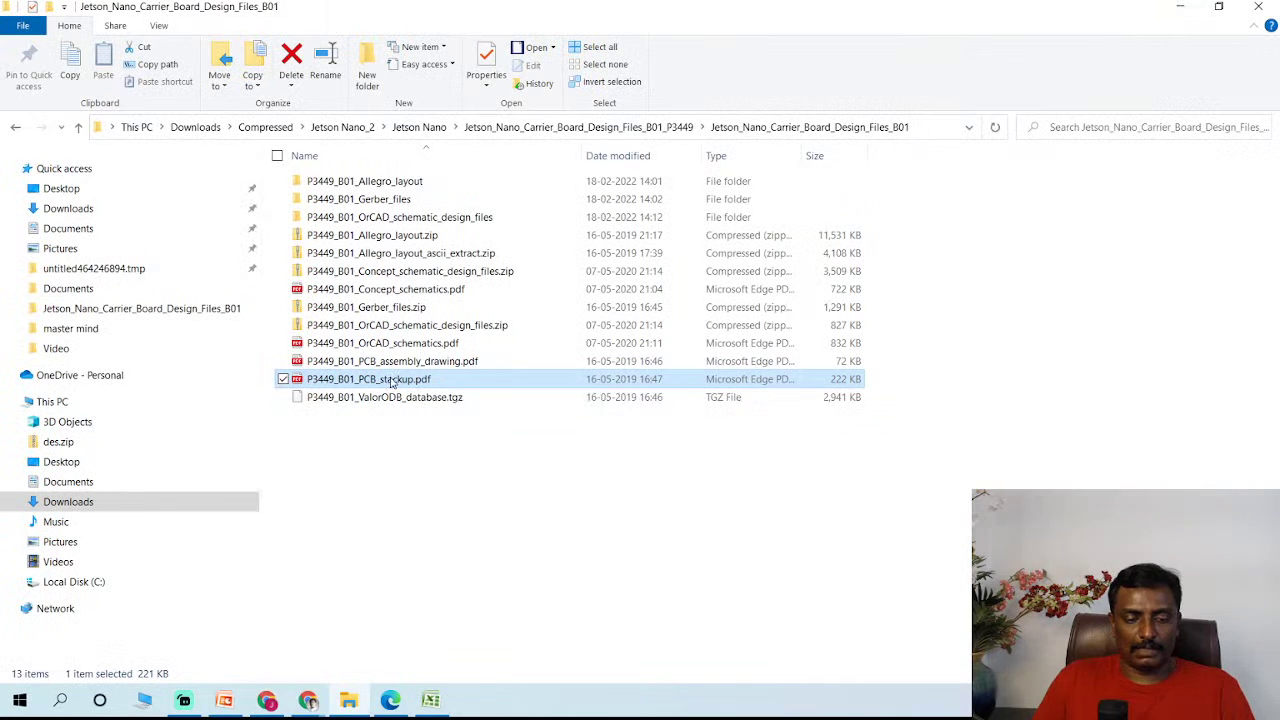
left_click(672, 127)
double_click(434, 184)
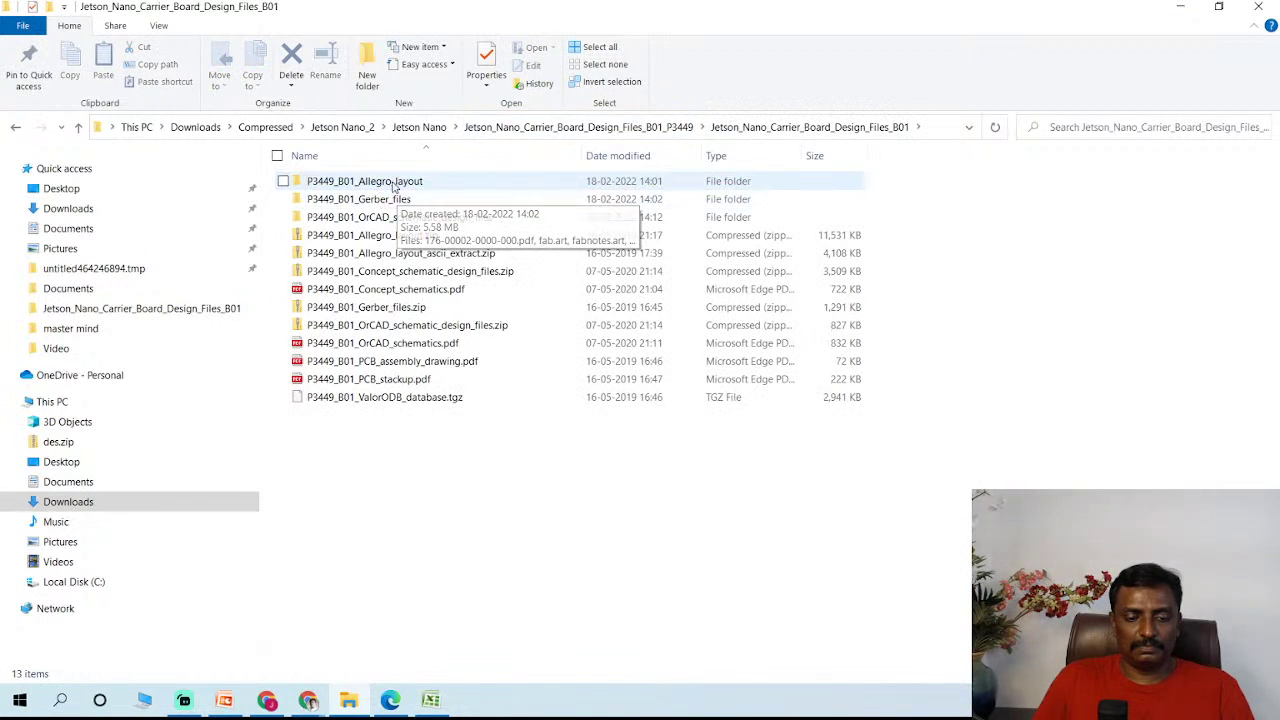
double_click(399, 220)
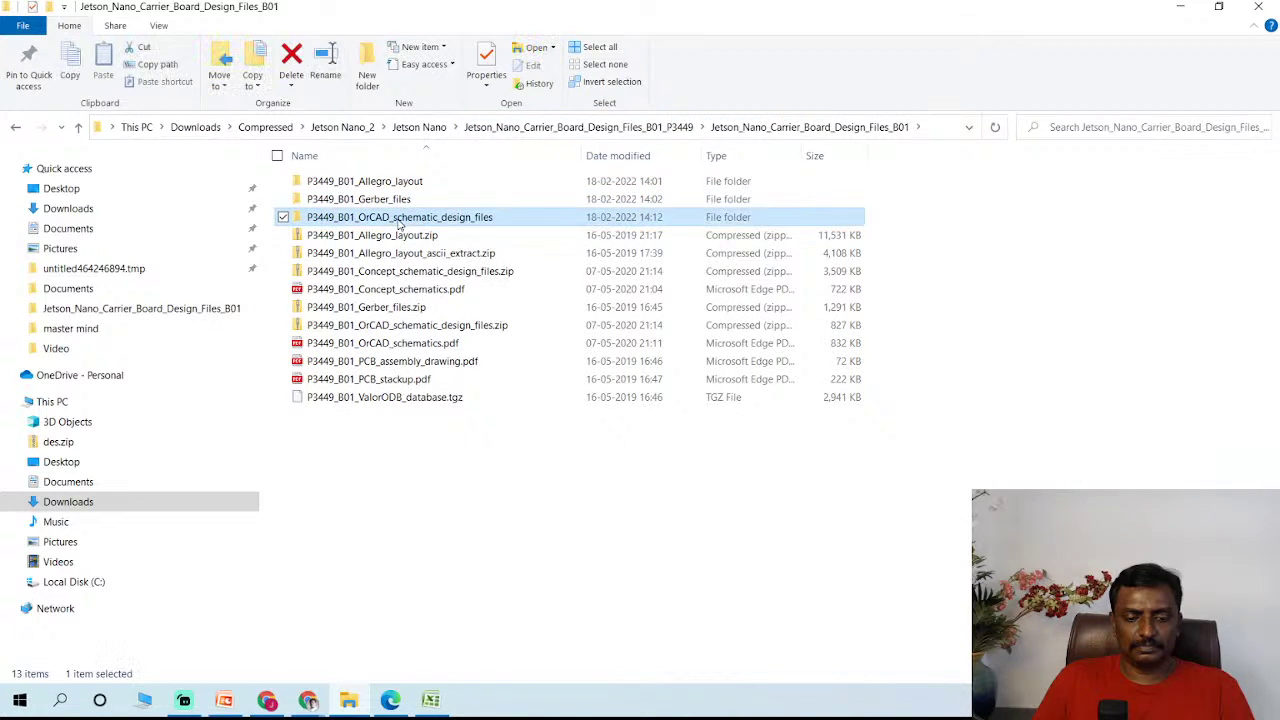
left_click(424, 184)
double_click(424, 184)
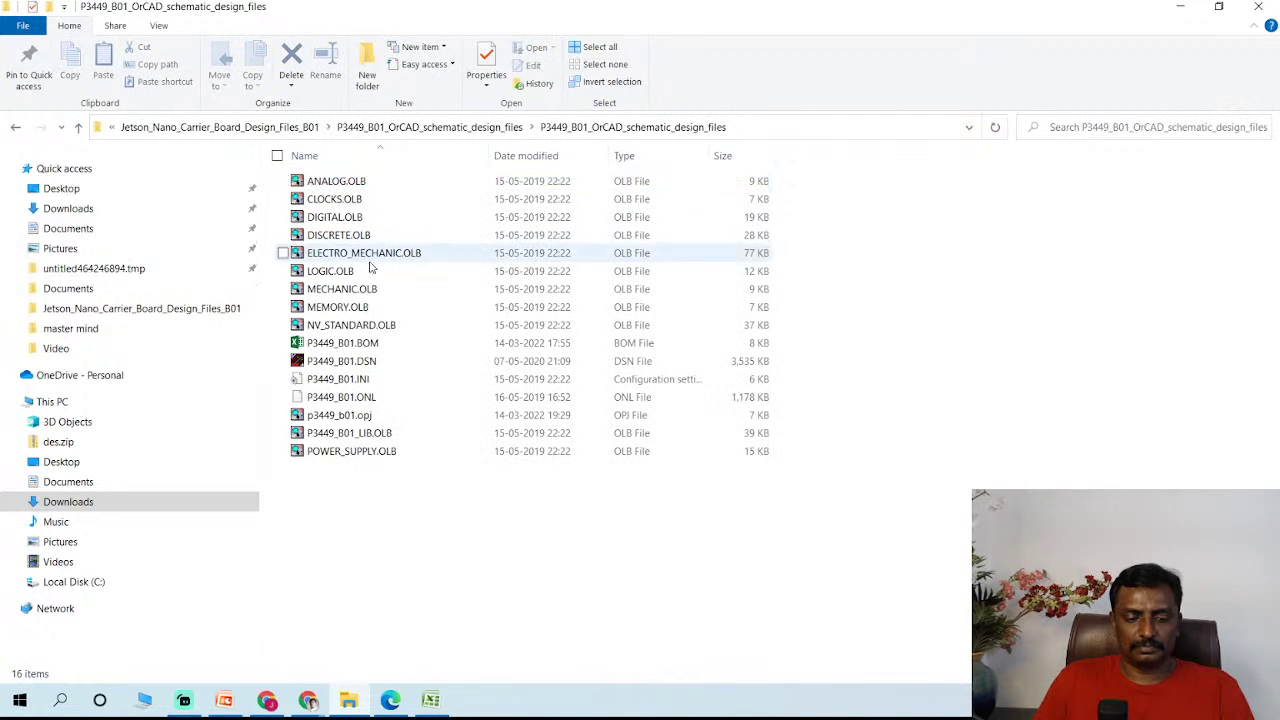
- Try to open P3449_B01.BOM in Excel, first directly and again through a blank workbook window
right_click(356, 343)
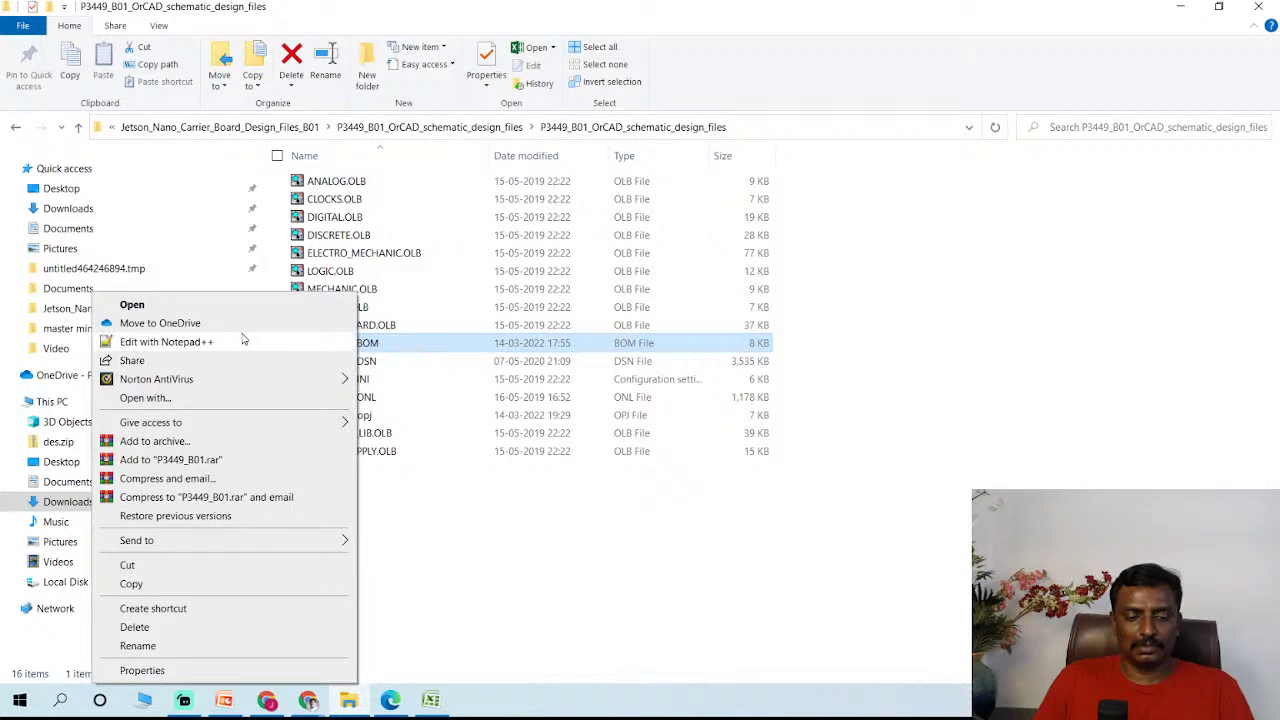
left_click(396, 360)
double_click(397, 343)
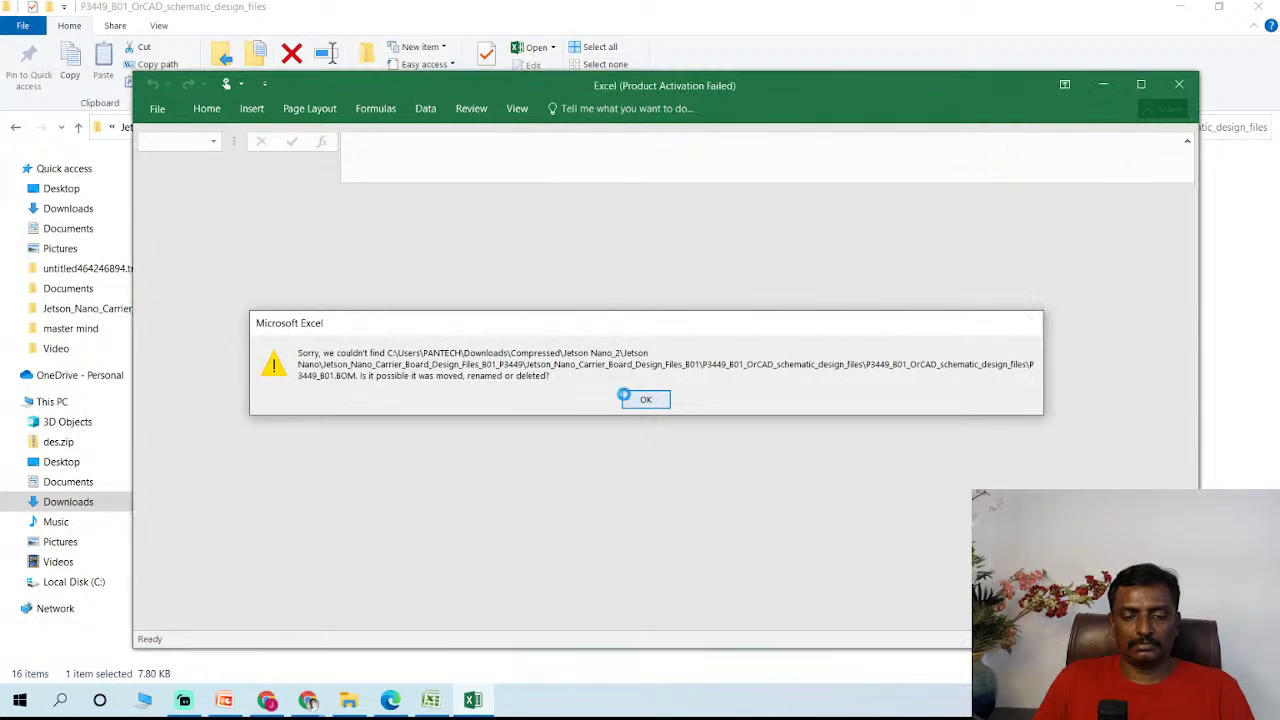
left_click(645, 399)
left_click(576, 297)
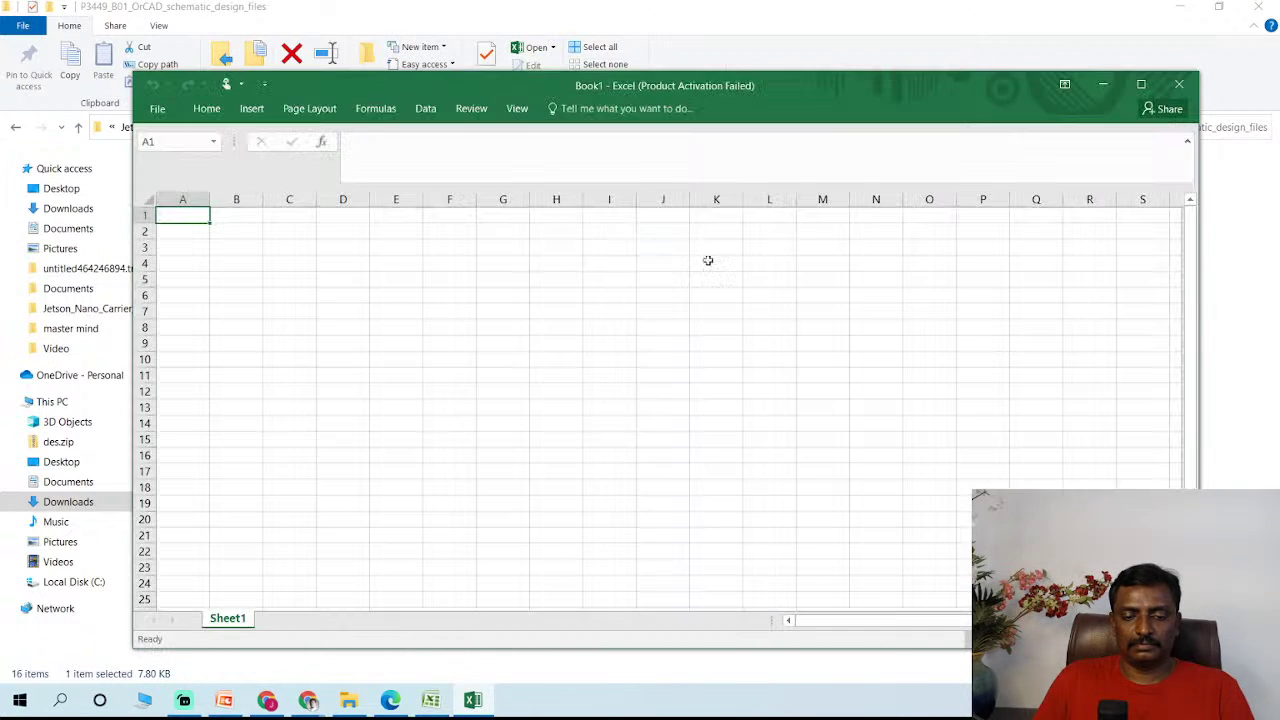
left_click(834, 532)
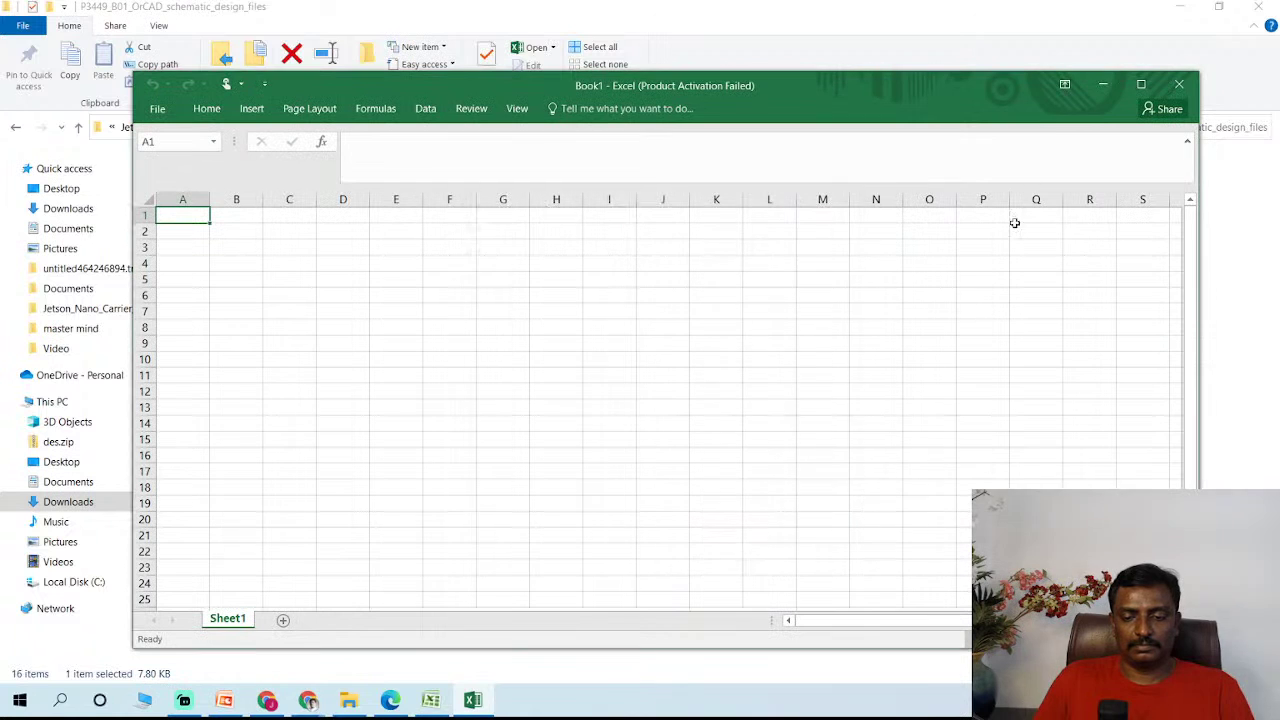
left_click_drag(900, 86, 1232, 82)
left_click_drag(373, 348, 640, 400)
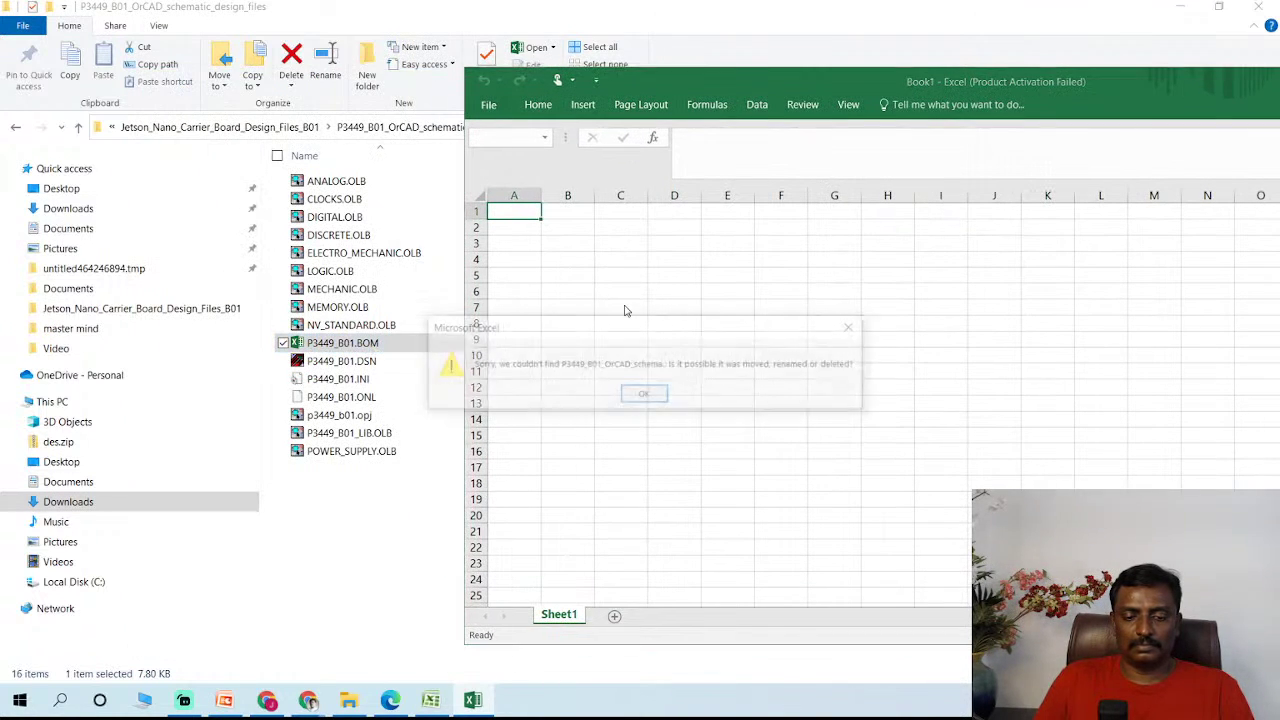
left_click(643, 396)
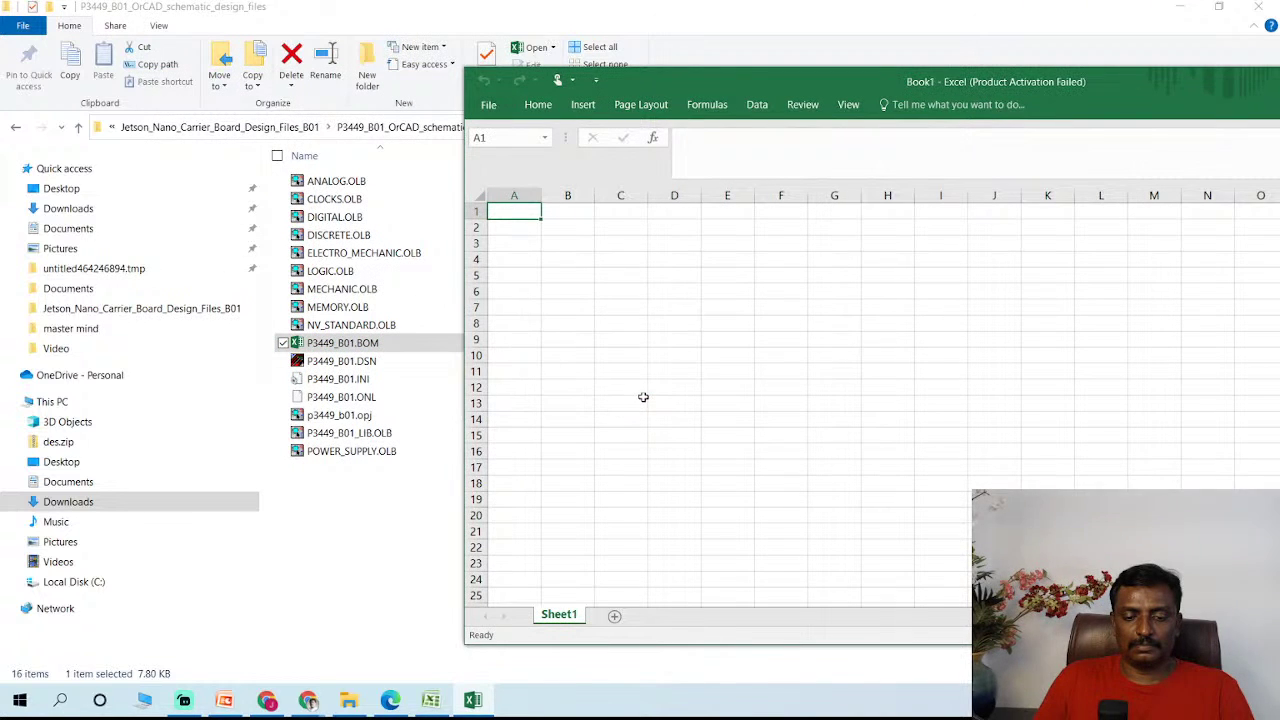
- Open P3449_B01.BOM in Notepad++ to view its component references and values, and put the editor away
right_click(390, 347)
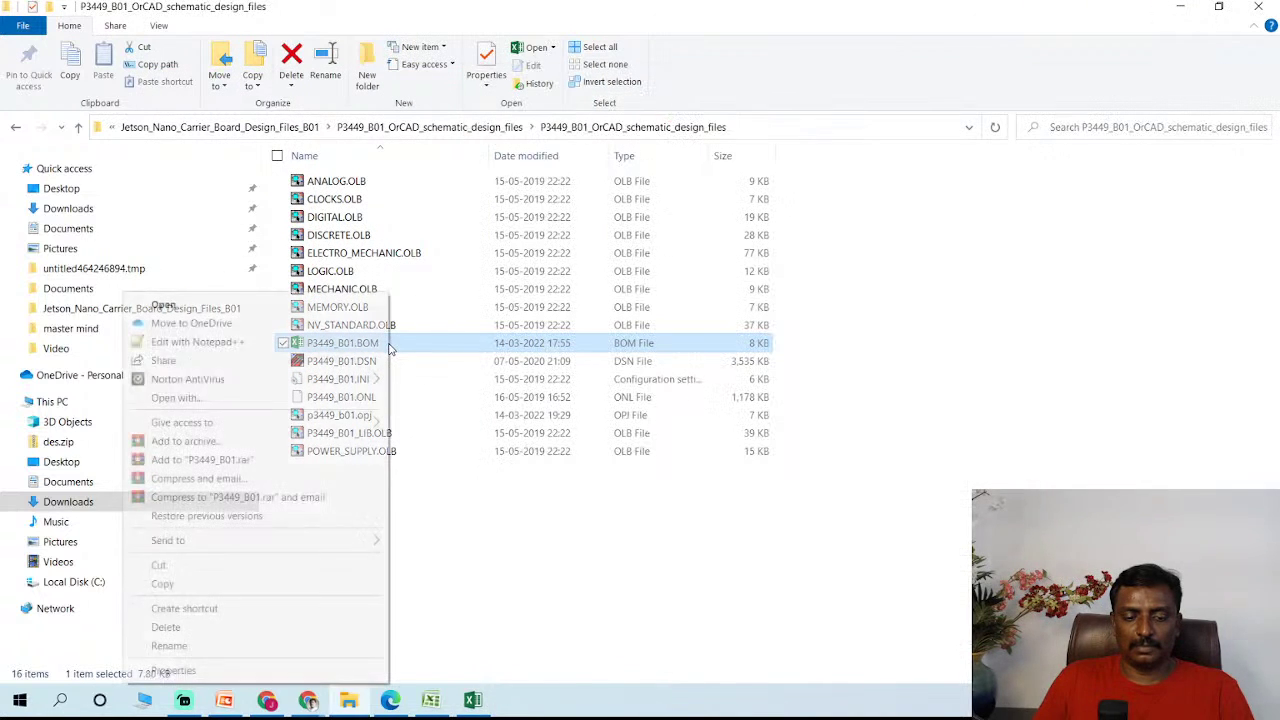
left_click(285, 344)
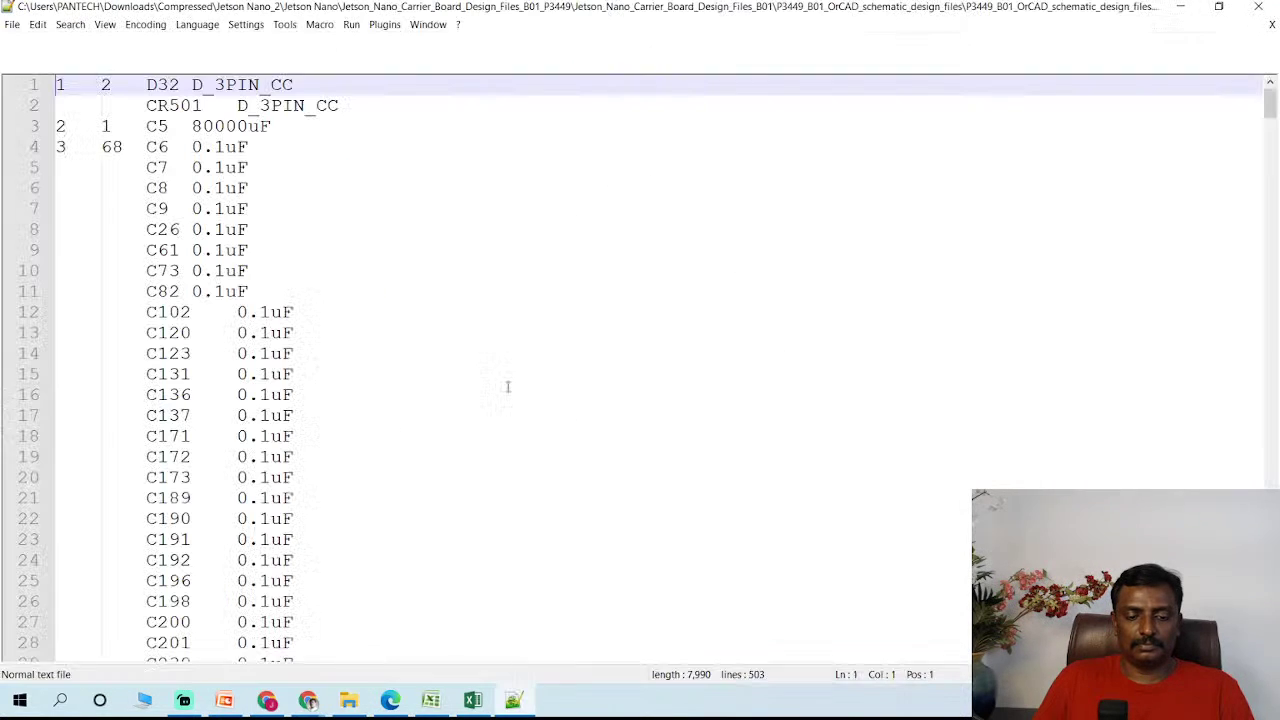
left_click(1179, 7)
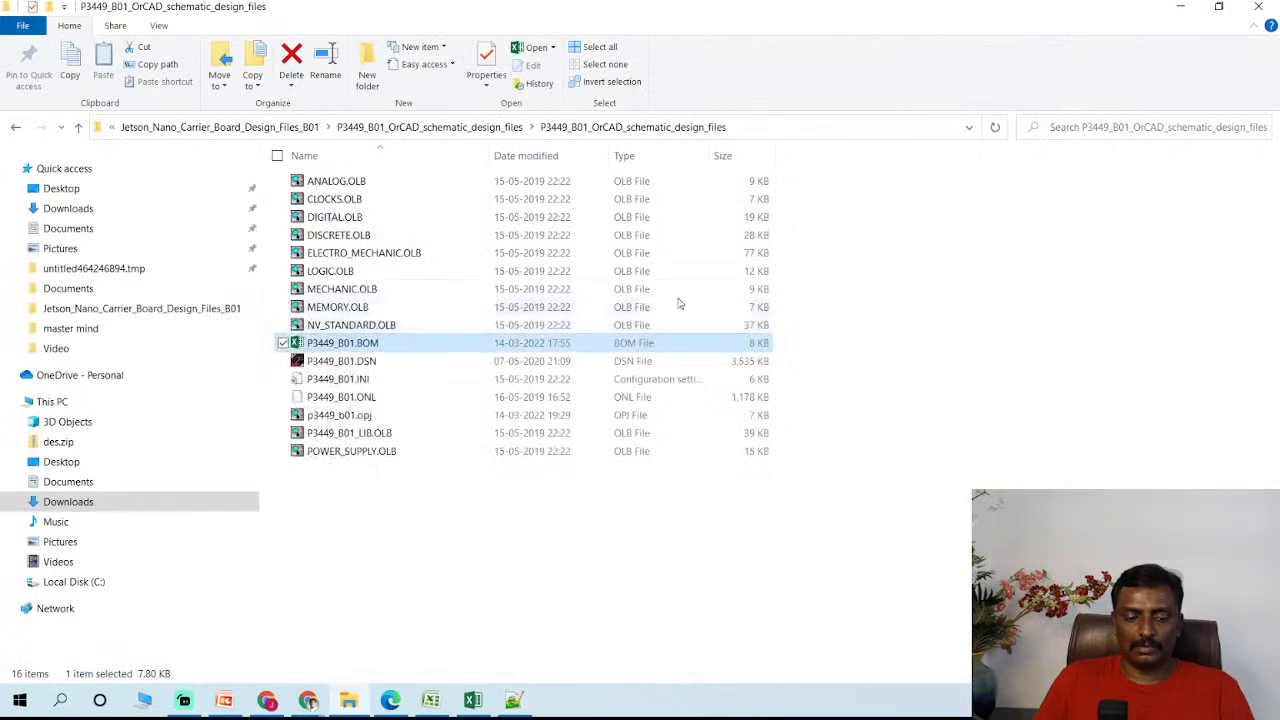
- Go back to Jetson_Nano_Carrier_Board_Design_Files_B01, look inside P3449_B01_Concept_schematic_design_files.zip and return to the board files folder
left_click(500, 129)
left_click(540, 127)
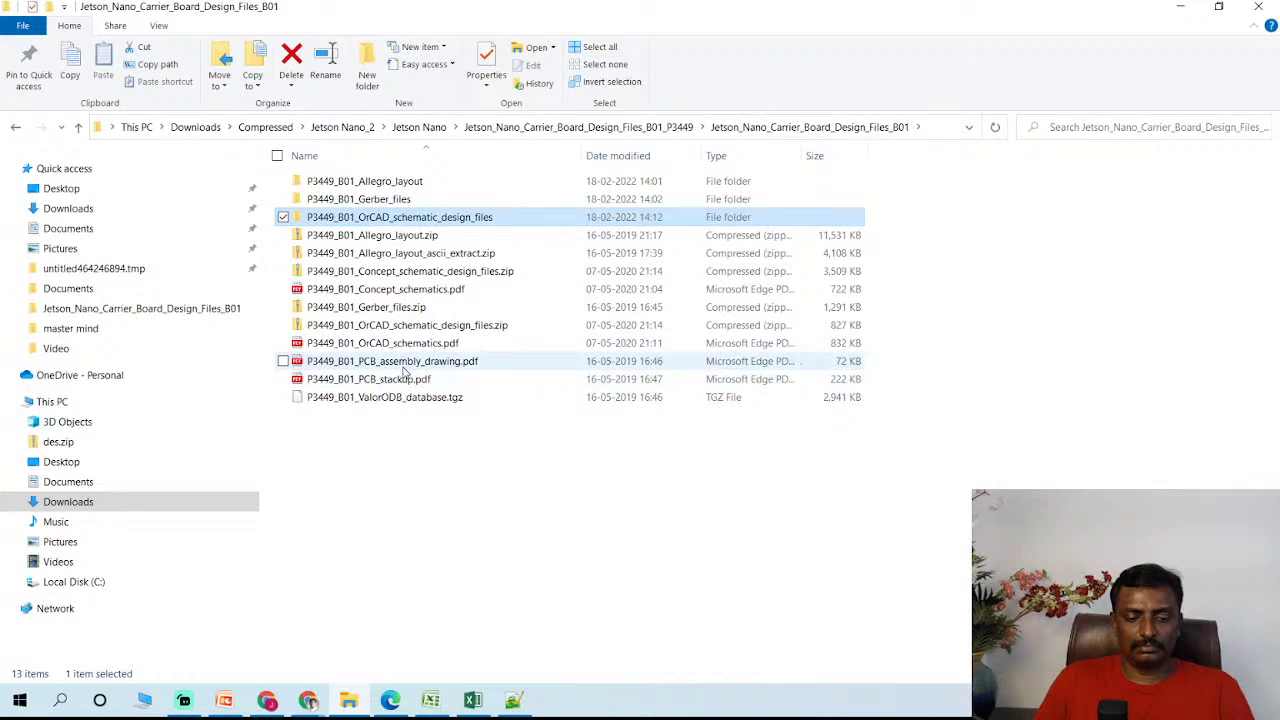
left_click(420, 280)
double_click(416, 272)
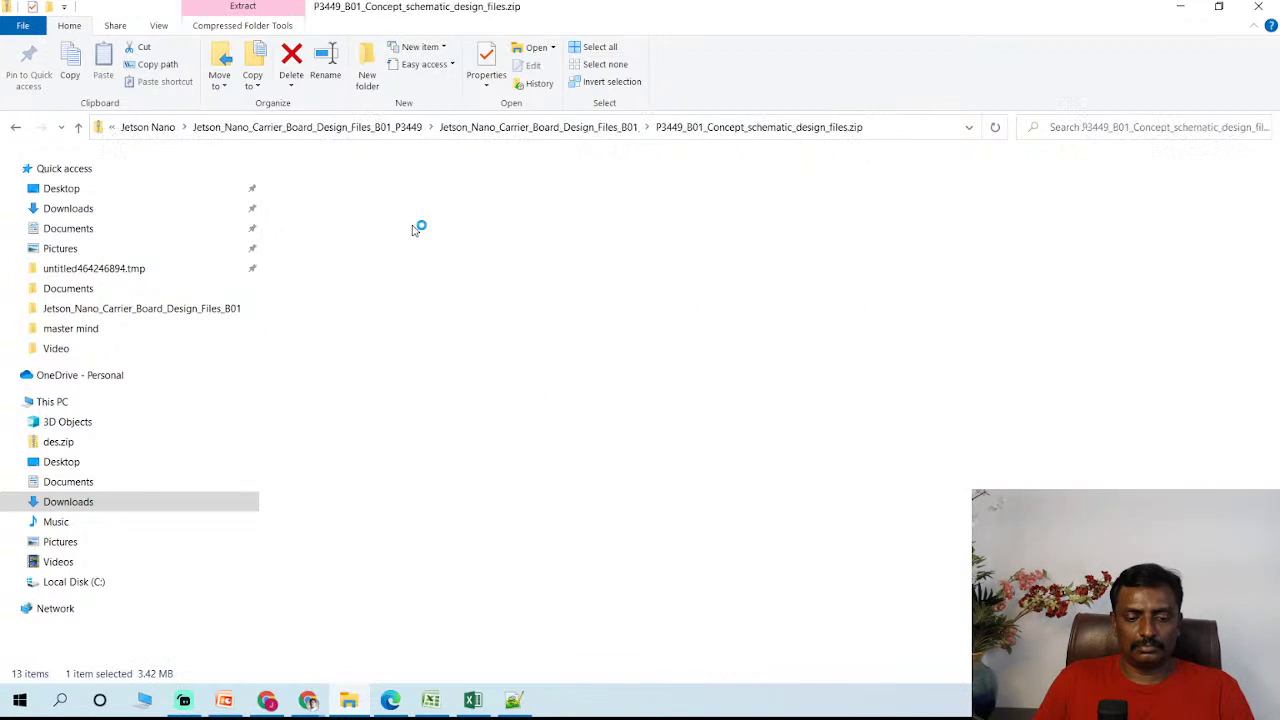
left_click(566, 132)
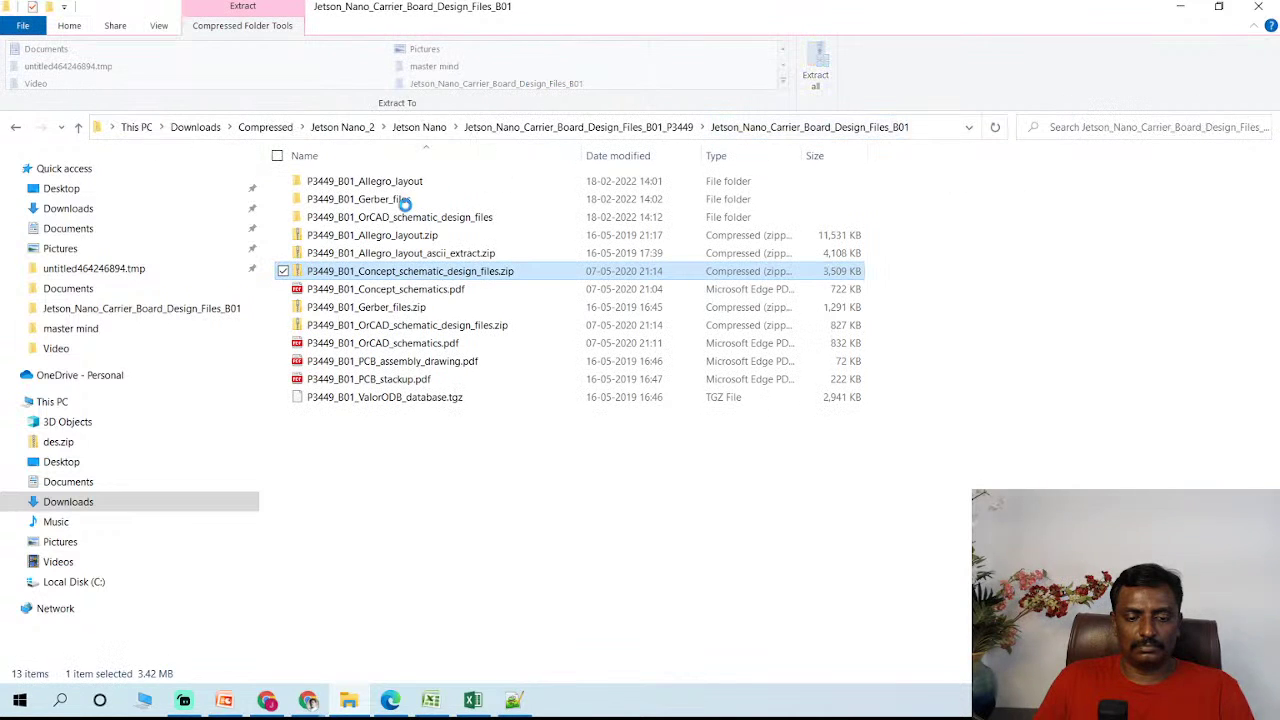
- Look inside P3449_B01_Gerber_files, return to the board files, and open the inner P3449_B01_OrCAD_schematic_design_files folder
double_click(403, 201)
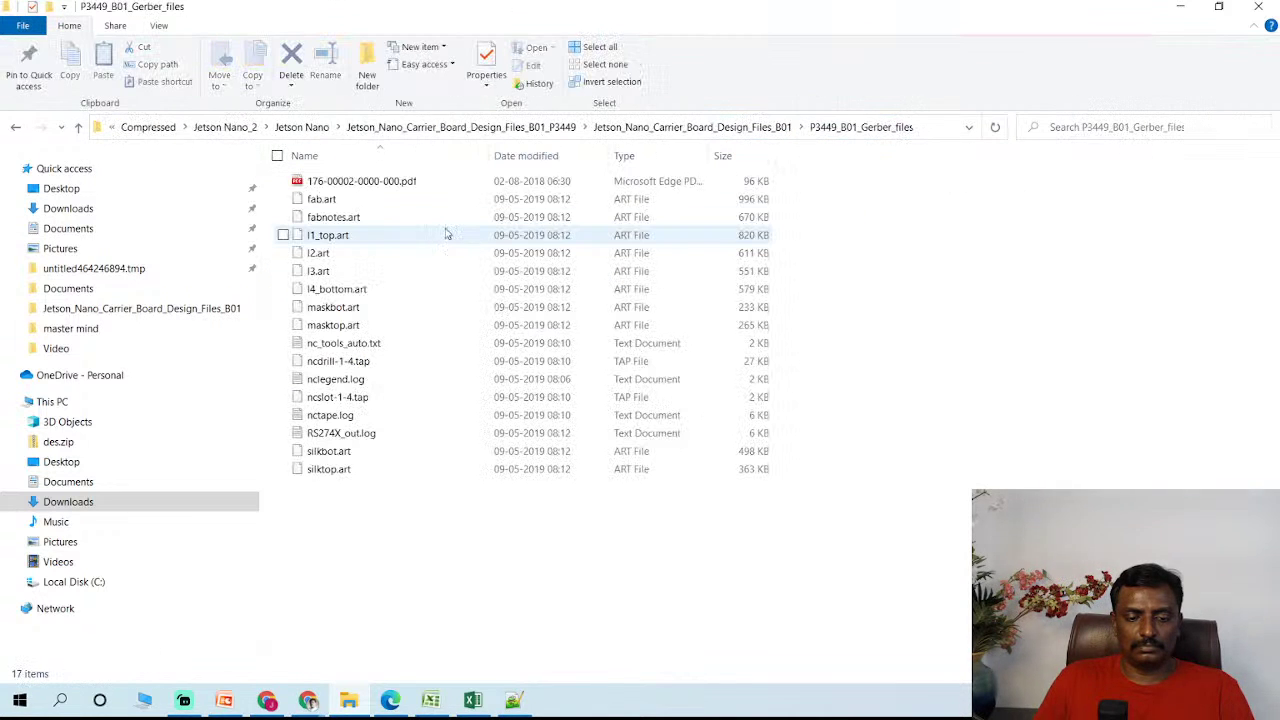
left_click(645, 132)
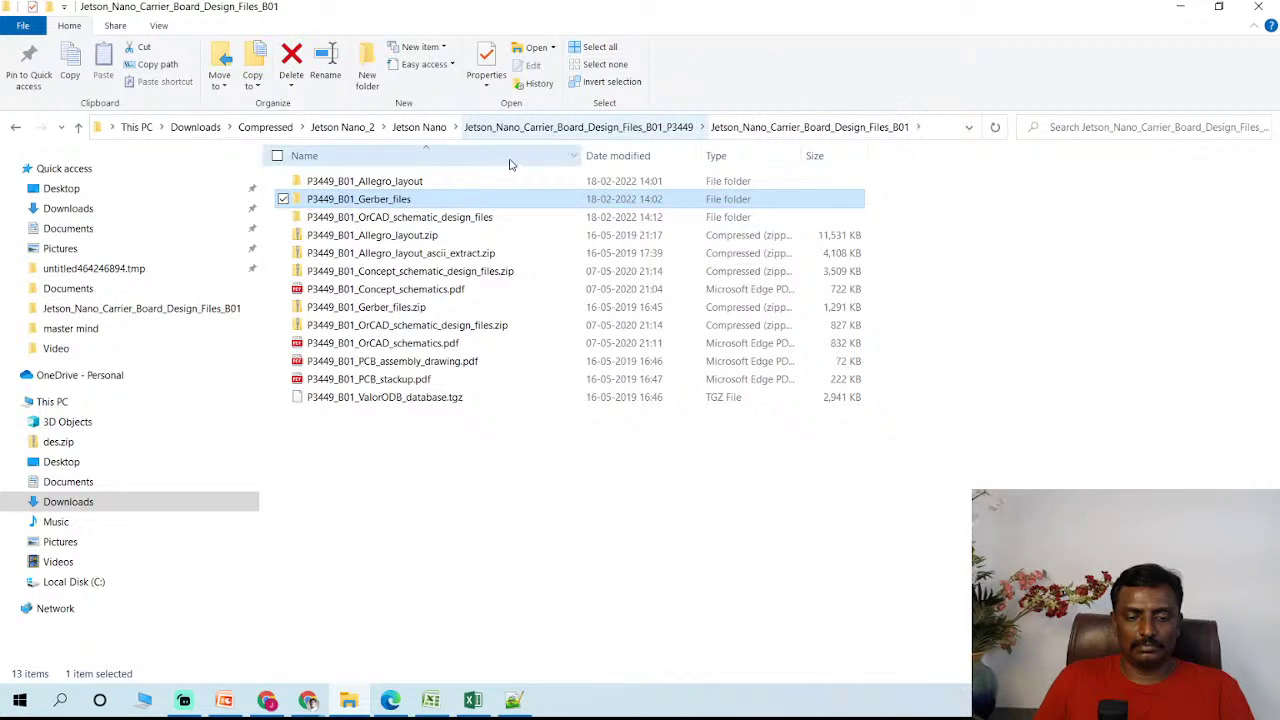
left_click(452, 220)
double_click(450, 220)
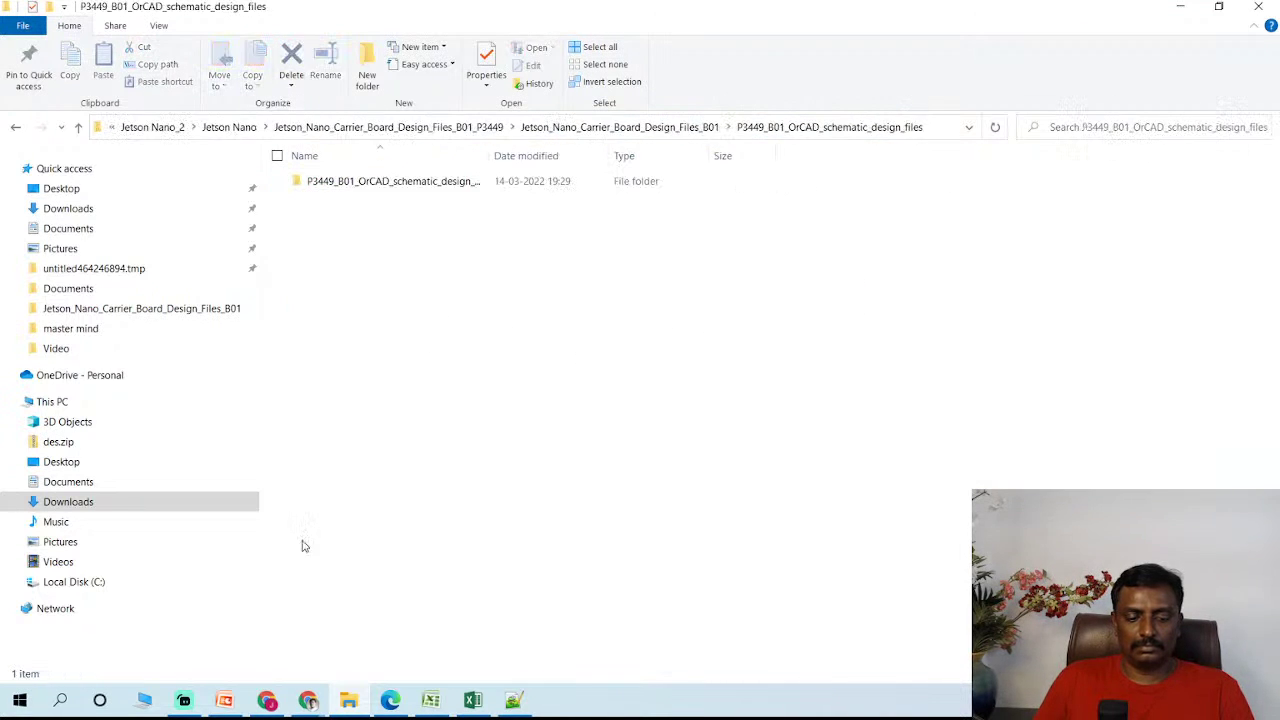
left_click(60, 699)
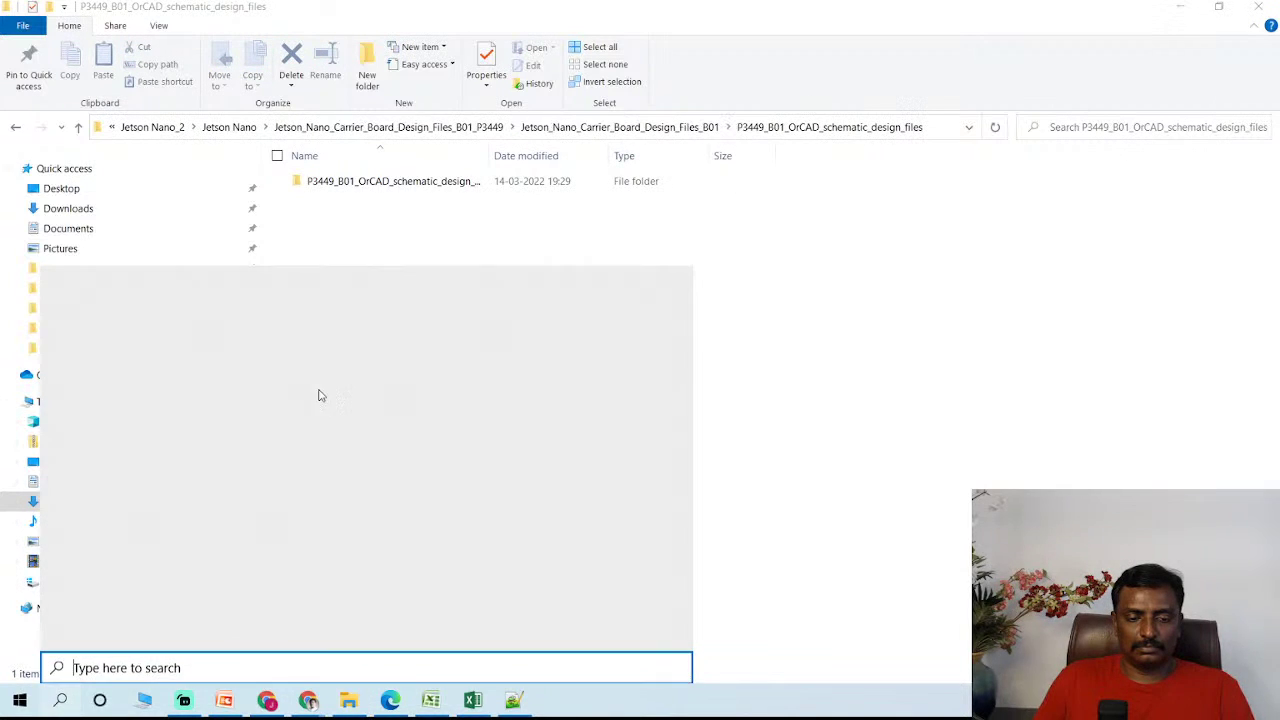
left_click(402, 180)
double_click(400, 180)
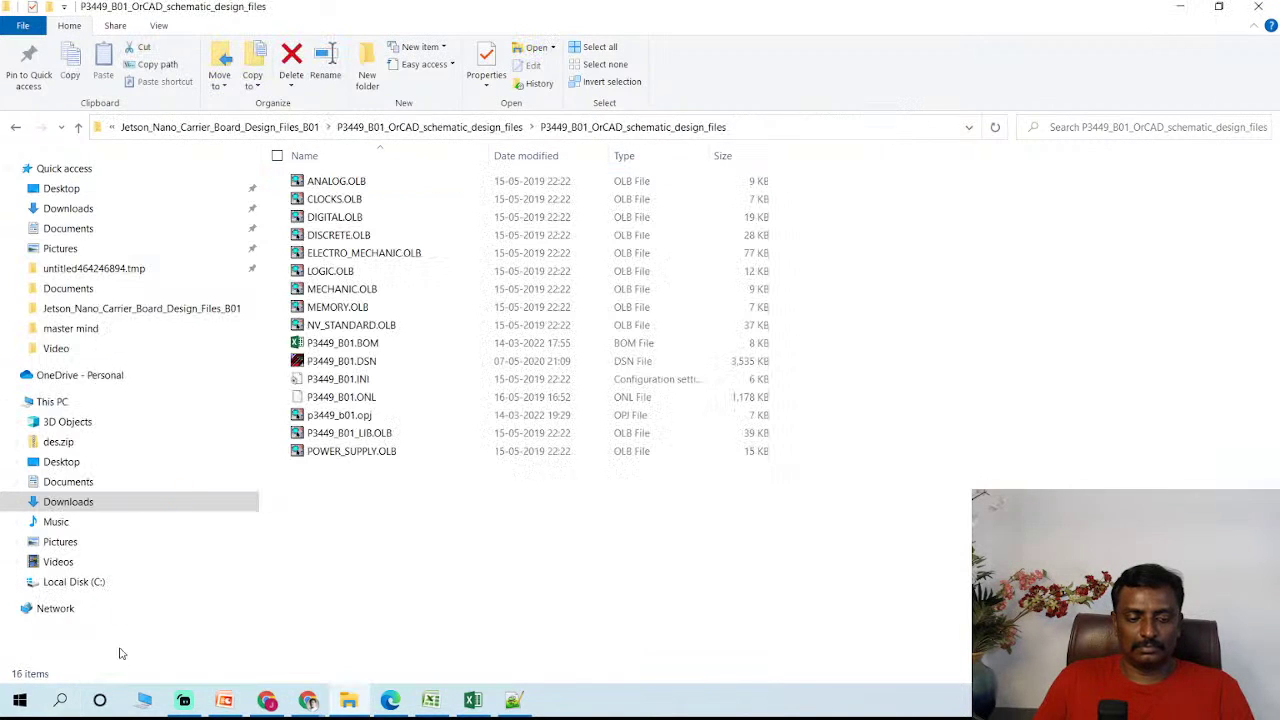
- Find Capture CIS through the Windows search and start it with the OrCAD Capture product suite
left_click(62, 702)
type("cpt")
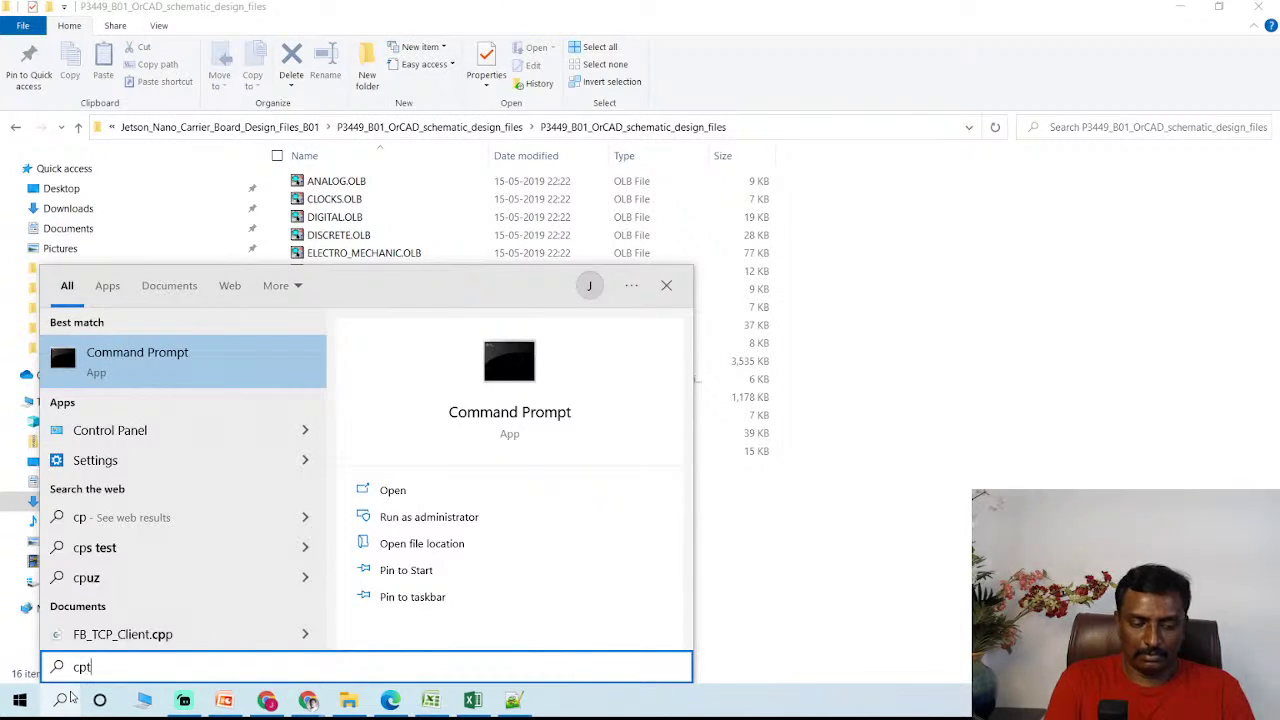
key("BackSpace")
key("BackSpace")
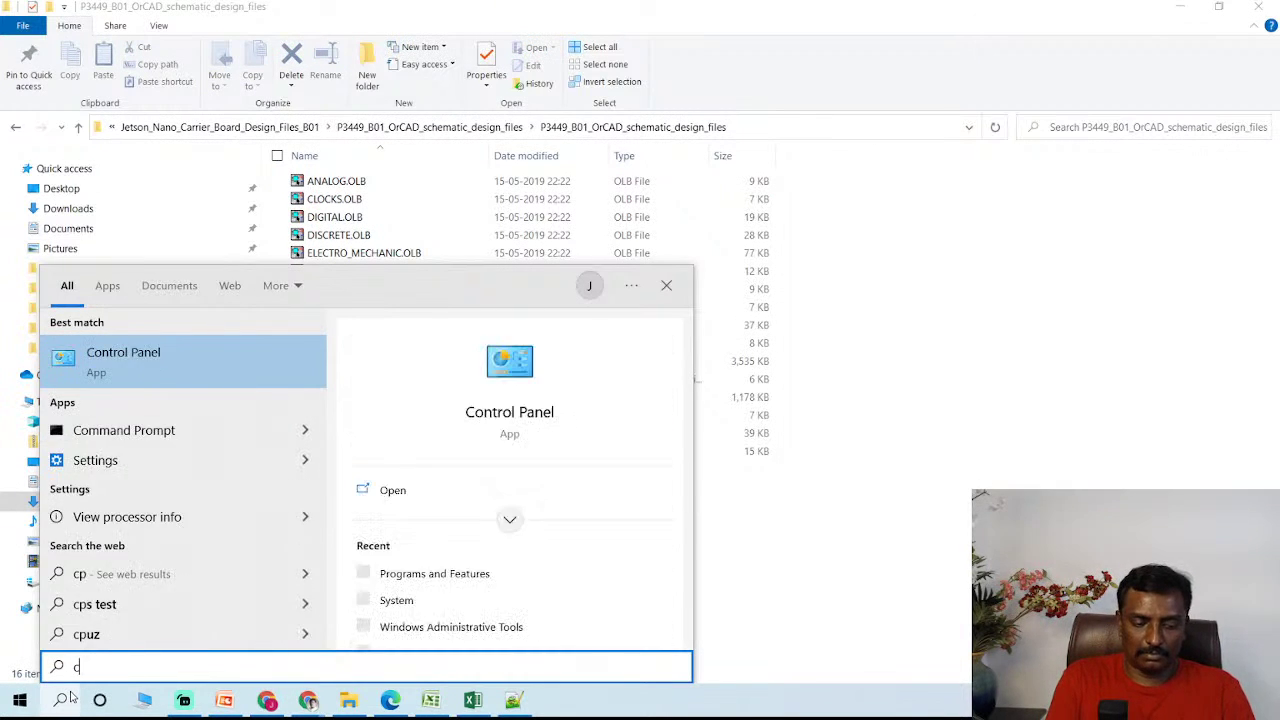
type("ap")
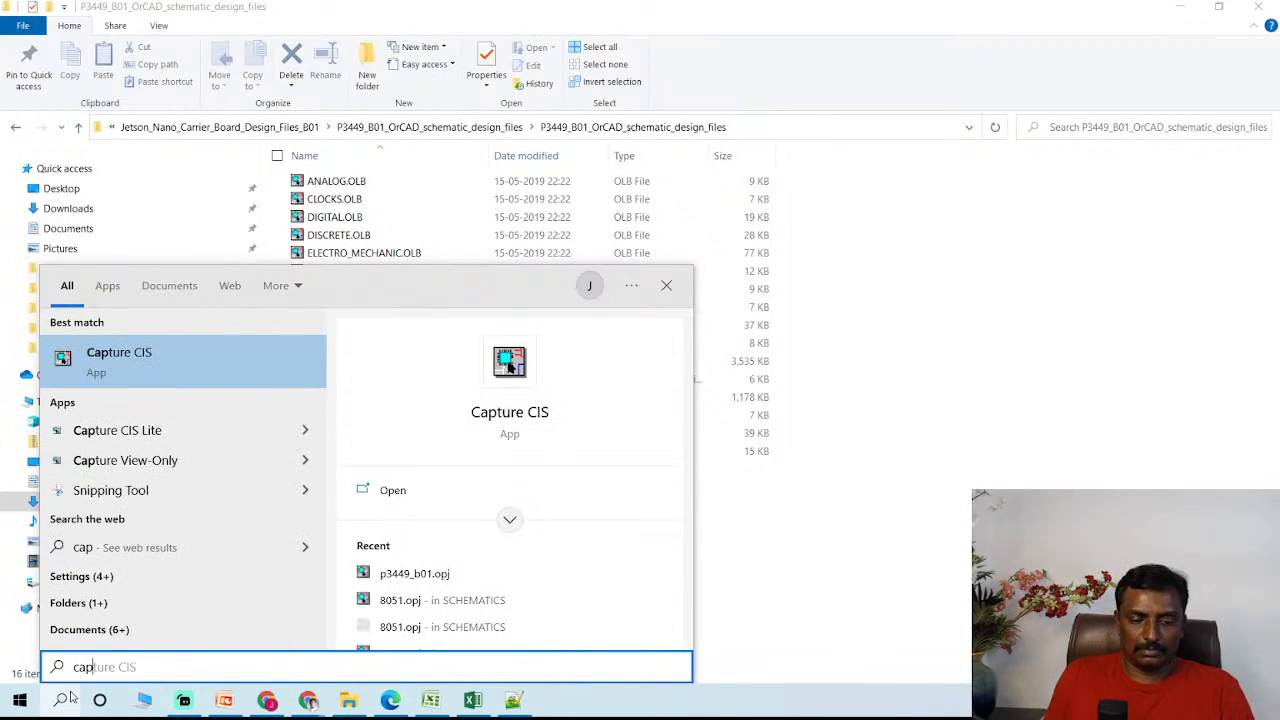
left_click(213, 364)
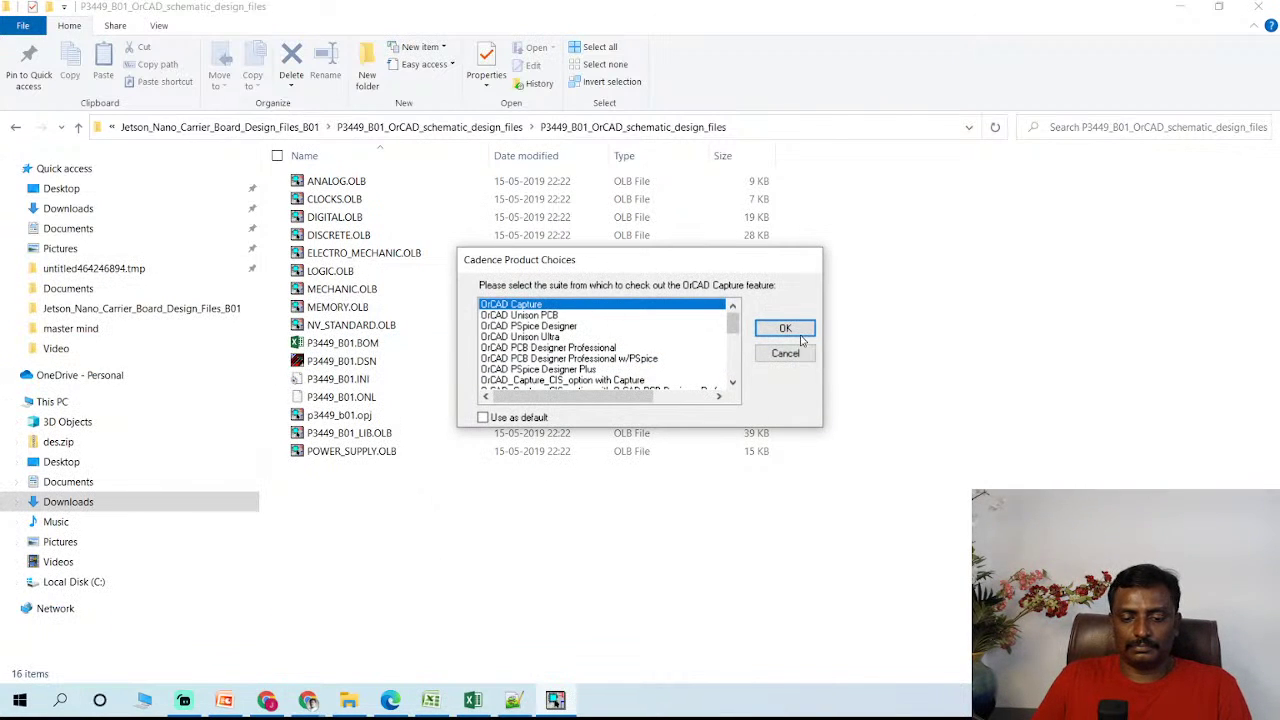
left_click(784, 332)
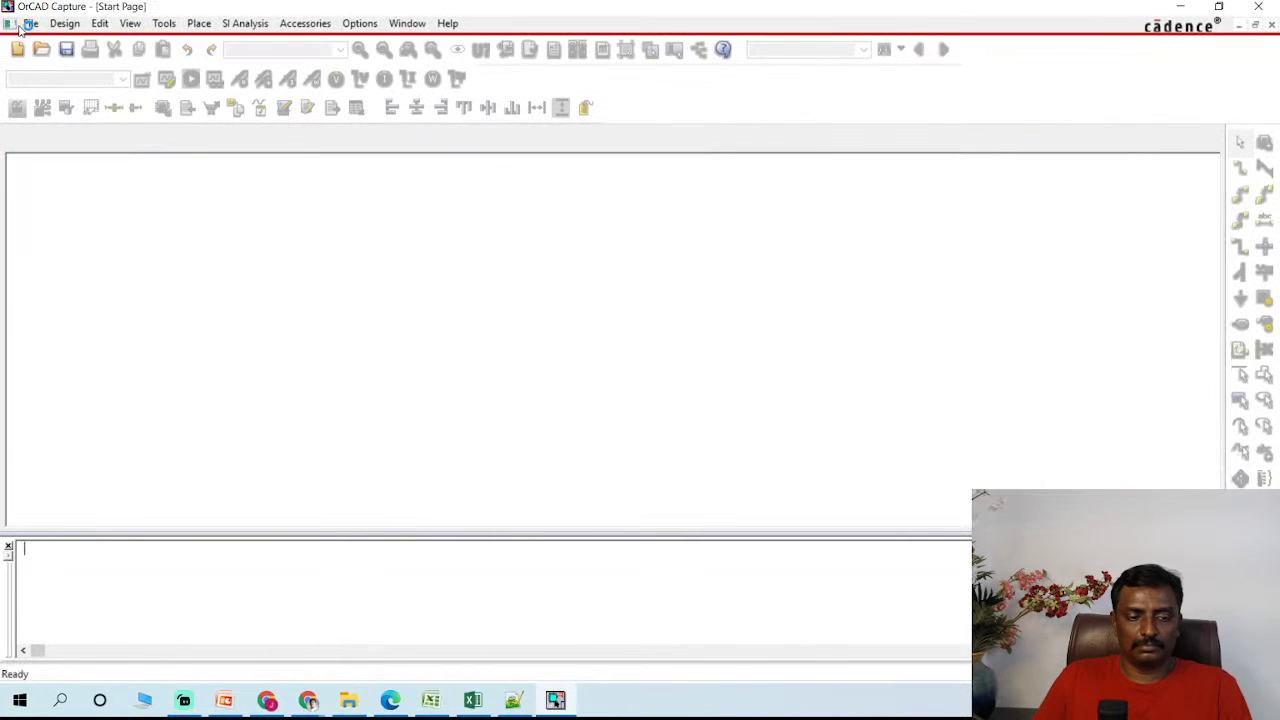
- Open the recent project p3449_b01.opj and view its p3449_b01.bom output file
left_click(27, 24)
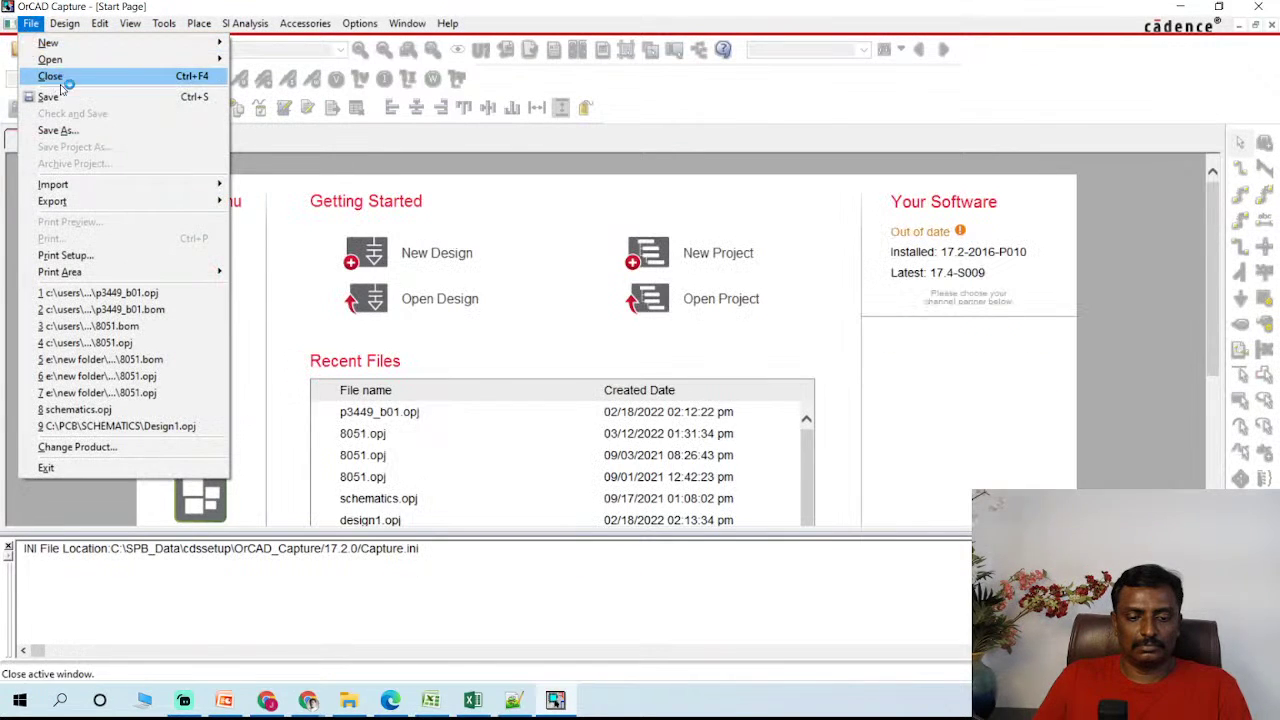
double_click(398, 468)
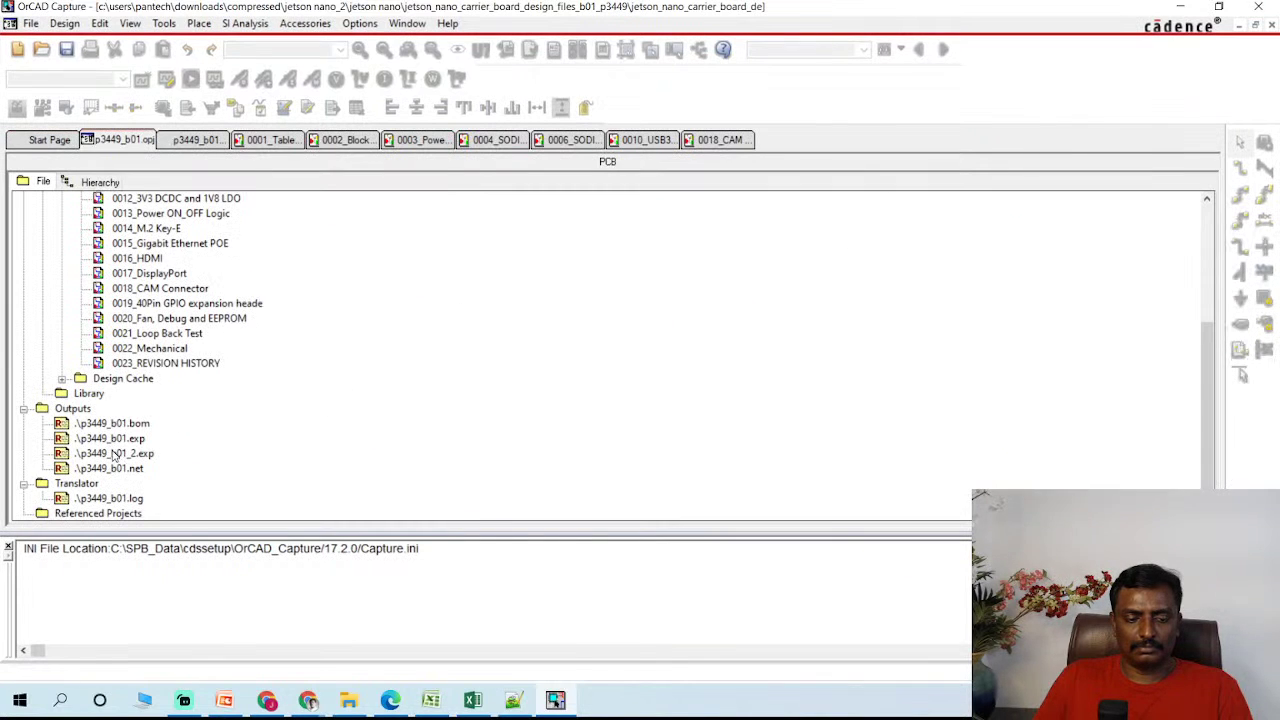
double_click(126, 424)
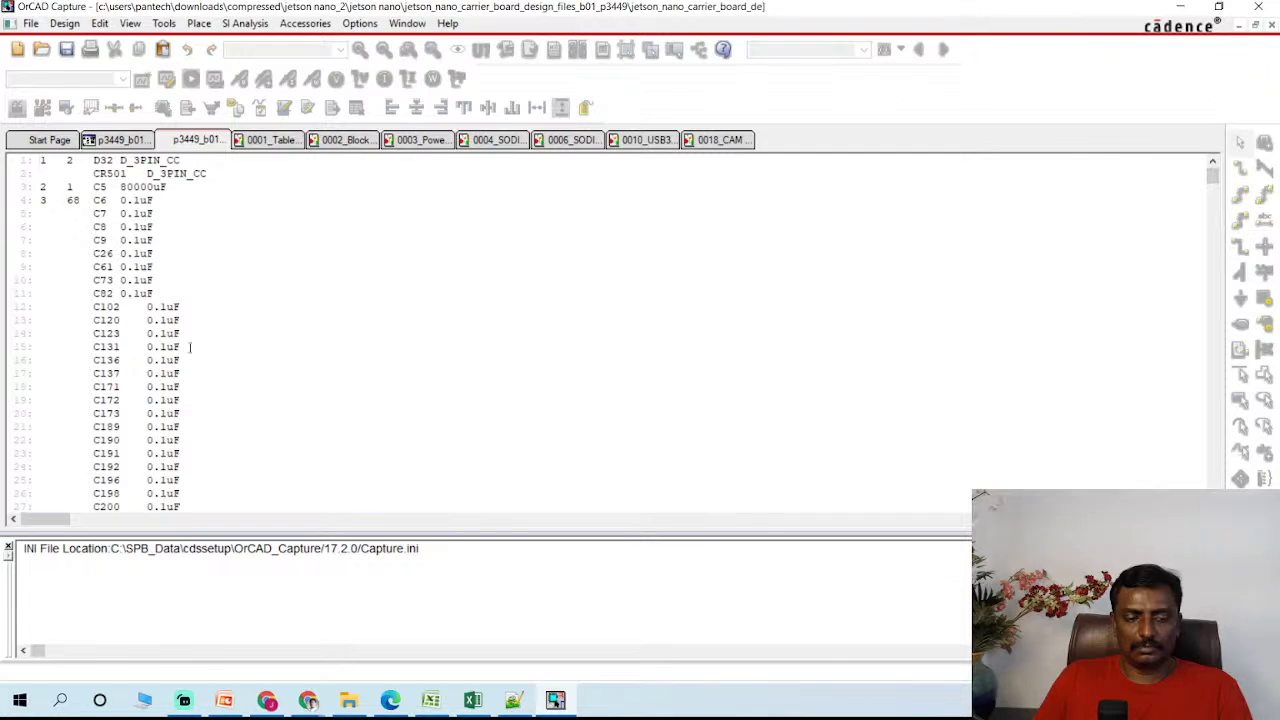
left_click(52, 140)
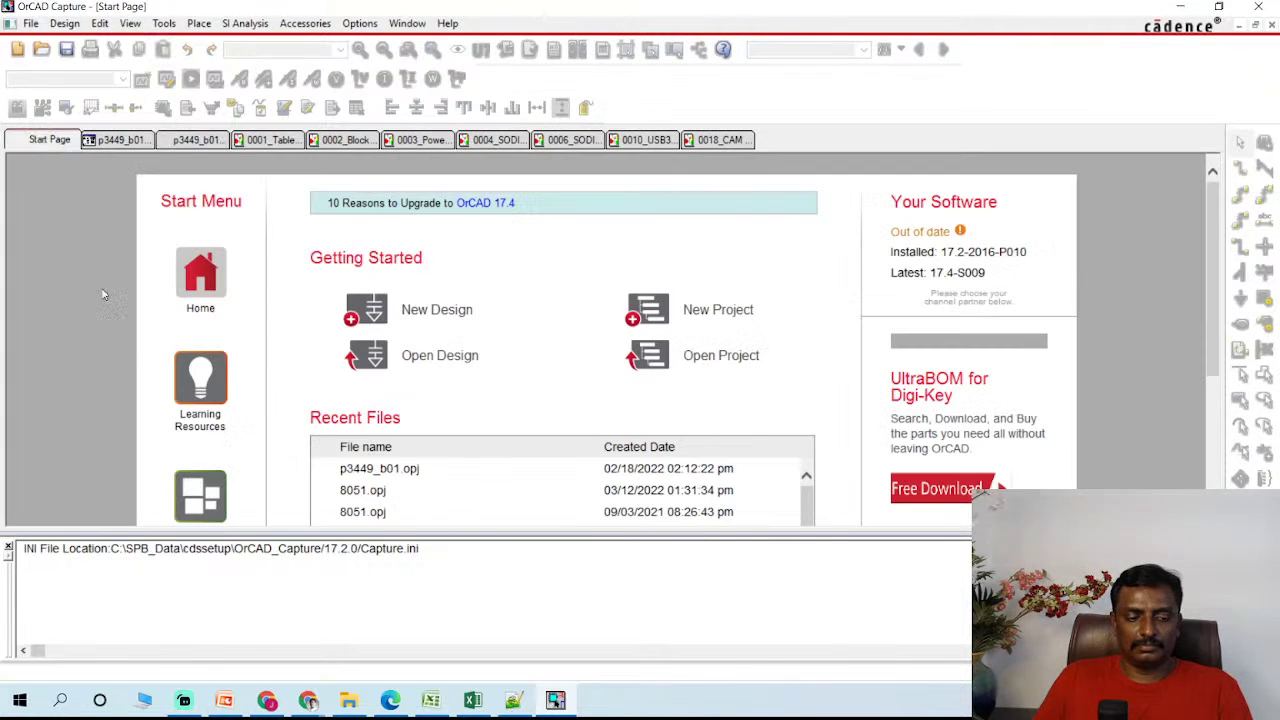
left_click(122, 141)
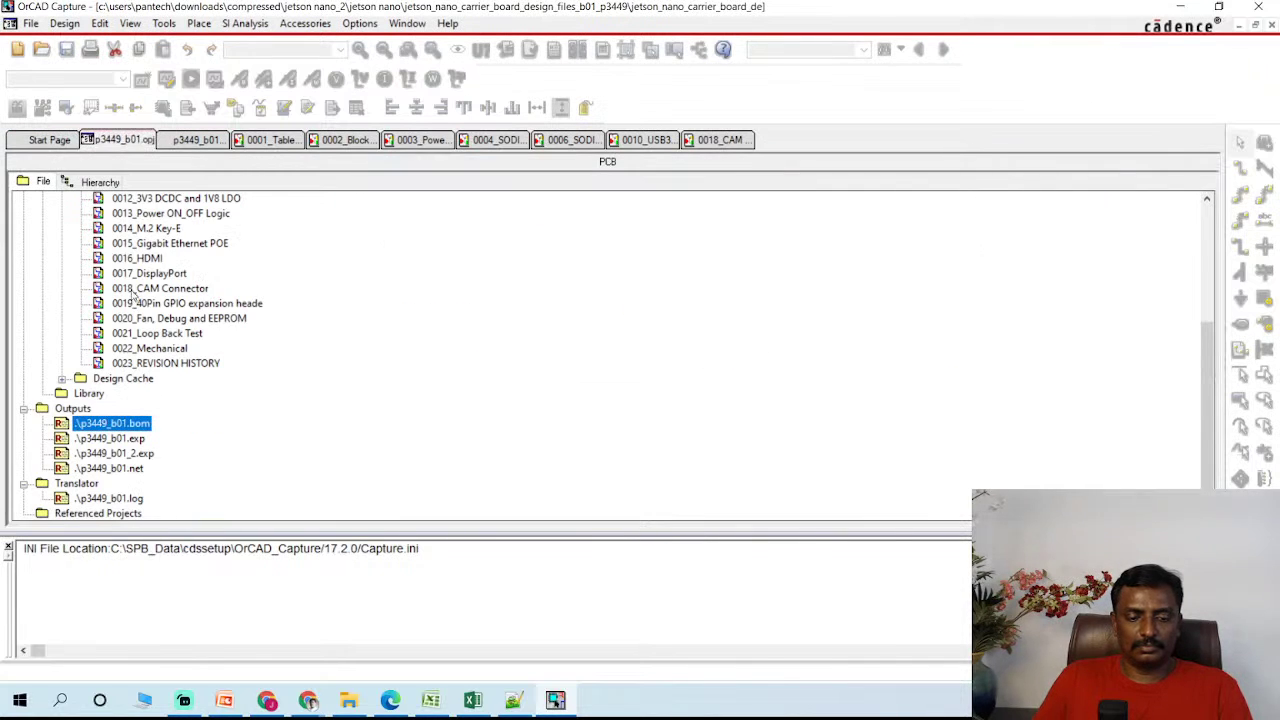
right_click(139, 430)
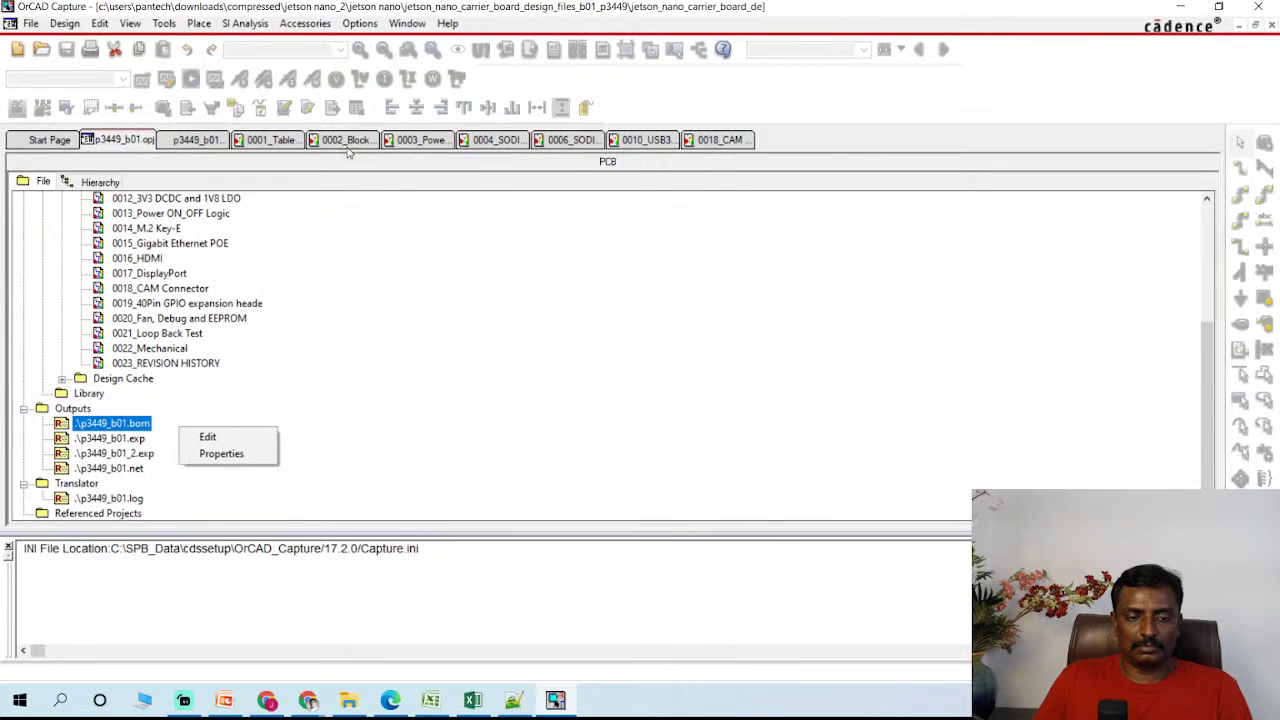
left_click(368, 24)
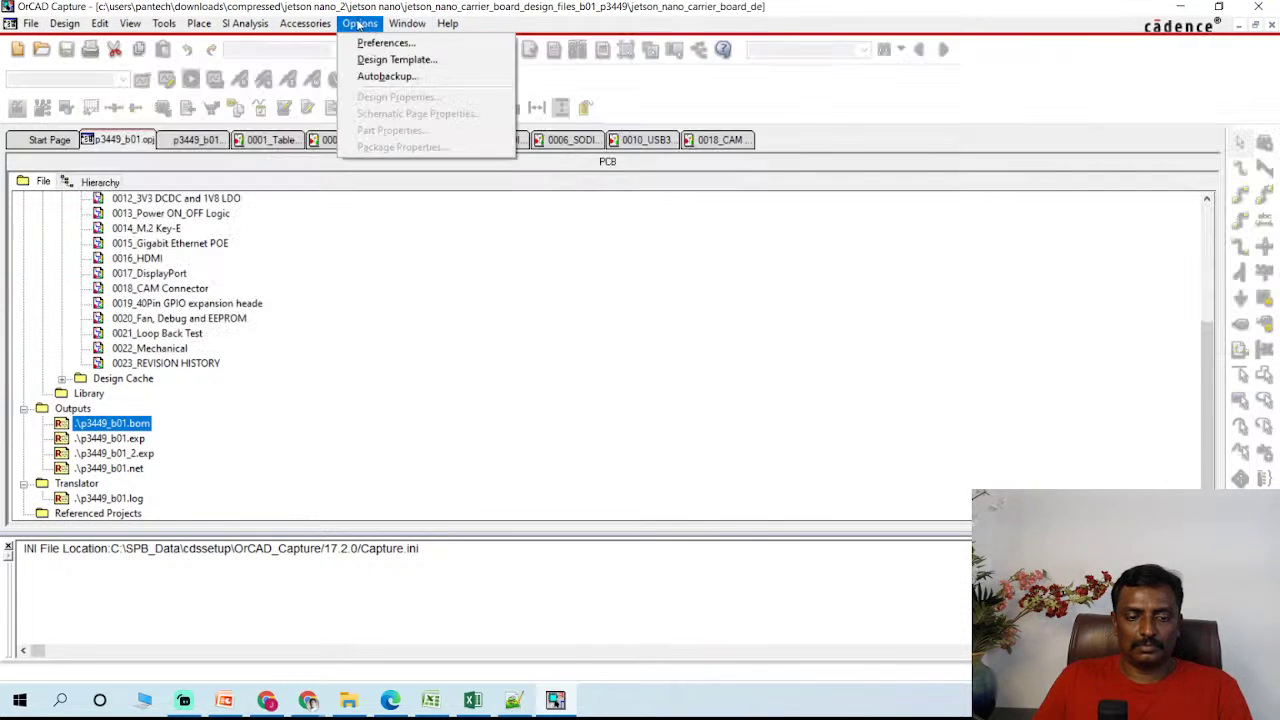
mouse_move(312, 26)
left_click(140, 245)
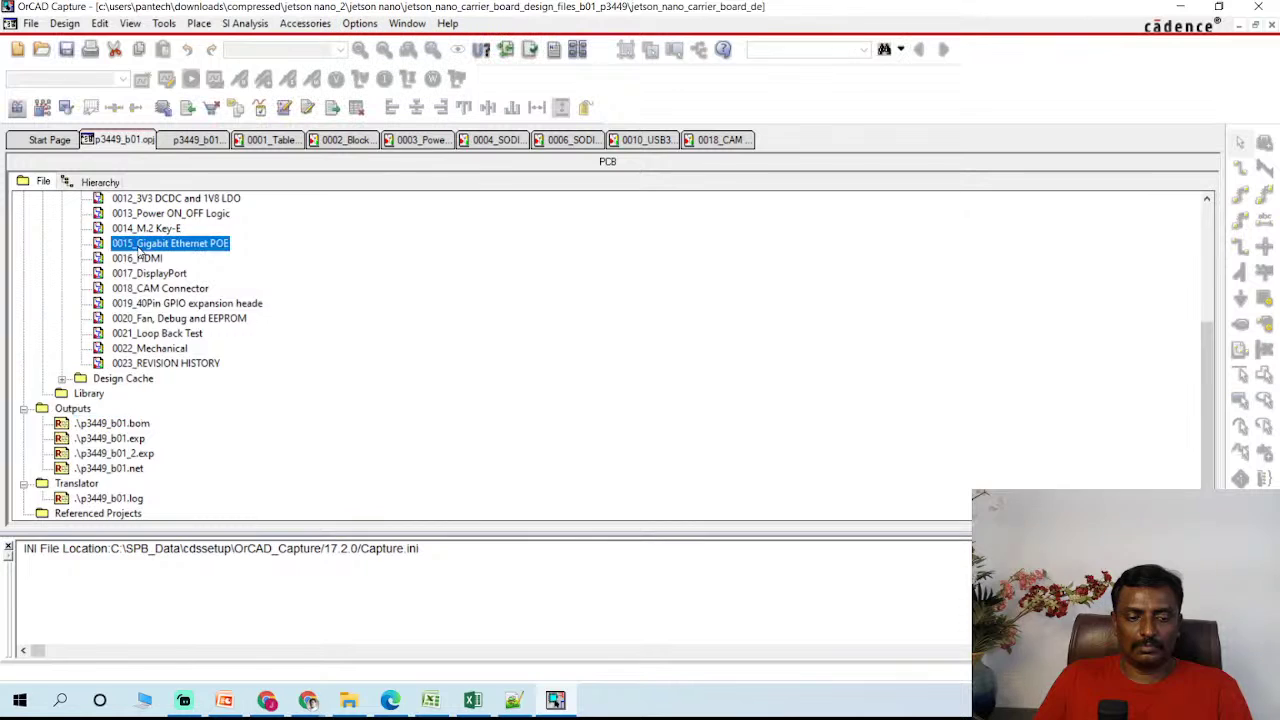
- Generate a bill of materials for the entire p3449_b01.dsn design, using instances and placing each part entry on a separate line
scroll(138, 251, "up", 5)
left_click(98, 215)
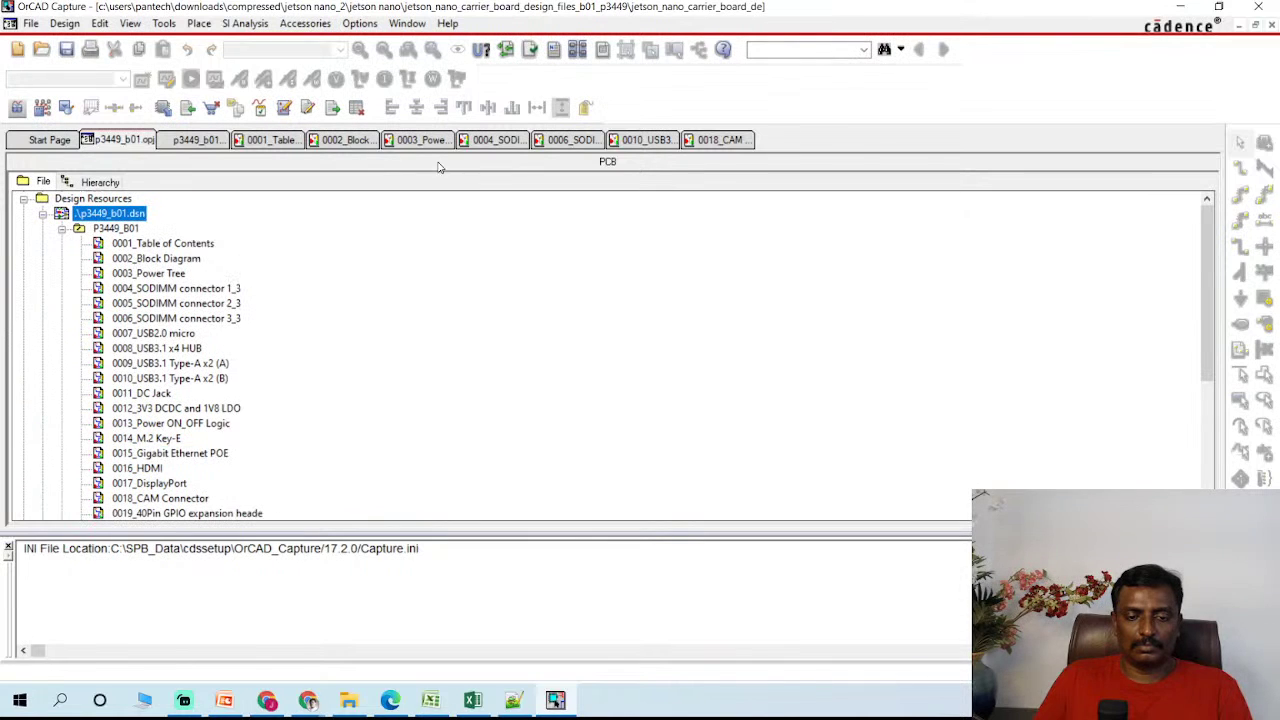
left_click(604, 52)
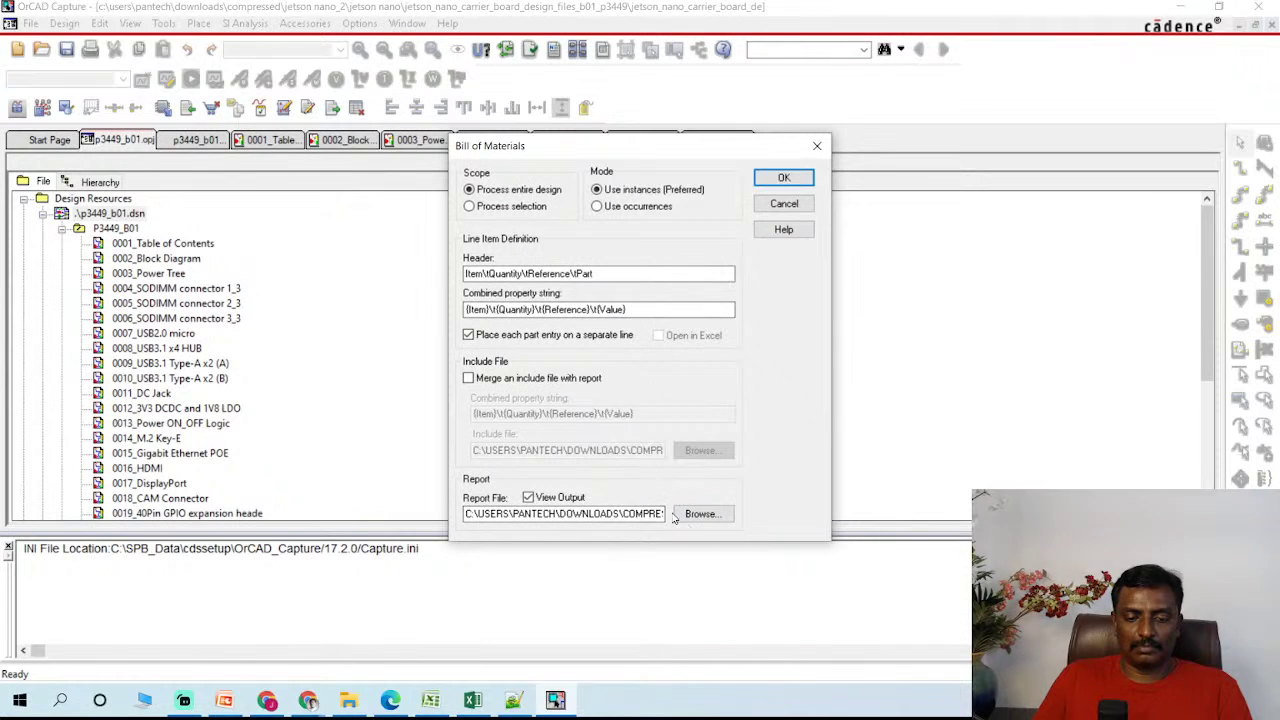
left_click(782, 177)
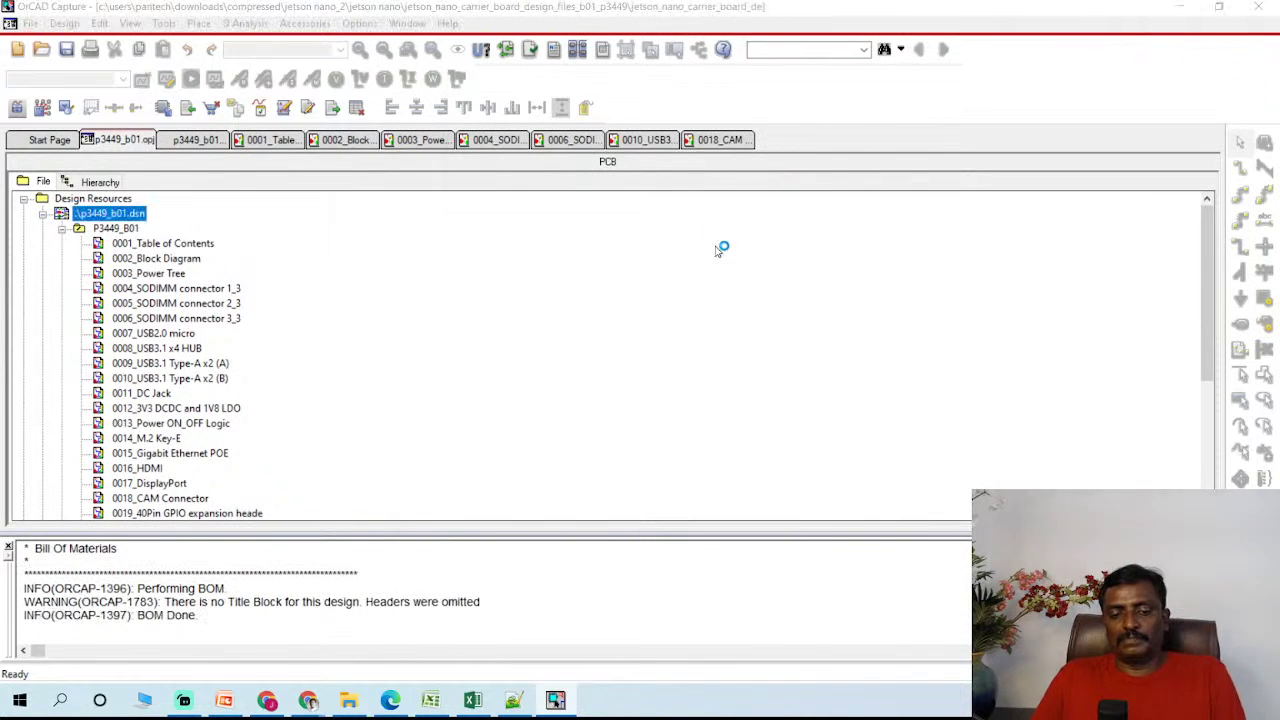
- Return from the blank Excel workbooks to OrCAD Capture and choose to view the BOM messages in the session log
left_click(665, 387)
left_click(642, 397)
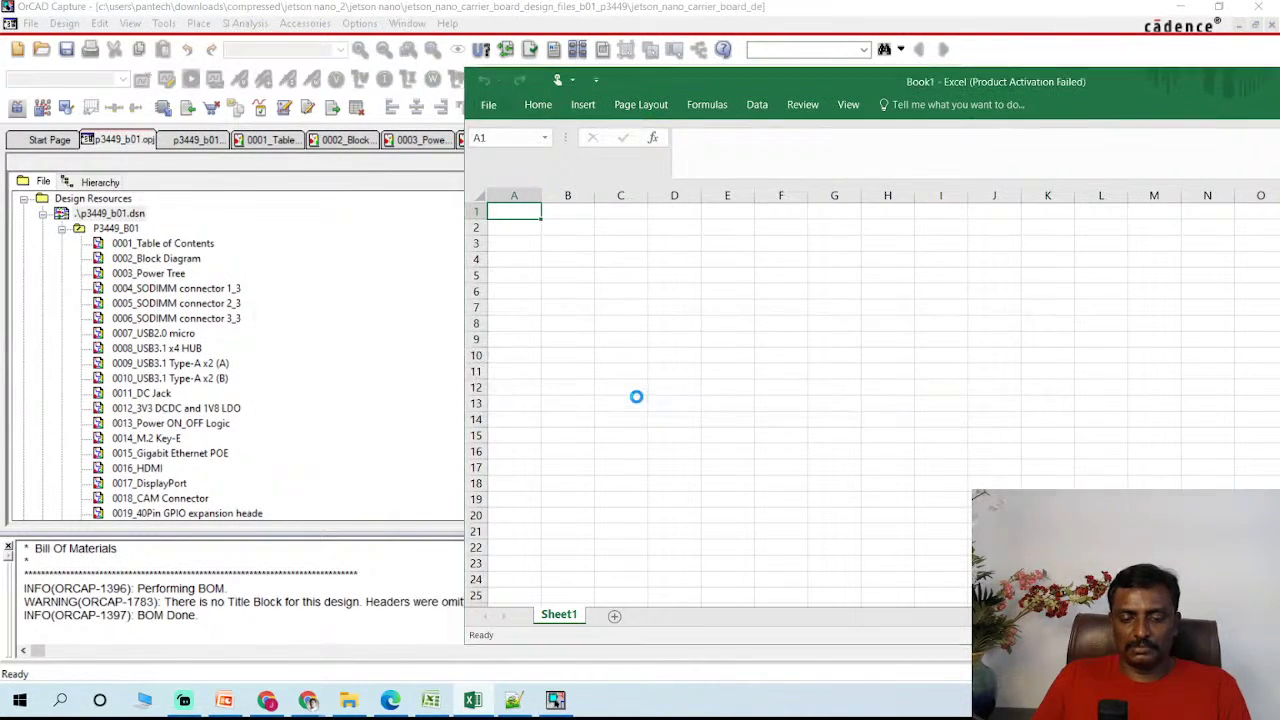
left_click(487, 268)
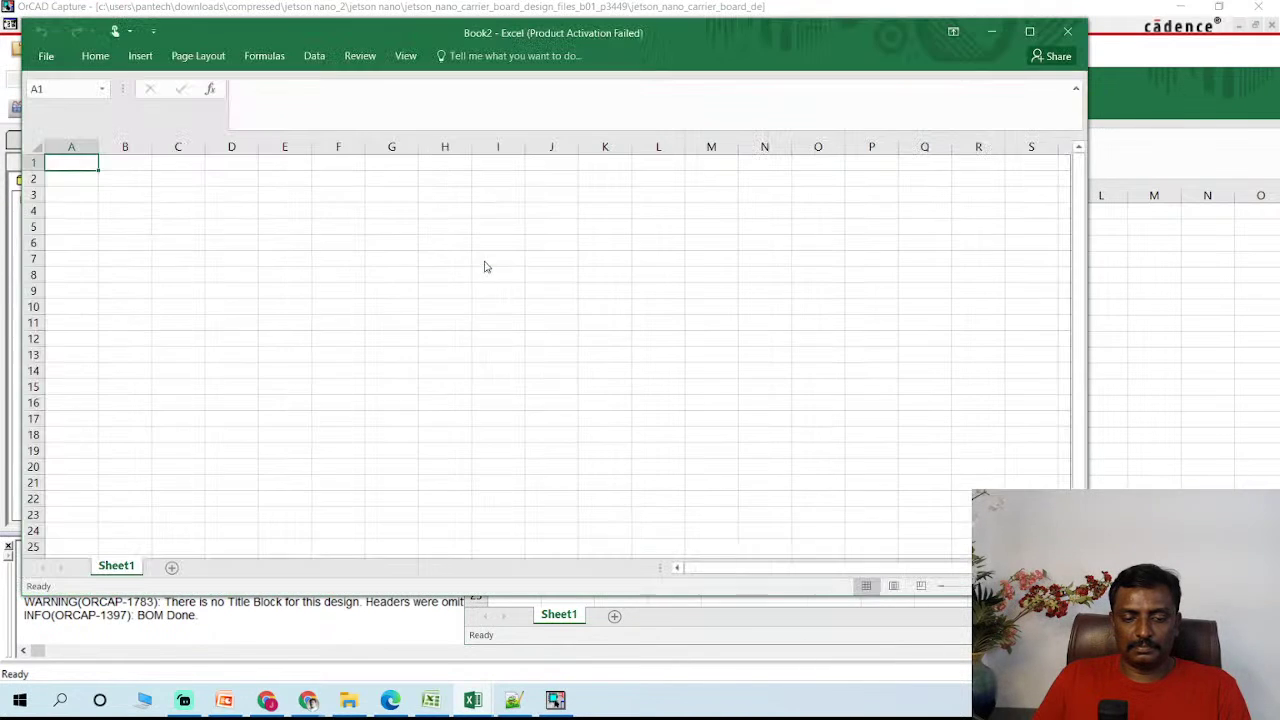
left_click(582, 598)
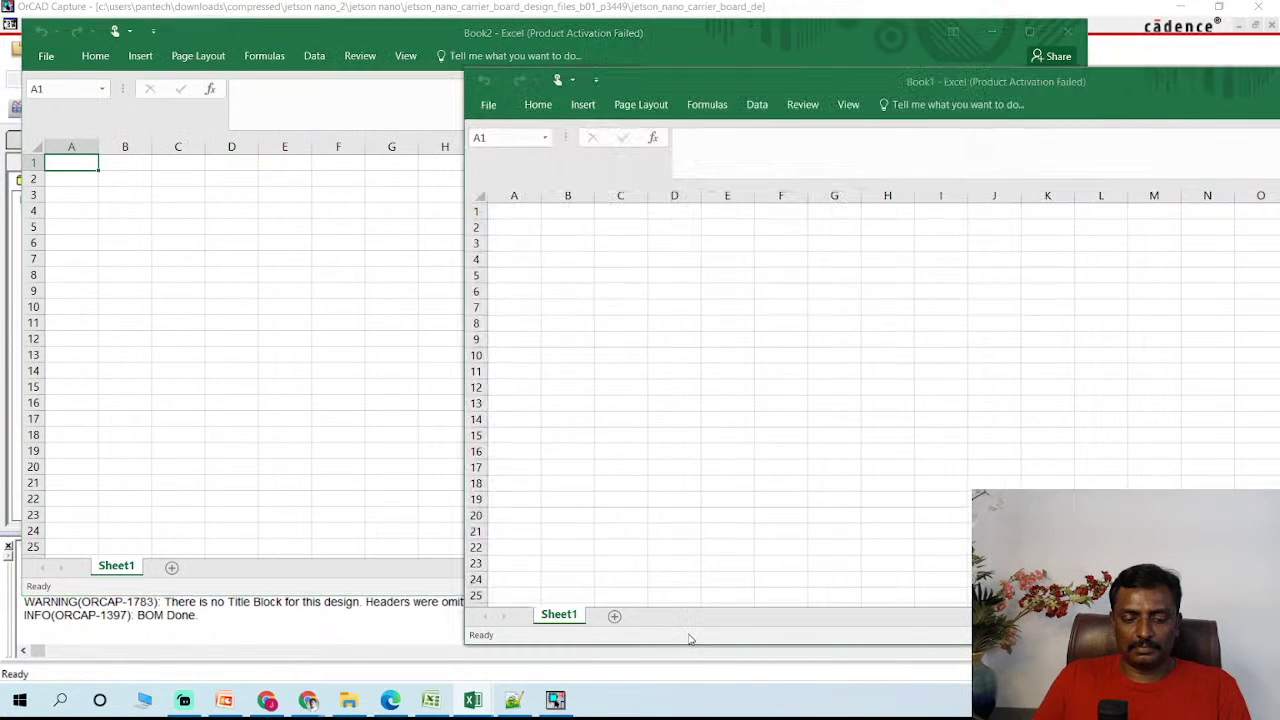
left_click(444, 626)
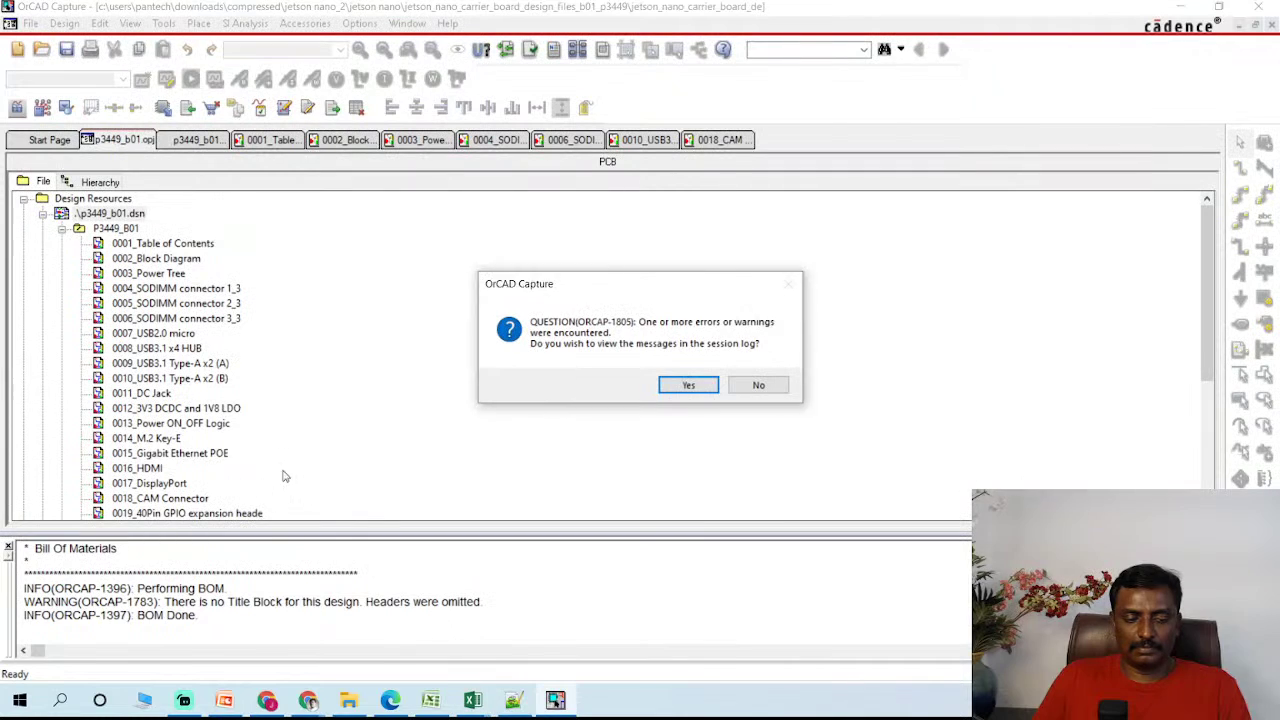
left_click(680, 383)
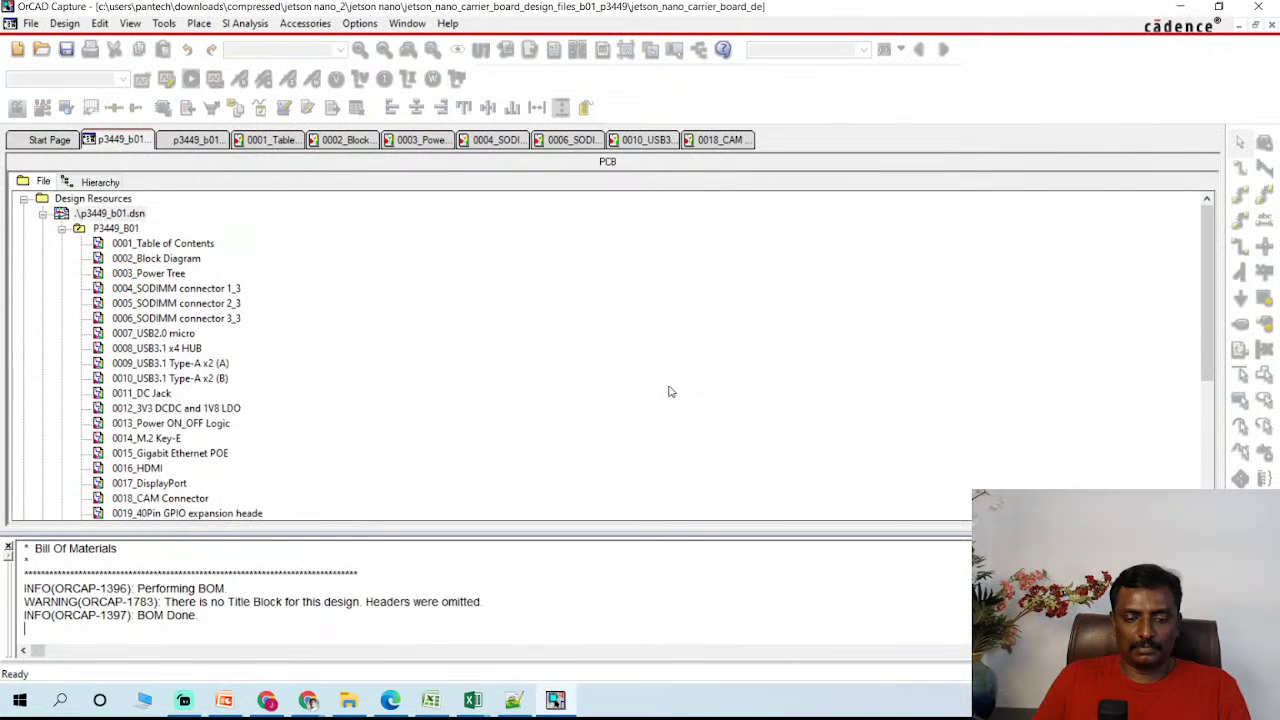
- Examine the item numbers, quantities, component references and values in the p3449_b01 BOM report
scroll(670, 391, "down", 3)
scroll(200, 337, "down", 1)
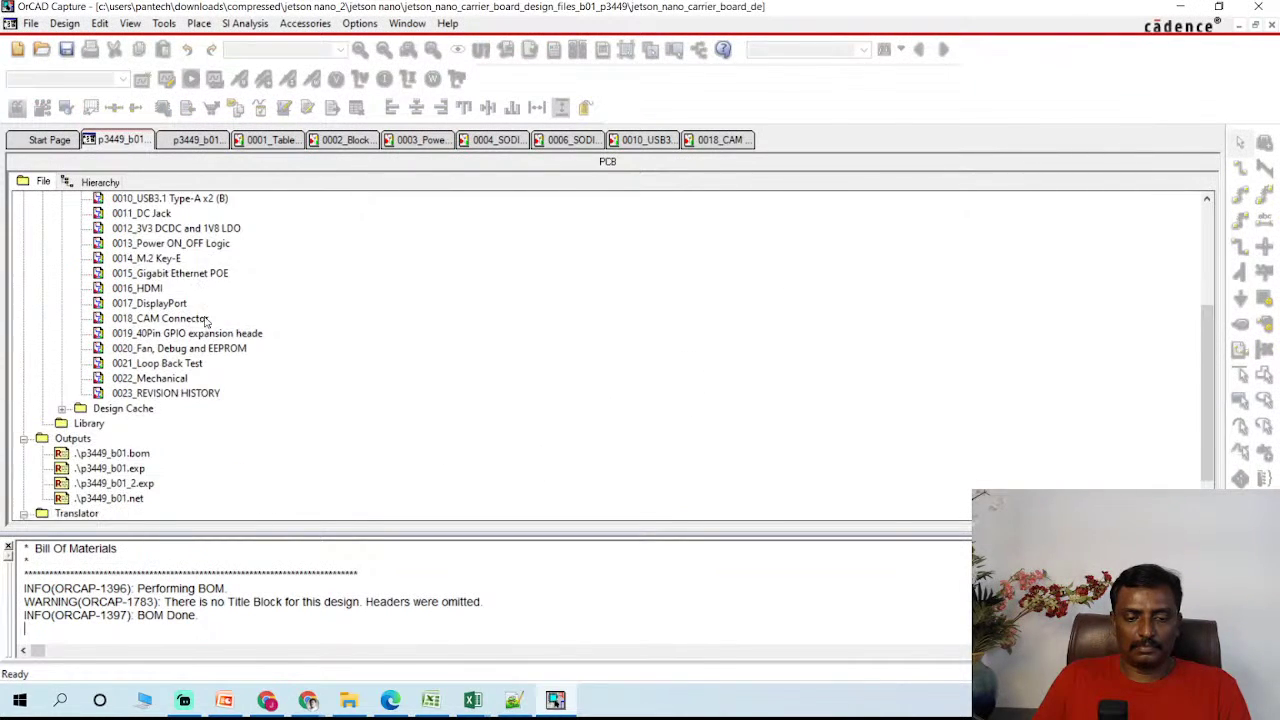
left_click(198, 141)
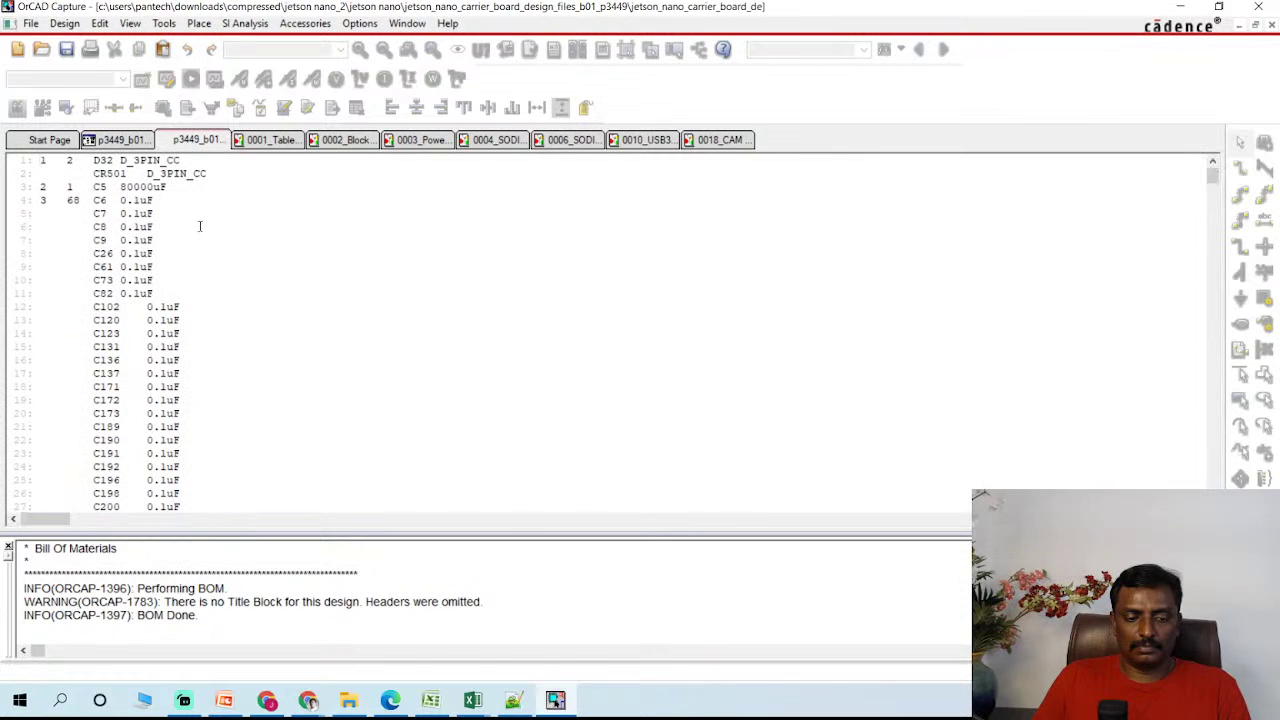
scroll(263, 248, "down", 3)
scroll(270, 245, "up", 3)
mouse_move(50, 520)
left_mouse_down()
mouse_move(245, 520)
mouse_move(50, 520)
left_mouse_up()
scroll(175, 365, "down", 15)
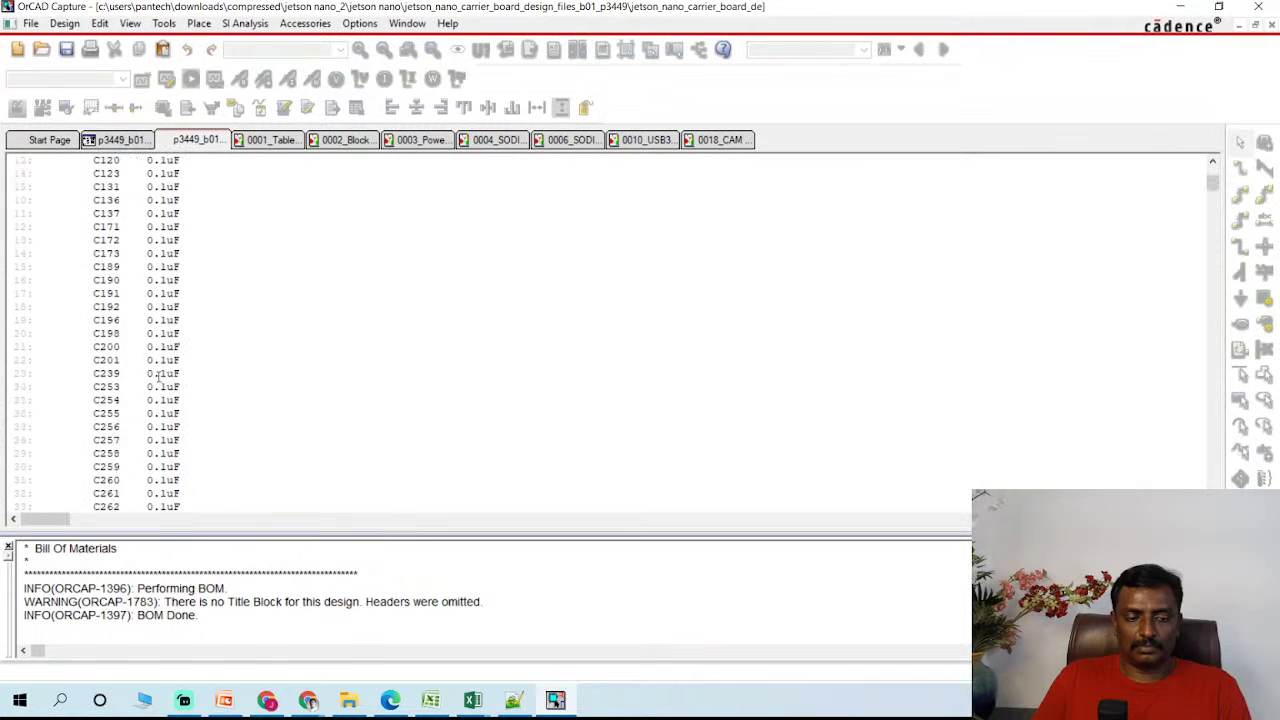
scroll(175, 365, "down", 20)
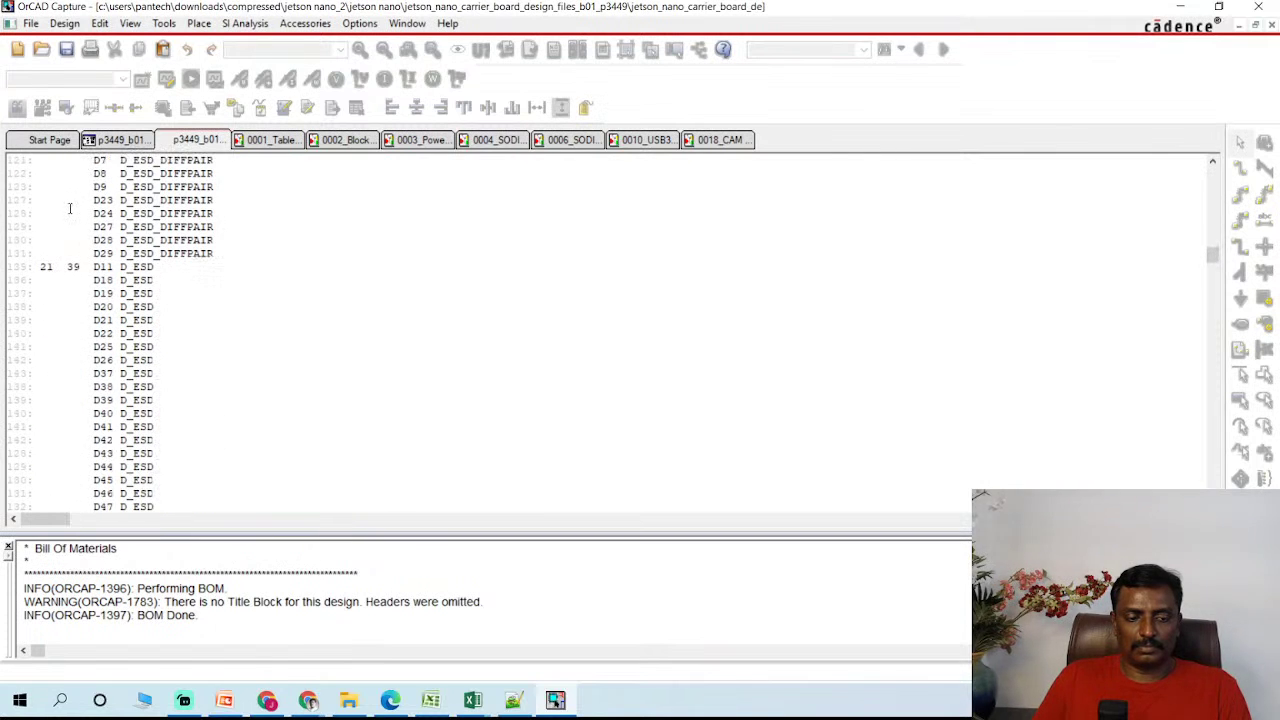
- Open p3449_b01.bom for editing from the project's outputs, look at its diode entries and return to the project tree
left_click(120, 140)
scroll(135, 435, "down", 1)
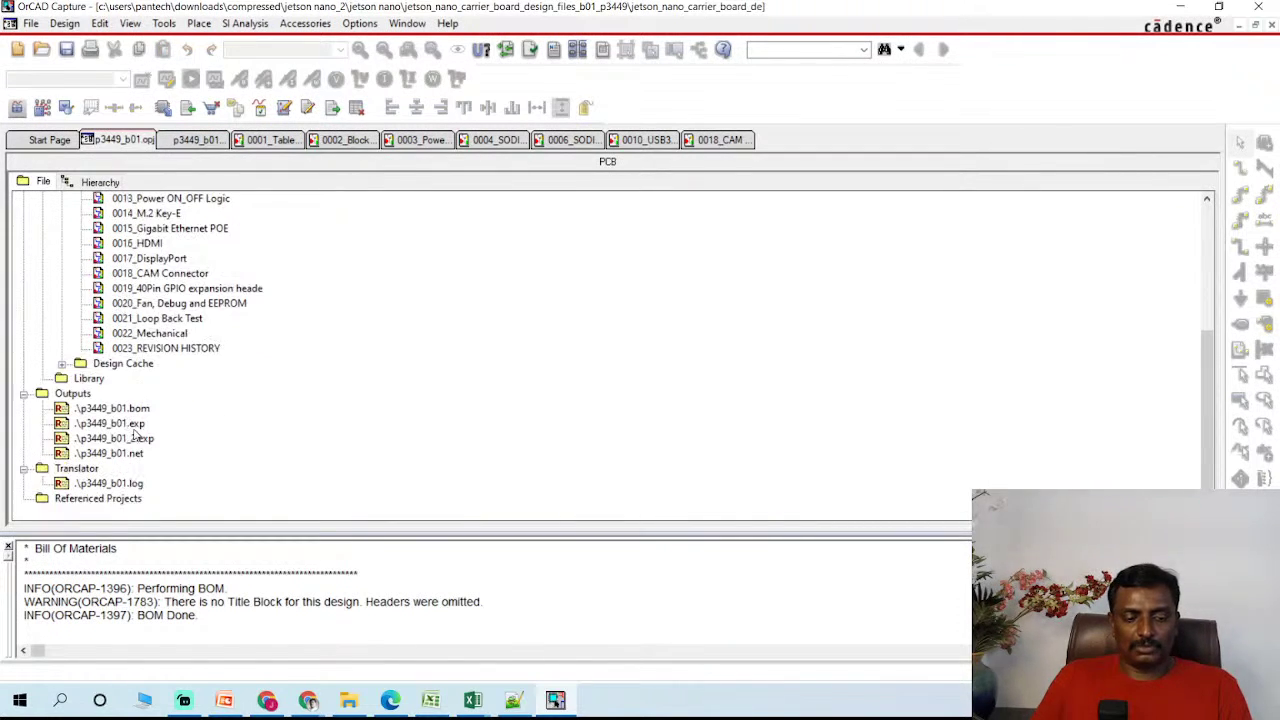
right_click(137, 409)
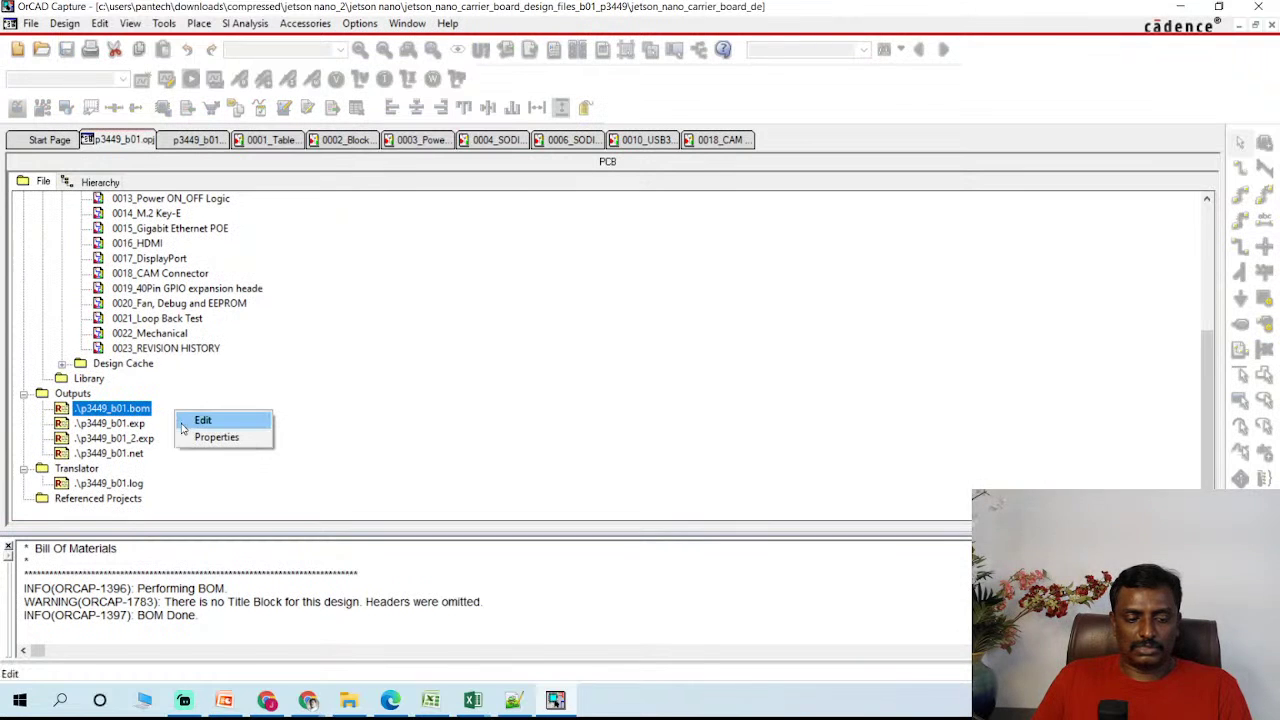
left_click(199, 426)
scroll(224, 366, "up", 2)
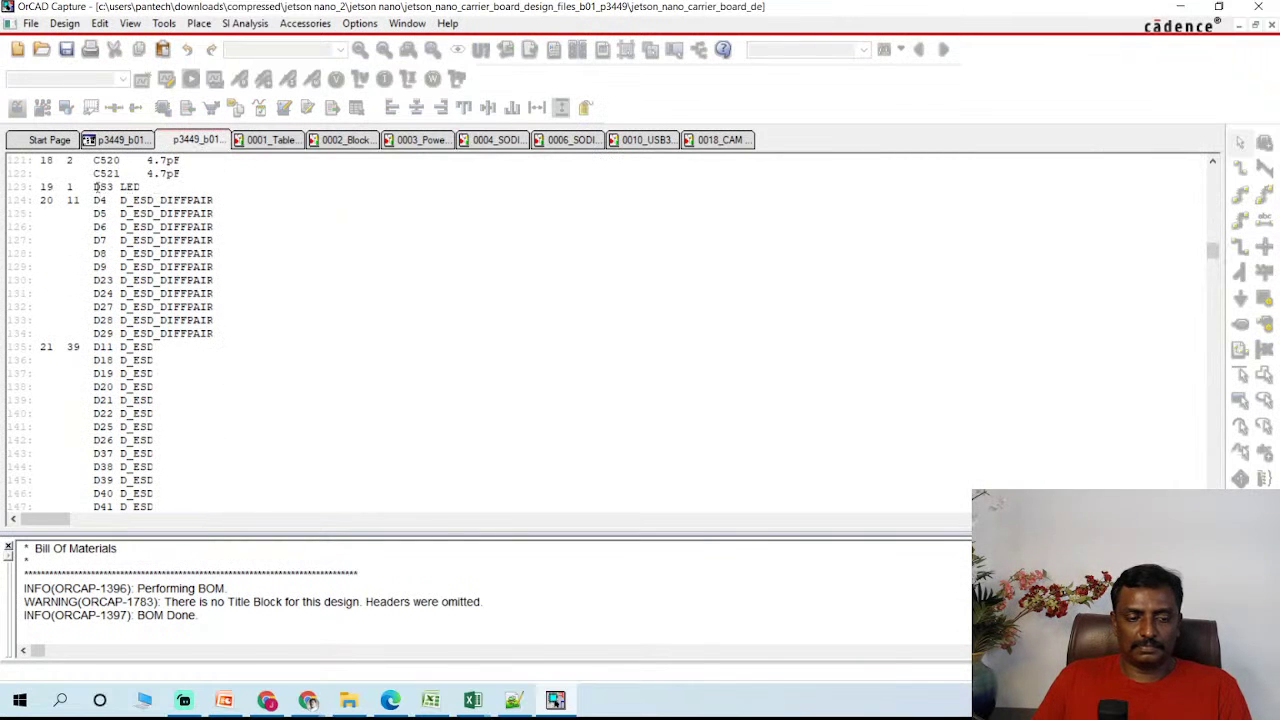
left_click(82, 141)
left_click(58, 145)
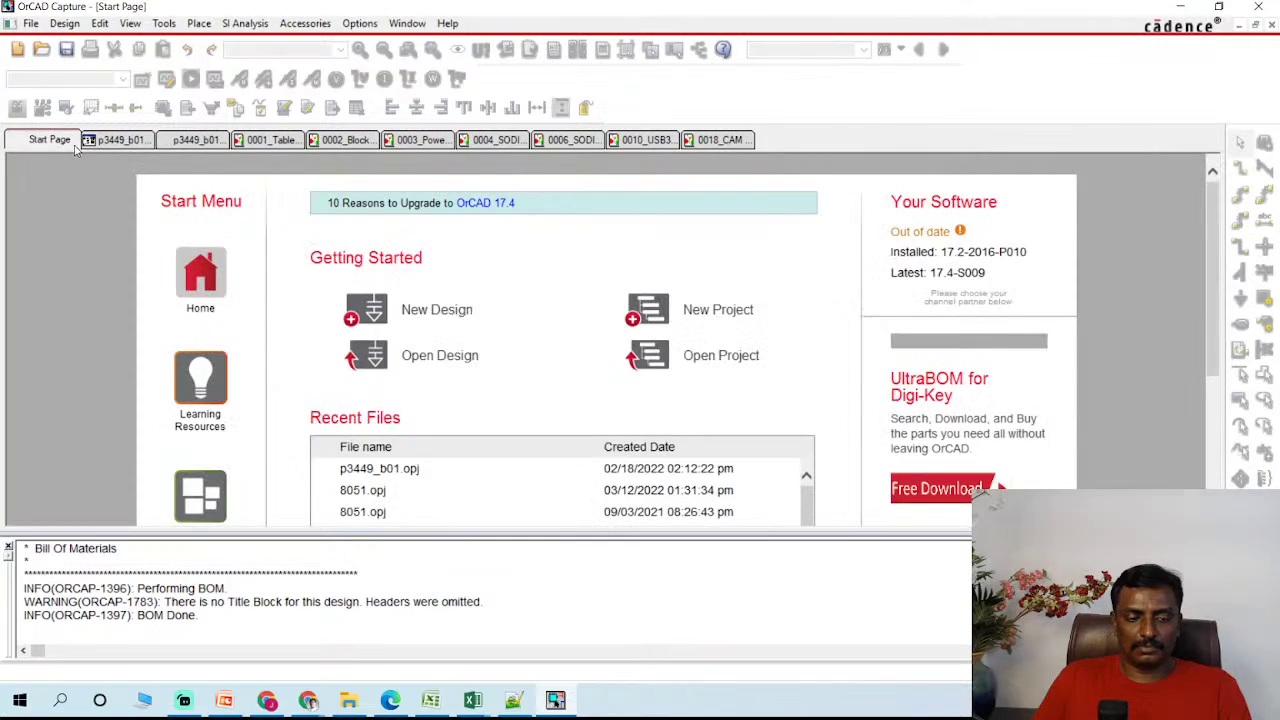
left_click(104, 145)
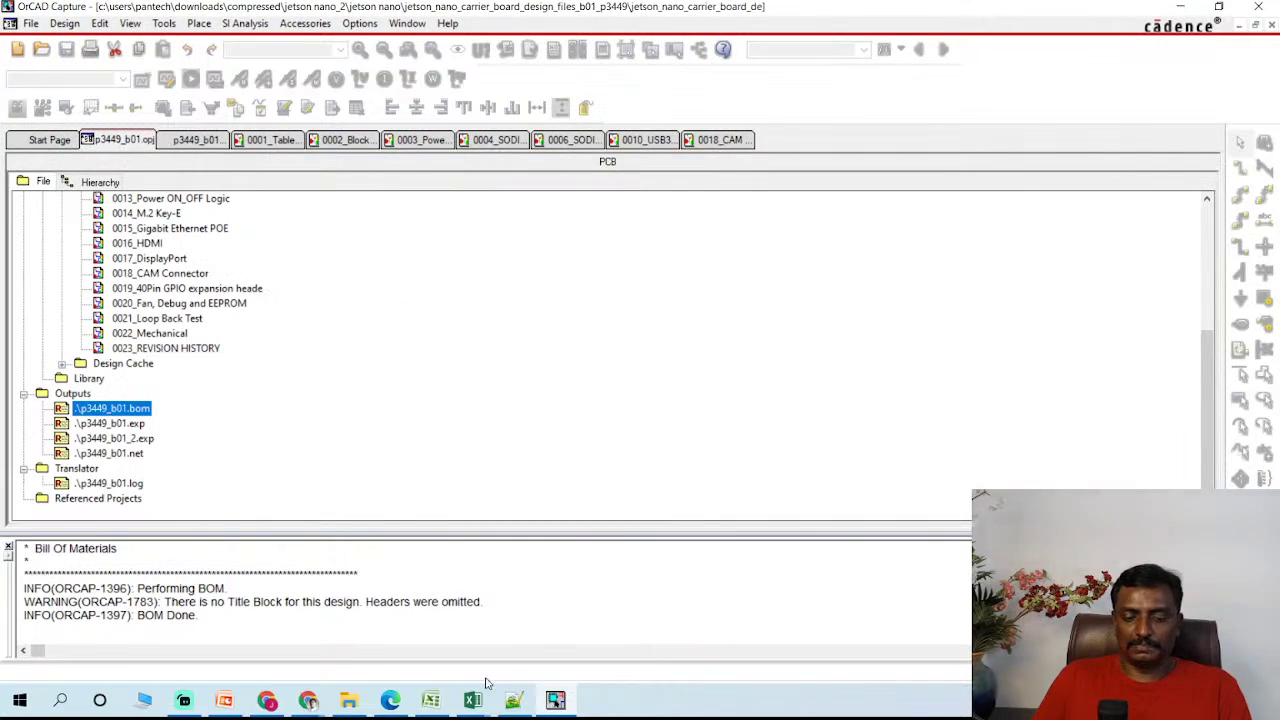
- Switch to the TMS320C5505_2012.xlsx workbook in Excel and narrow its Item column
left_click(431, 700)
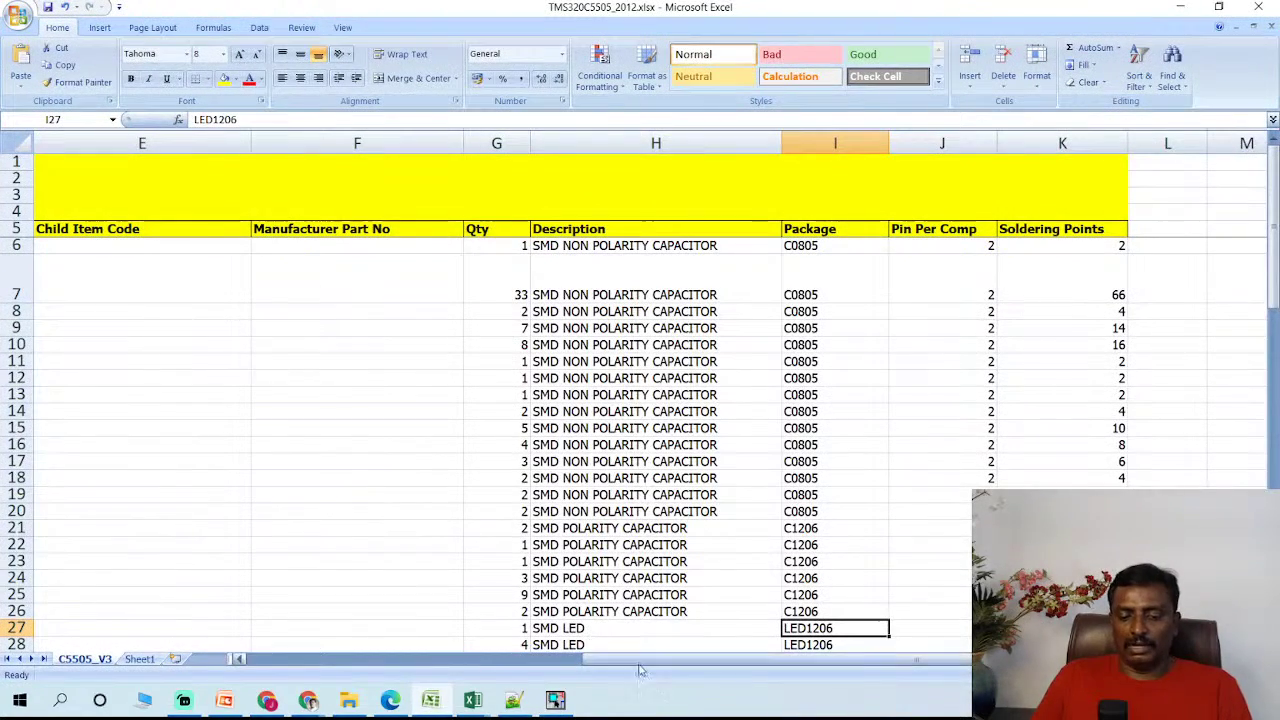
left_click_drag(641, 668, 320, 668)
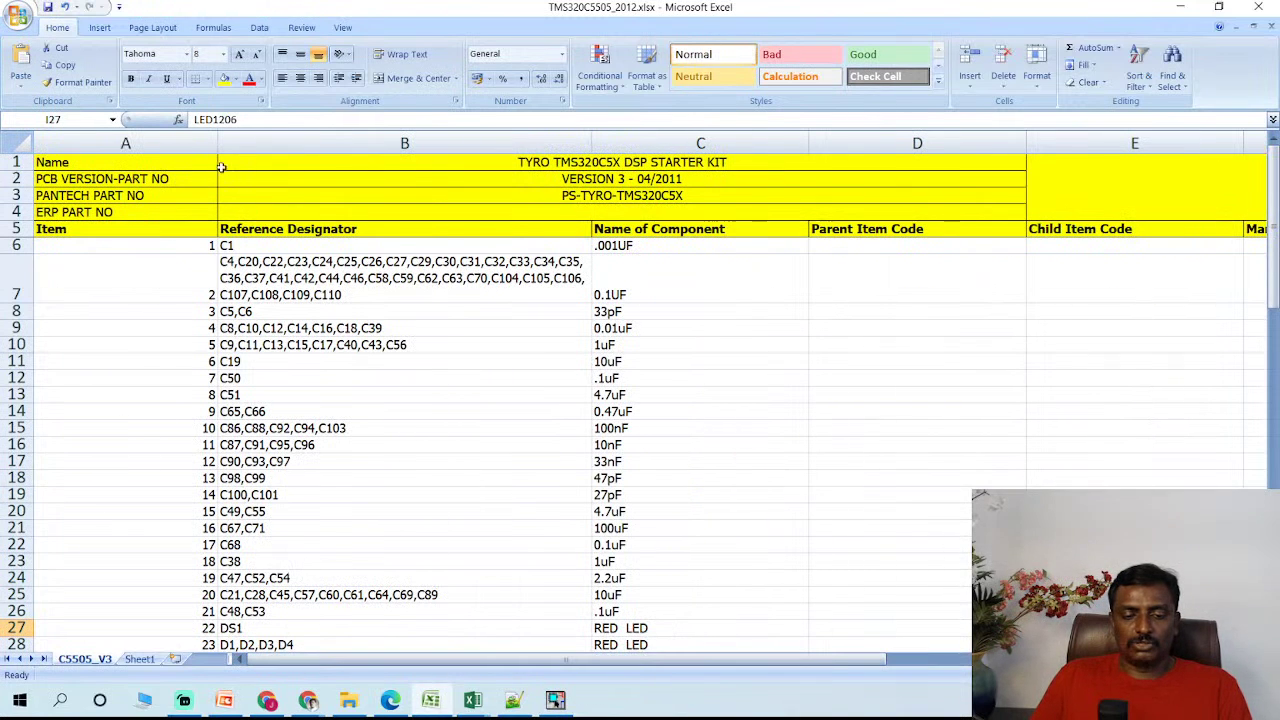
left_click_drag(215, 143, 136, 143)
left_click(100, 246)
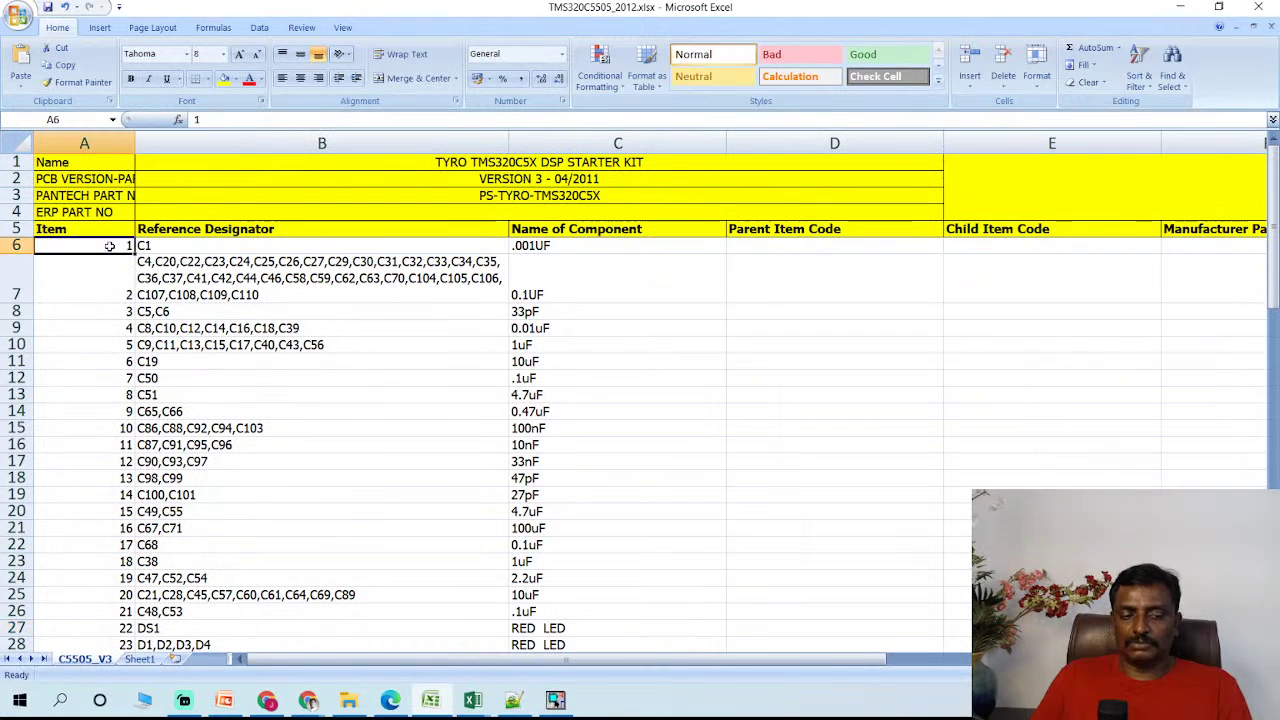
- Look over the reference designator, component name and soldering points columns, check the formula in K7 and minimise the workbook
left_click(251, 140)
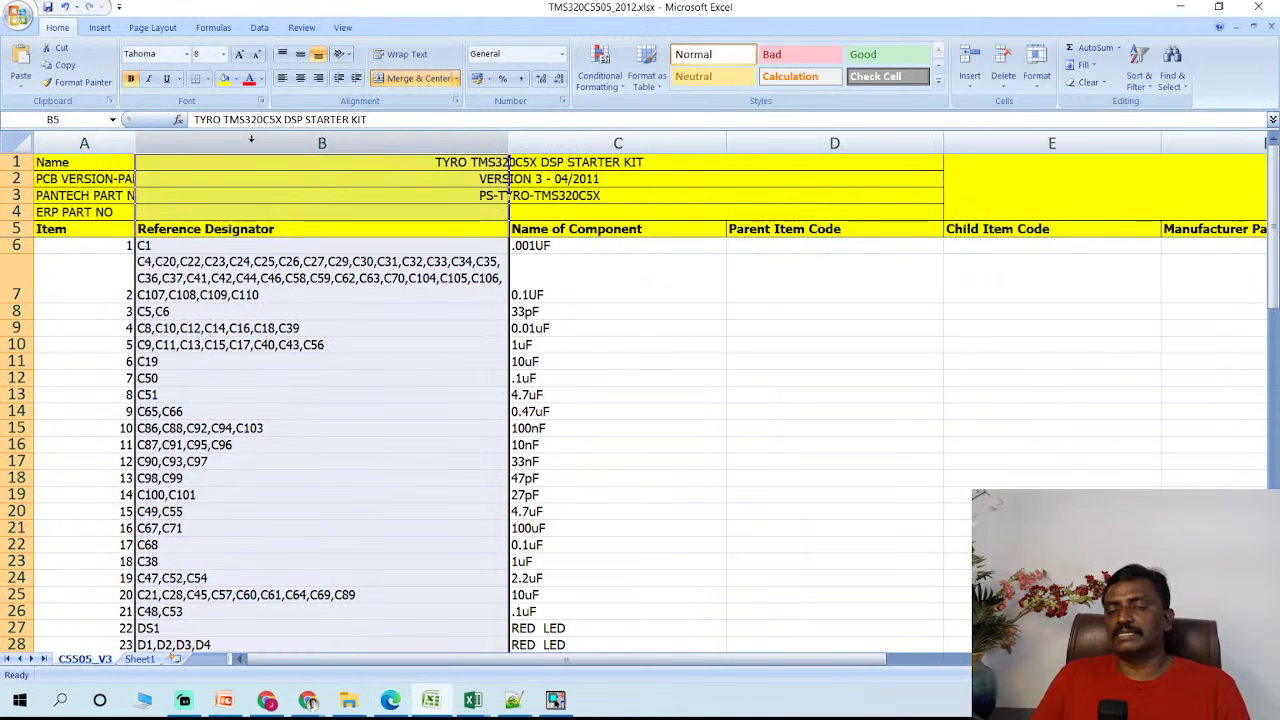
left_click(560, 120)
left_click(600, 143)
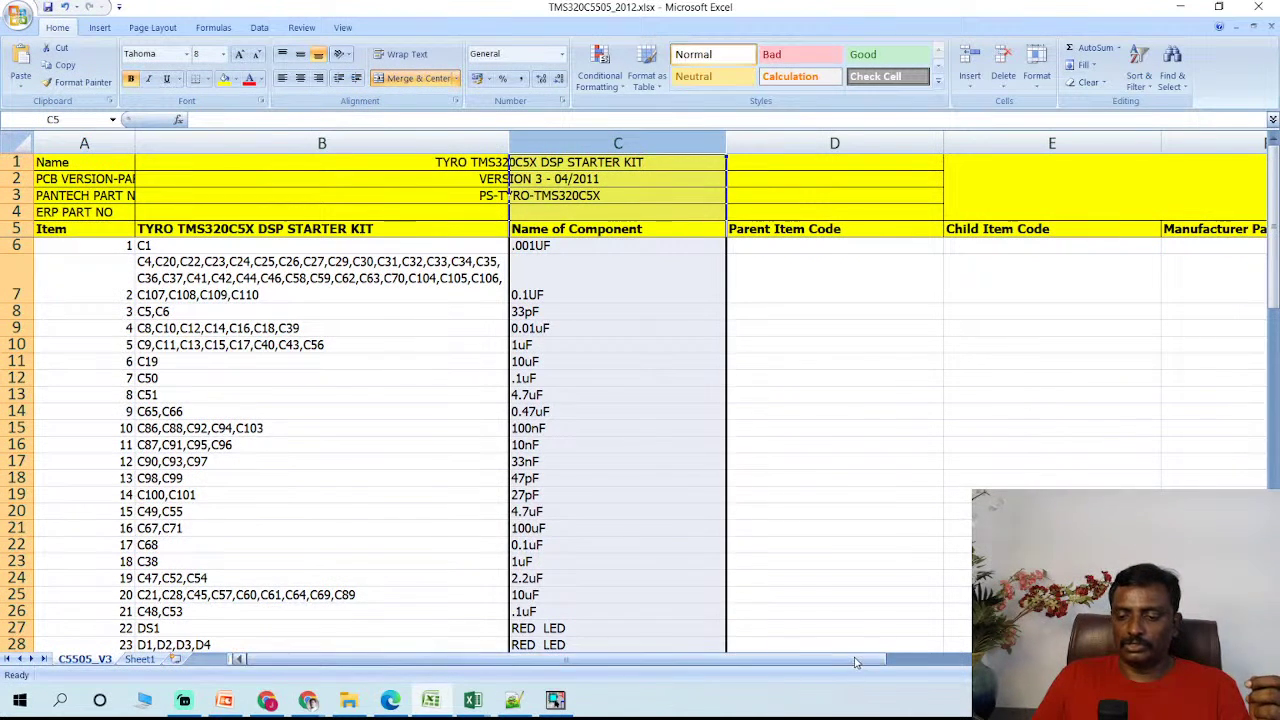
left_click_drag(880, 660, 1060, 670)
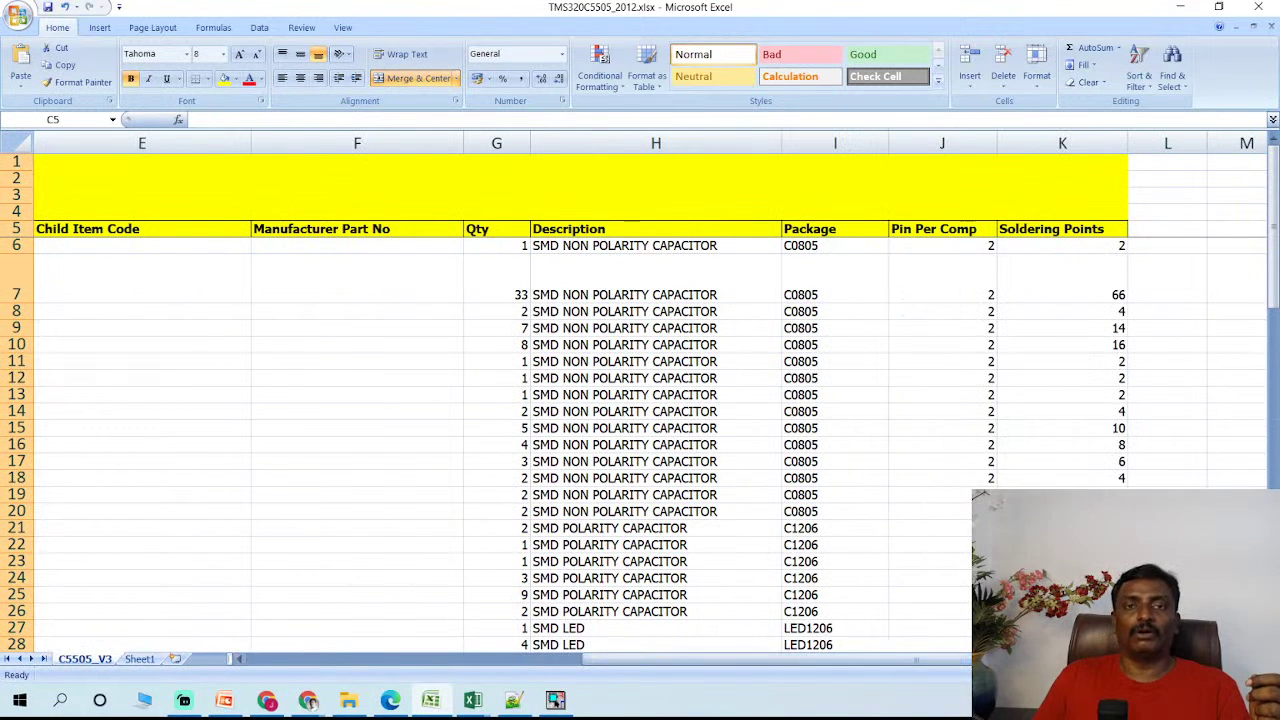
left_click(1088, 271)
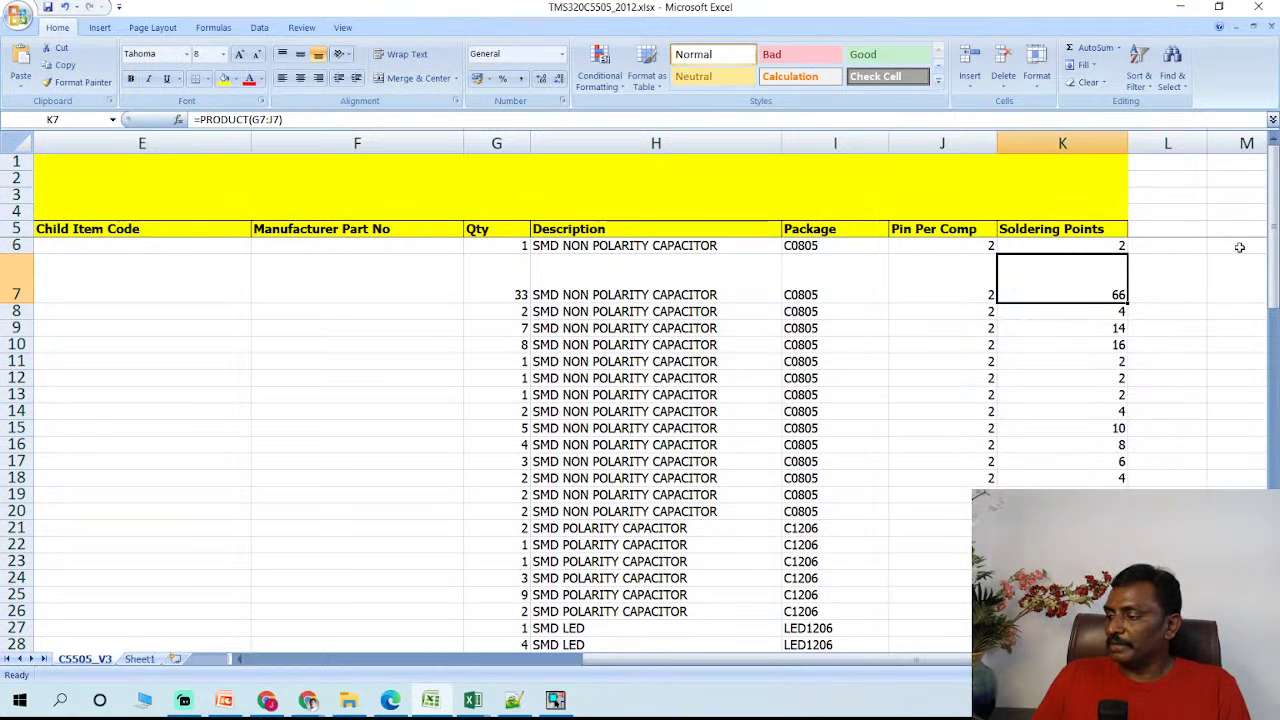
left_click(1180, 7)
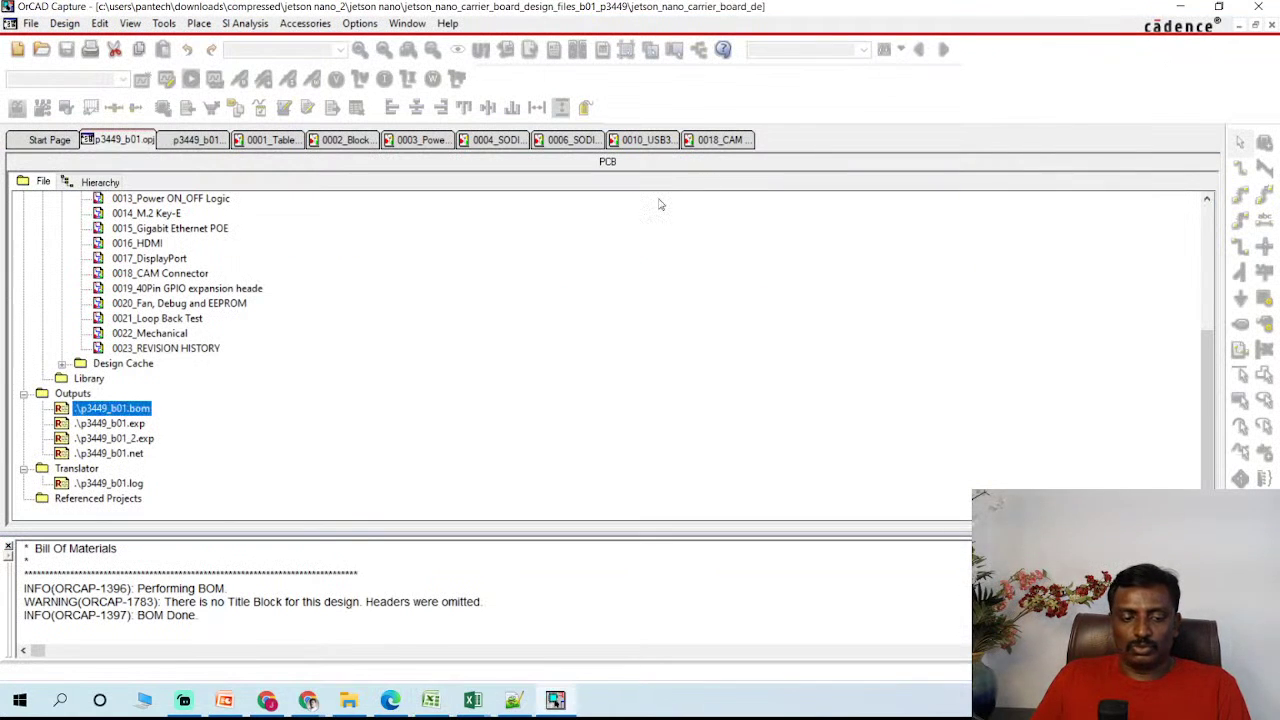
- Switch to Day1.pptx in PowerPoint, present the Bill of materials slide, advance to the Reference Designator slide and end the show
left_click(224, 700)
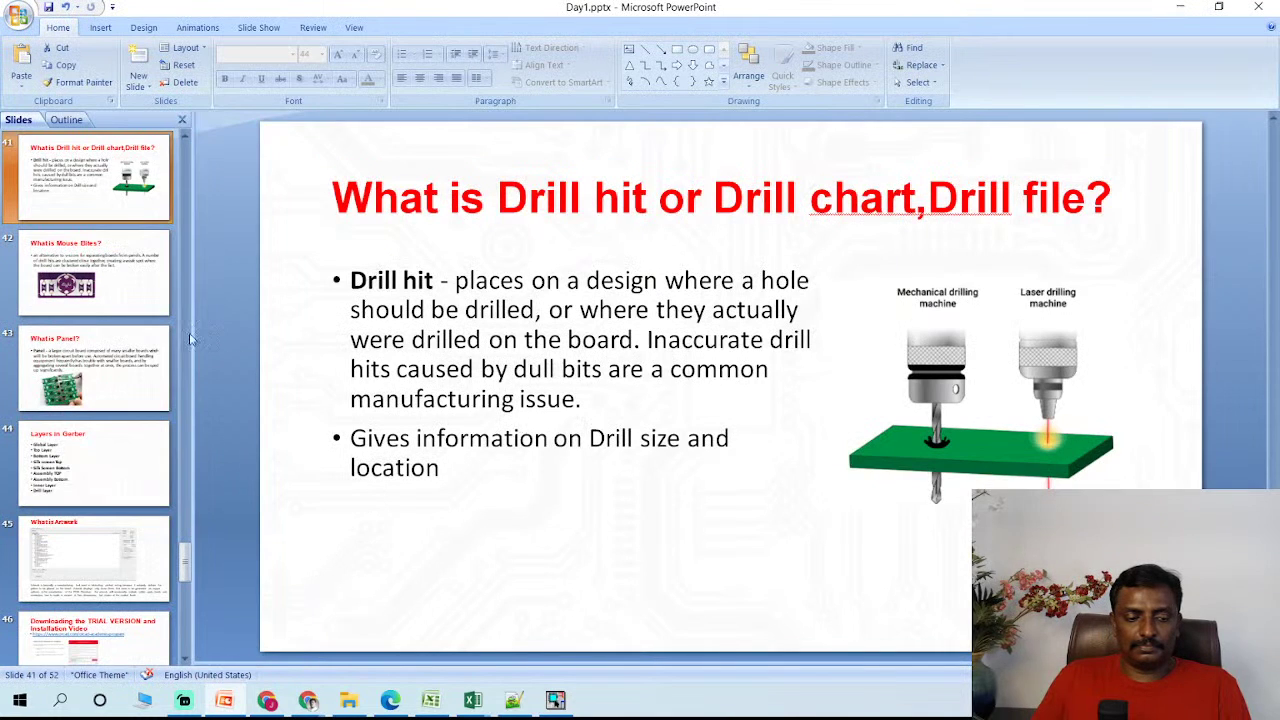
scroll(127, 220, "up", 2)
left_click(117, 194)
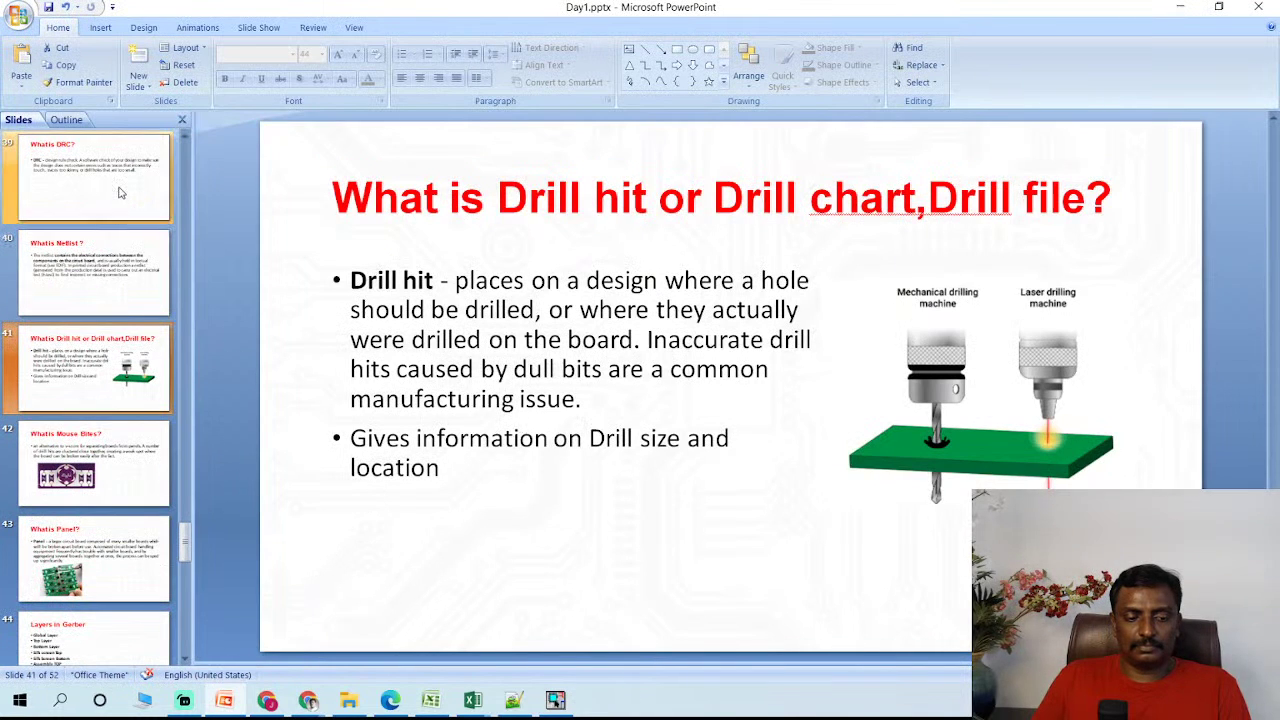
scroll(120, 193, "up", 2)
left_click(119, 197)
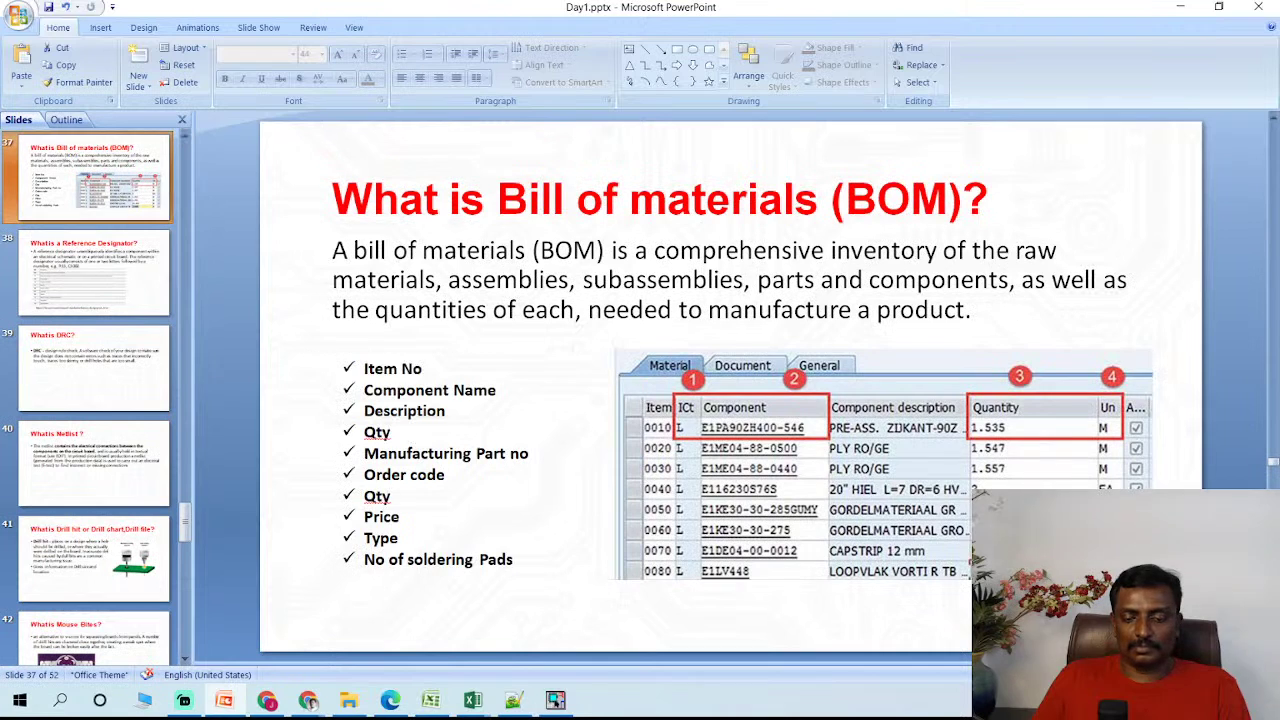
key("shift+F5")
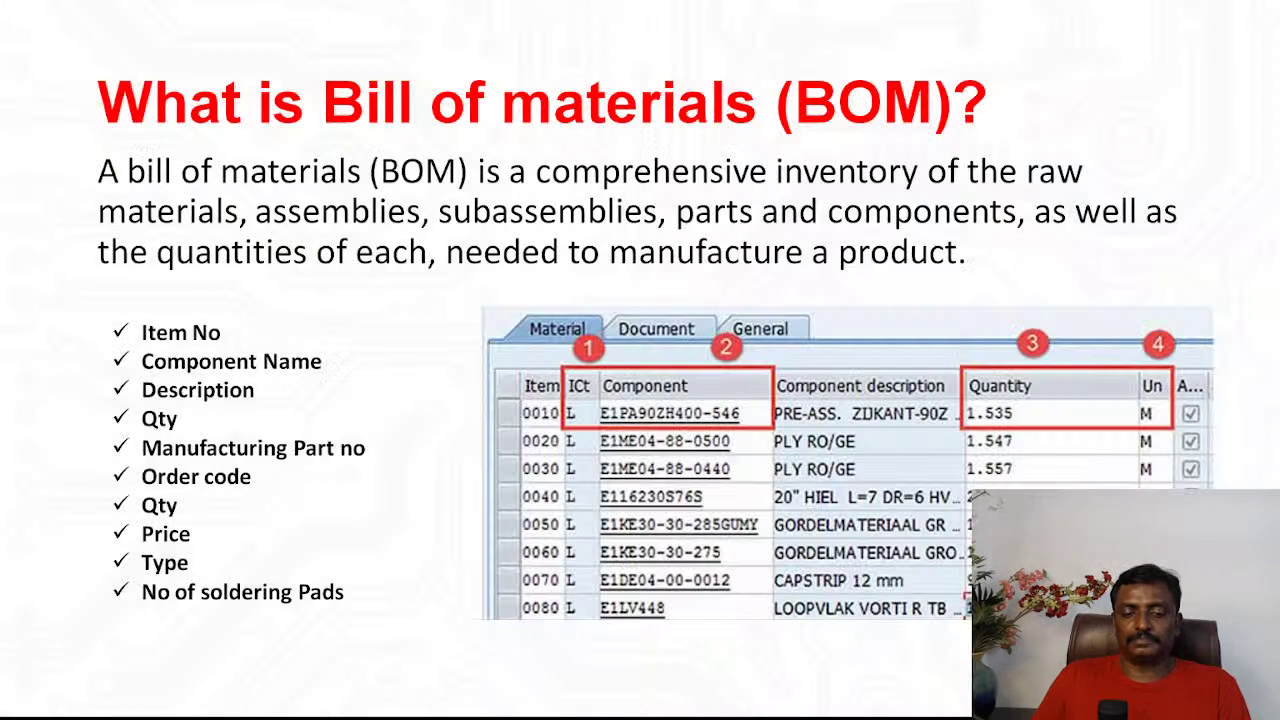
key("Right")
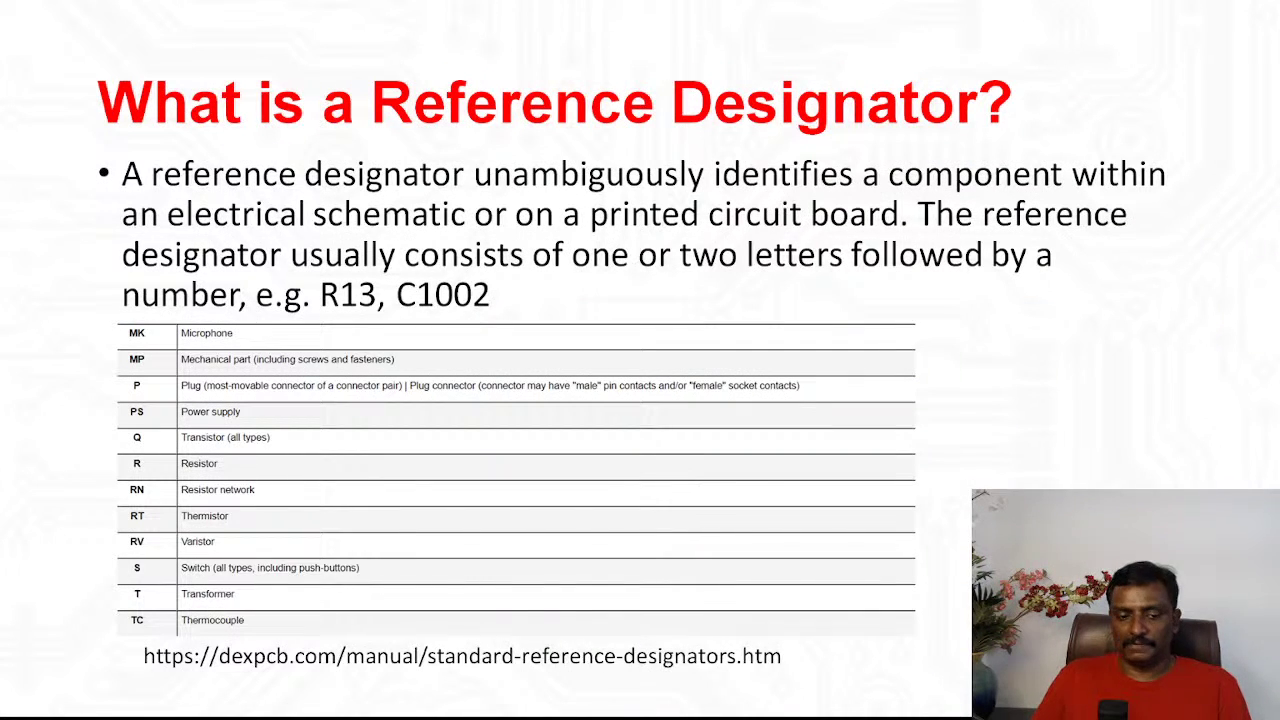
key("Escape")
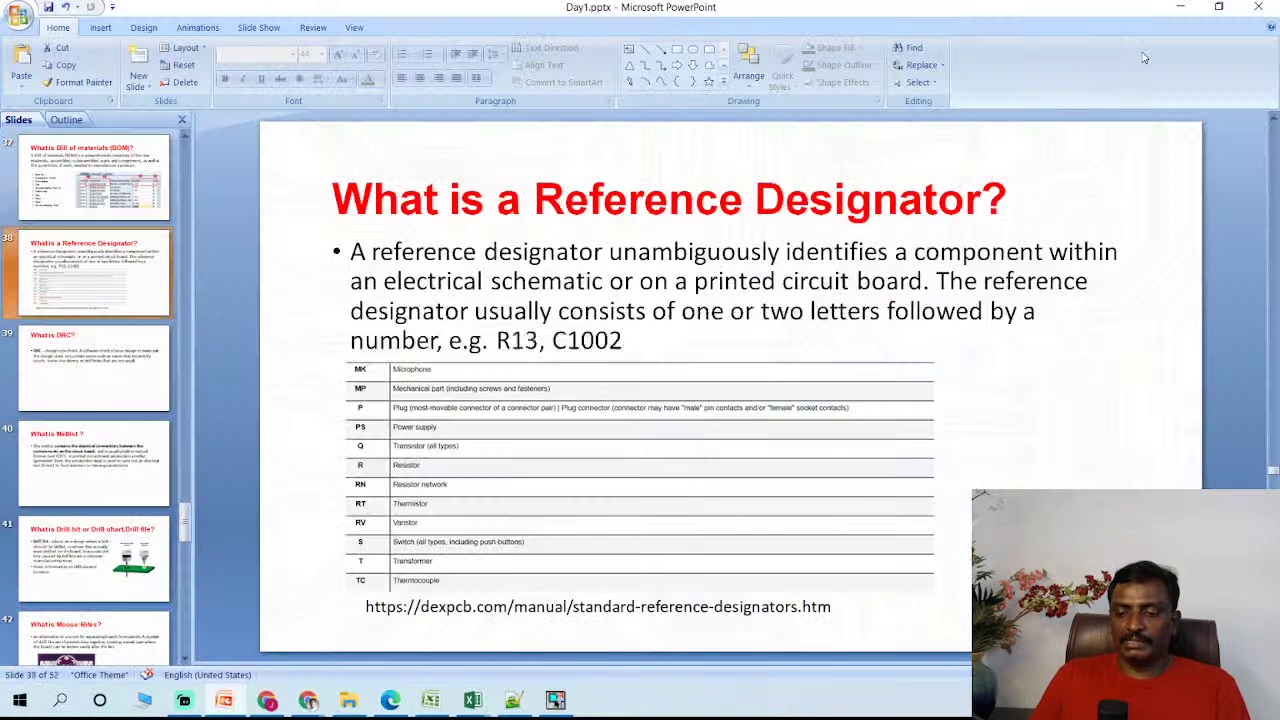
- Switch to the Google Images window in Chrome and search for "pcb board"
mouse_move(311, 703)
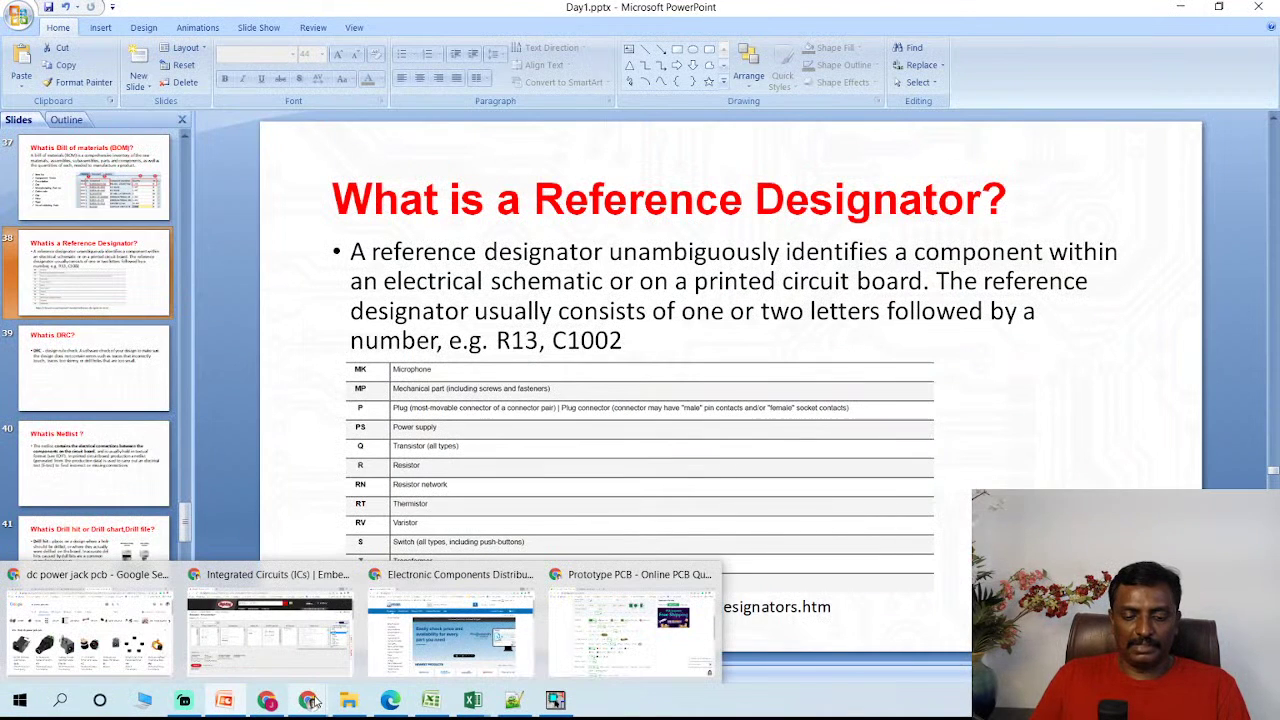
left_click(90, 620)
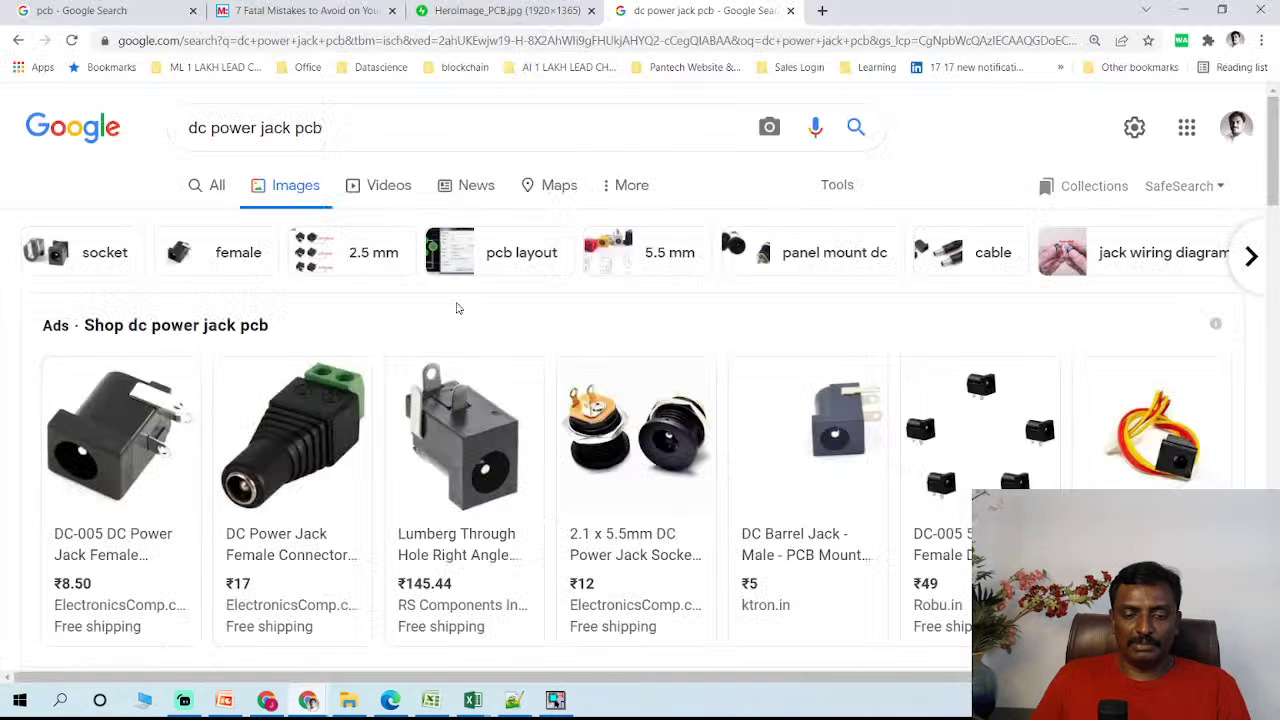
triple_click(424, 130)
type("pcb")
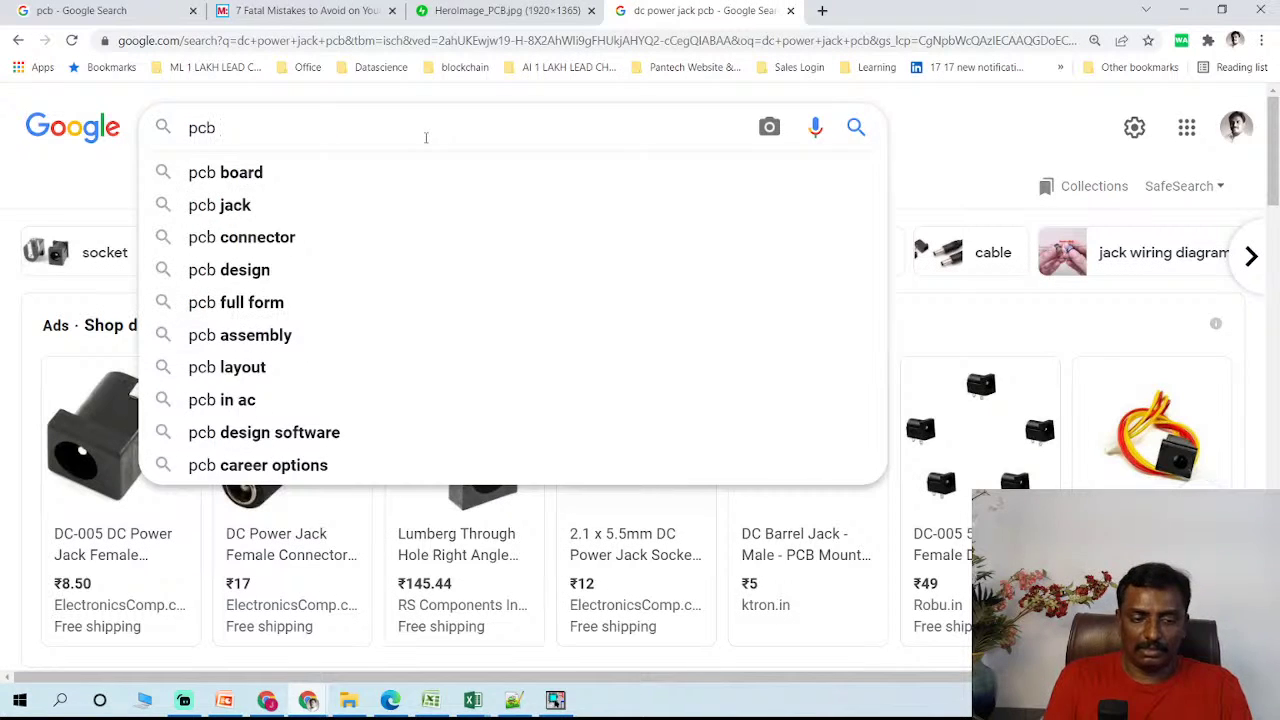
key("Down")
key("Return")
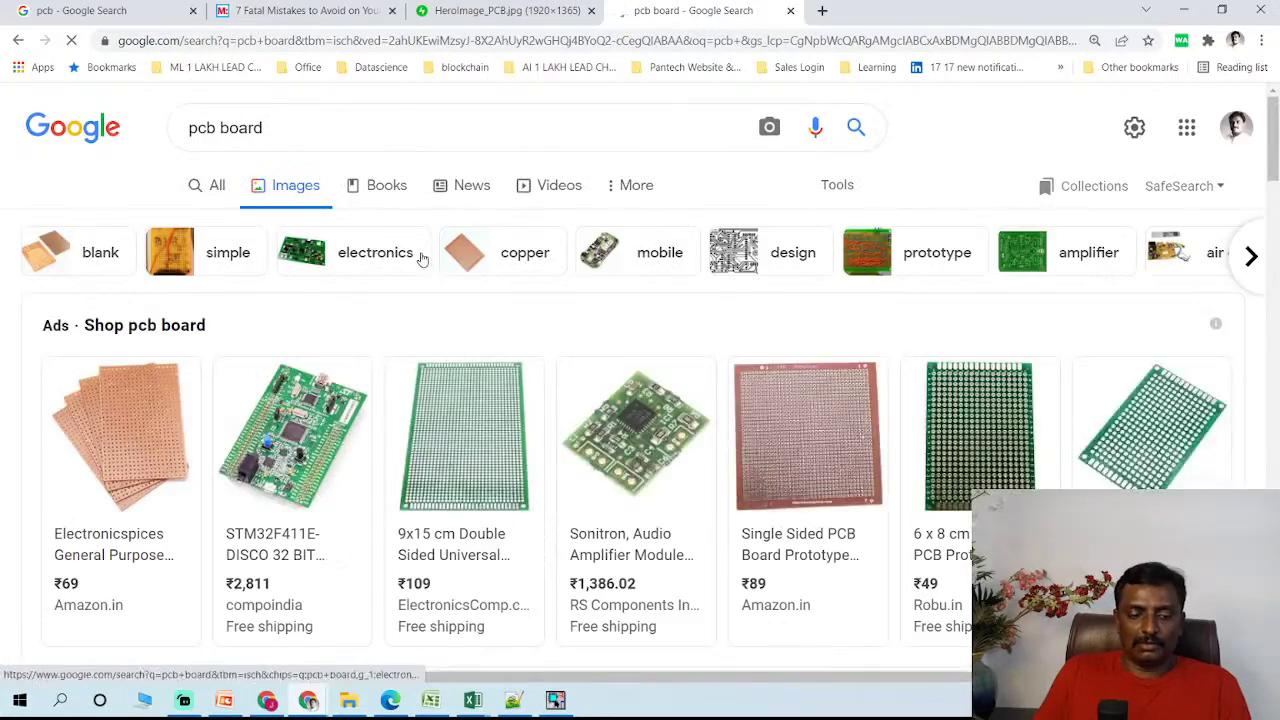
- Browse the image results for a detailed board photo and preview the Printed Circuit Board Surface Finishes image
scroll(430, 260, "down", 10)
scroll(474, 332, "down", 5)
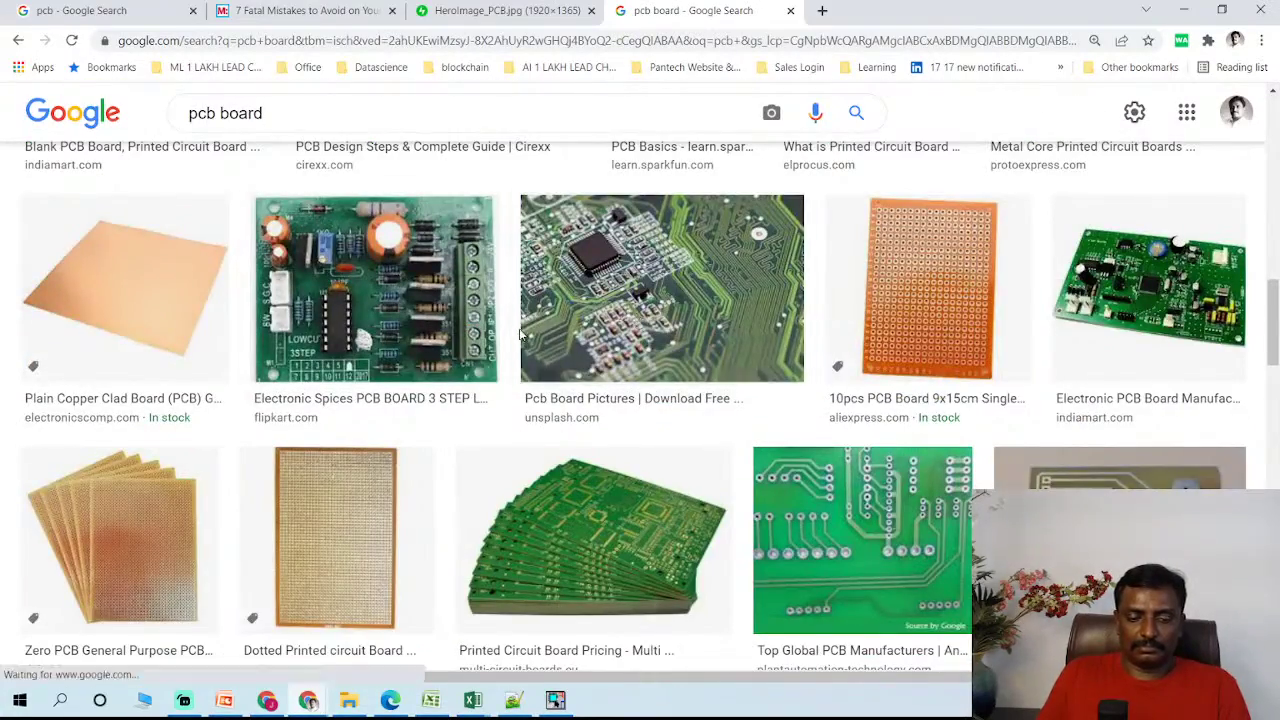
scroll(608, 346, "down", 3)
scroll(610, 347, "down", 4)
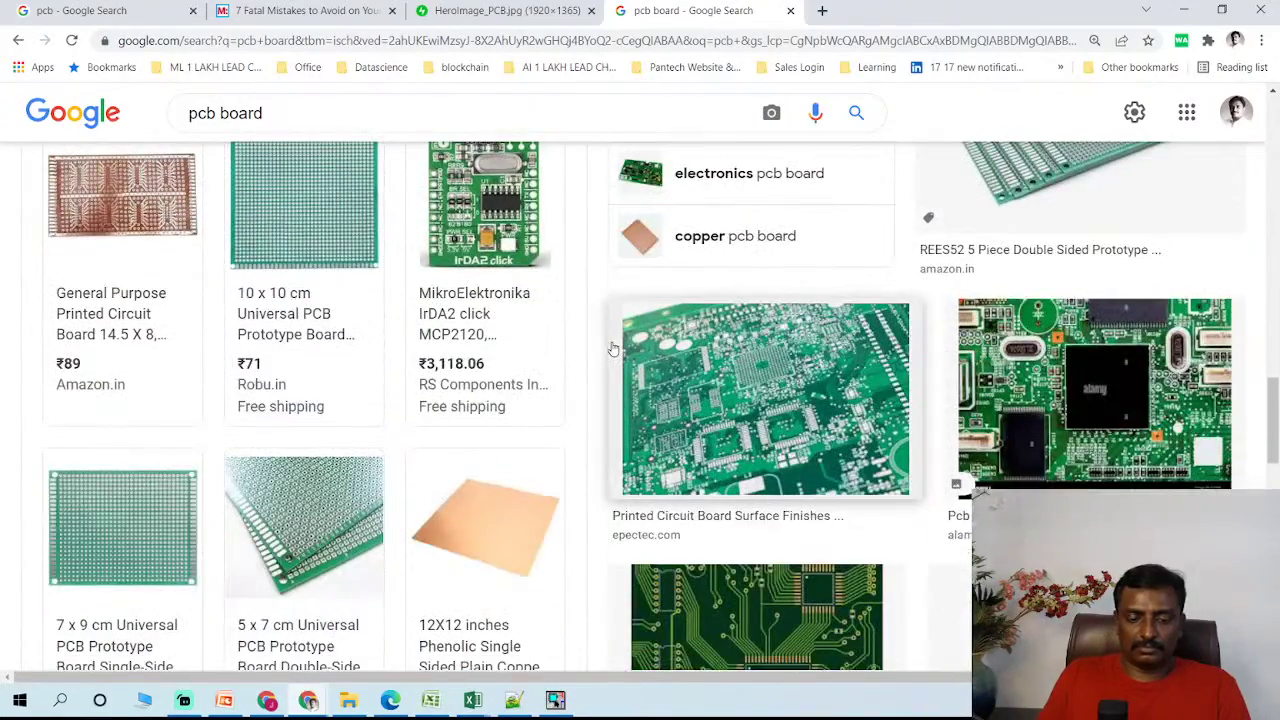
scroll(818, 420, "down", 5)
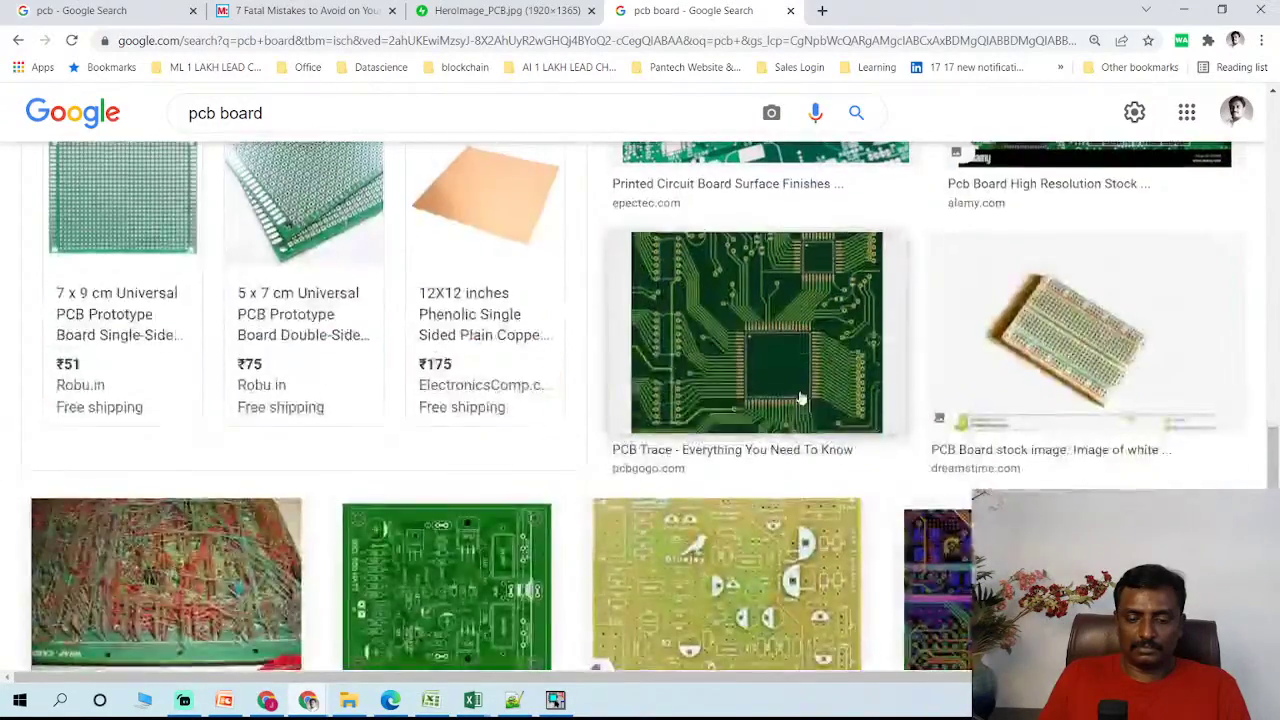
scroll(795, 296, "up", 3)
left_click(795, 296)
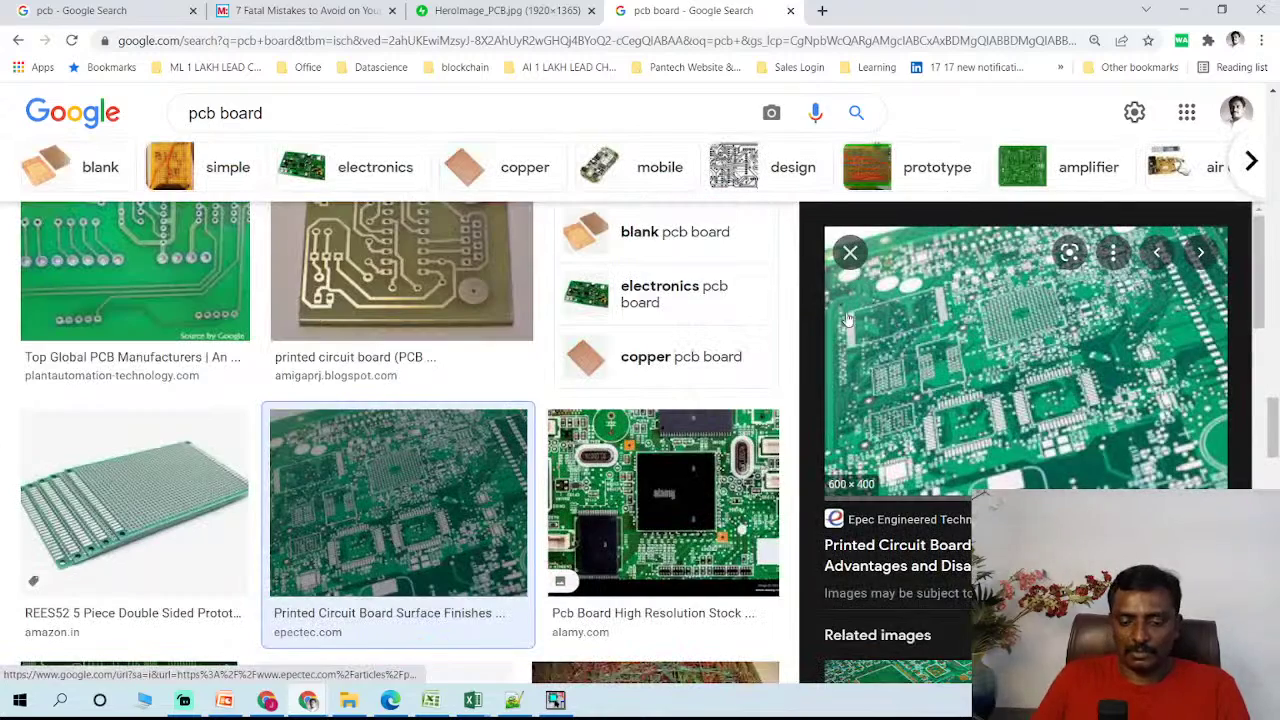
- Preview the related 7 Fatal Mistakes board image, followed by the GGG Circuits PCB design image
scroll(995, 397, "down", 3)
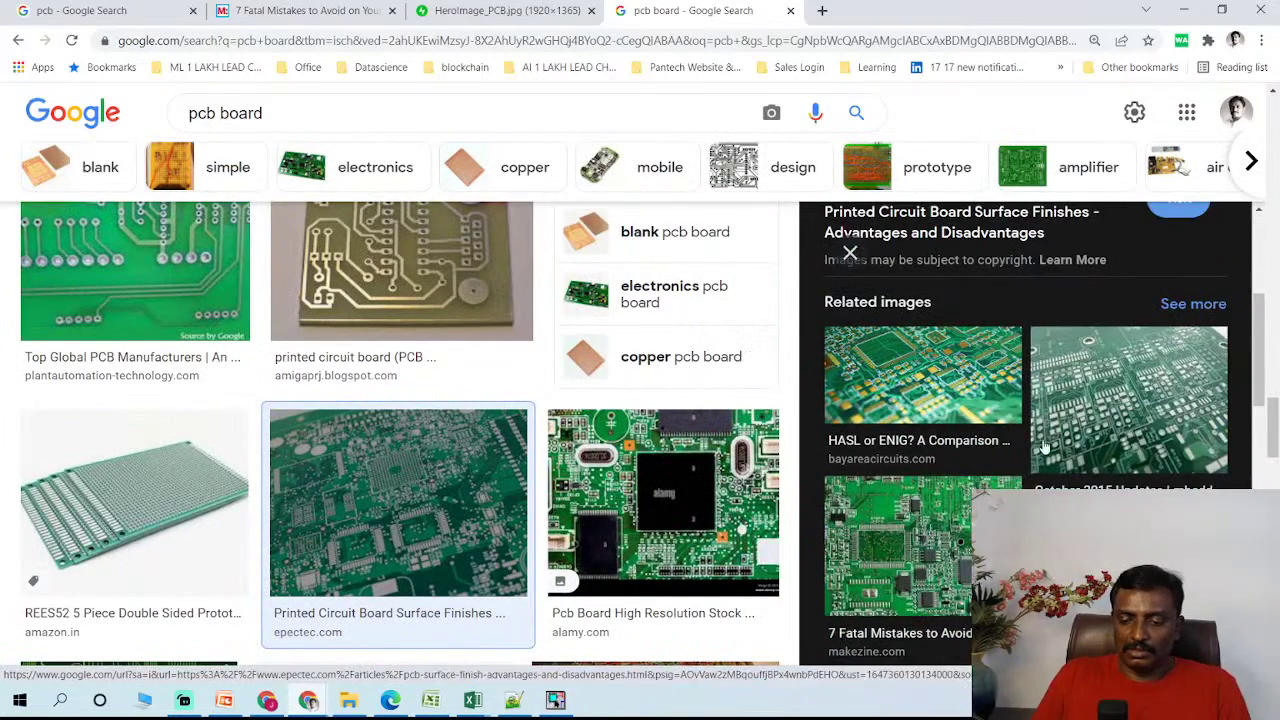
left_click(960, 572)
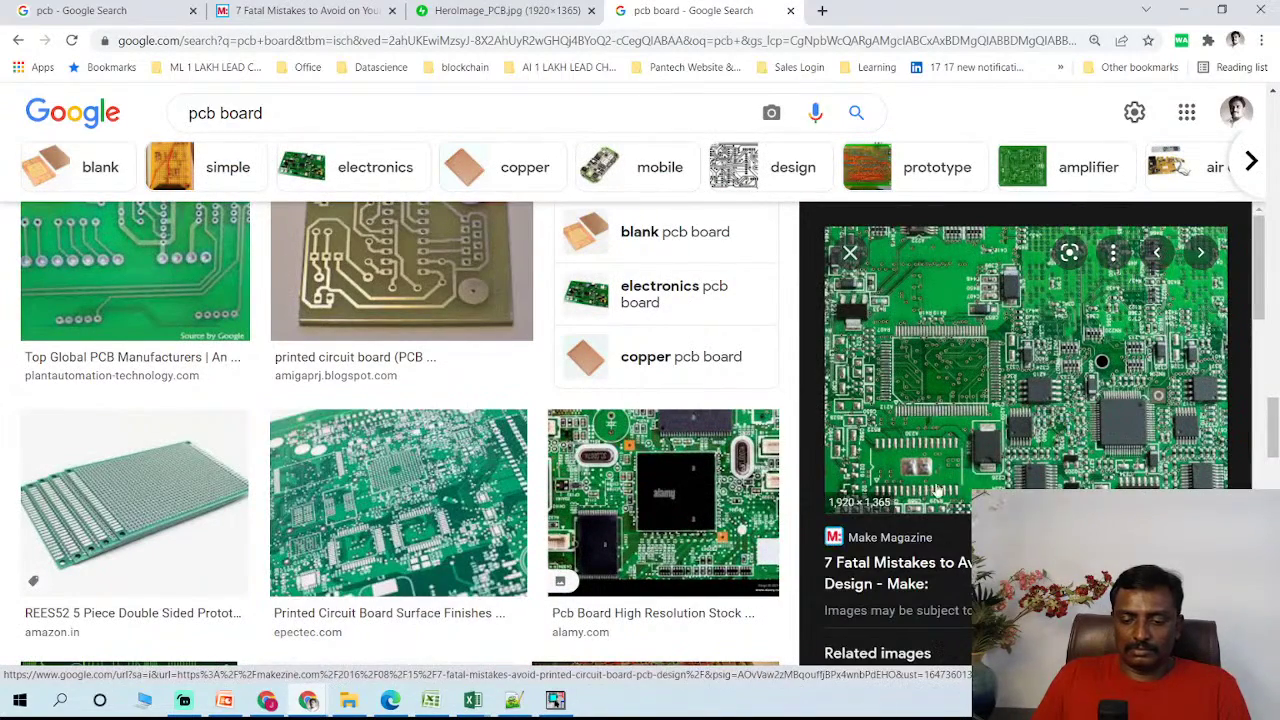
scroll(1015, 483, "down", 3)
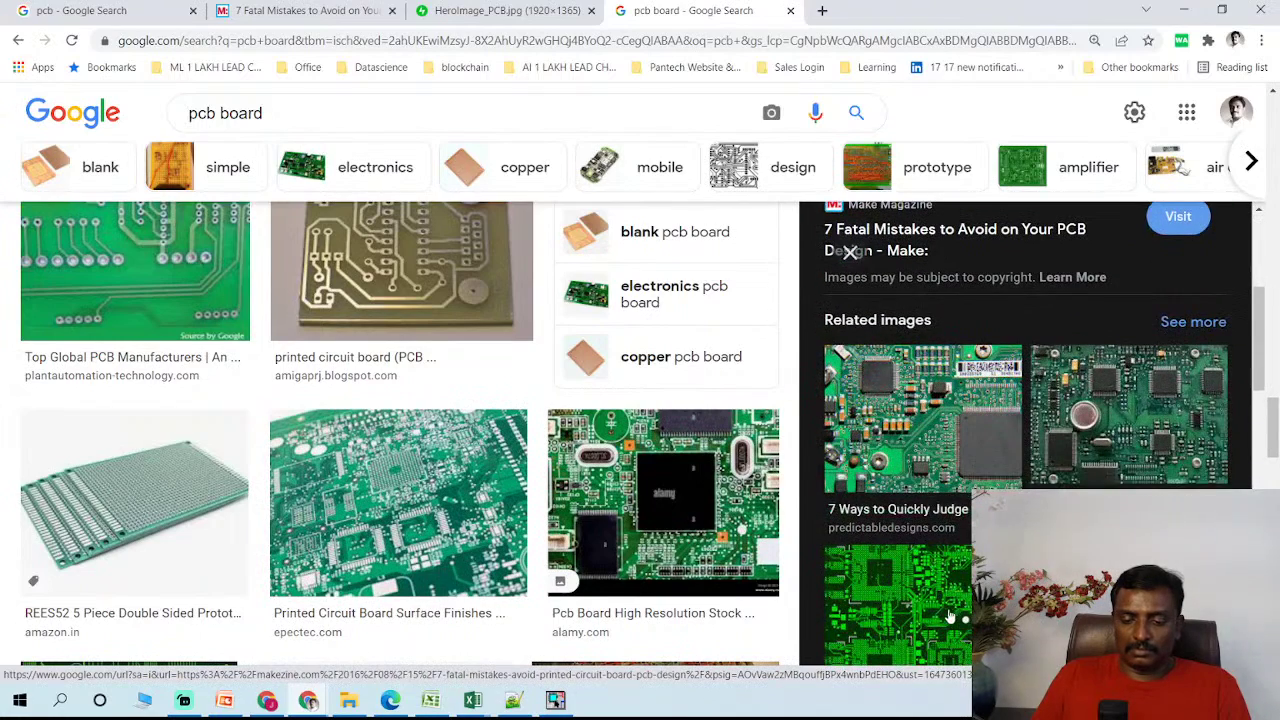
key("Right")
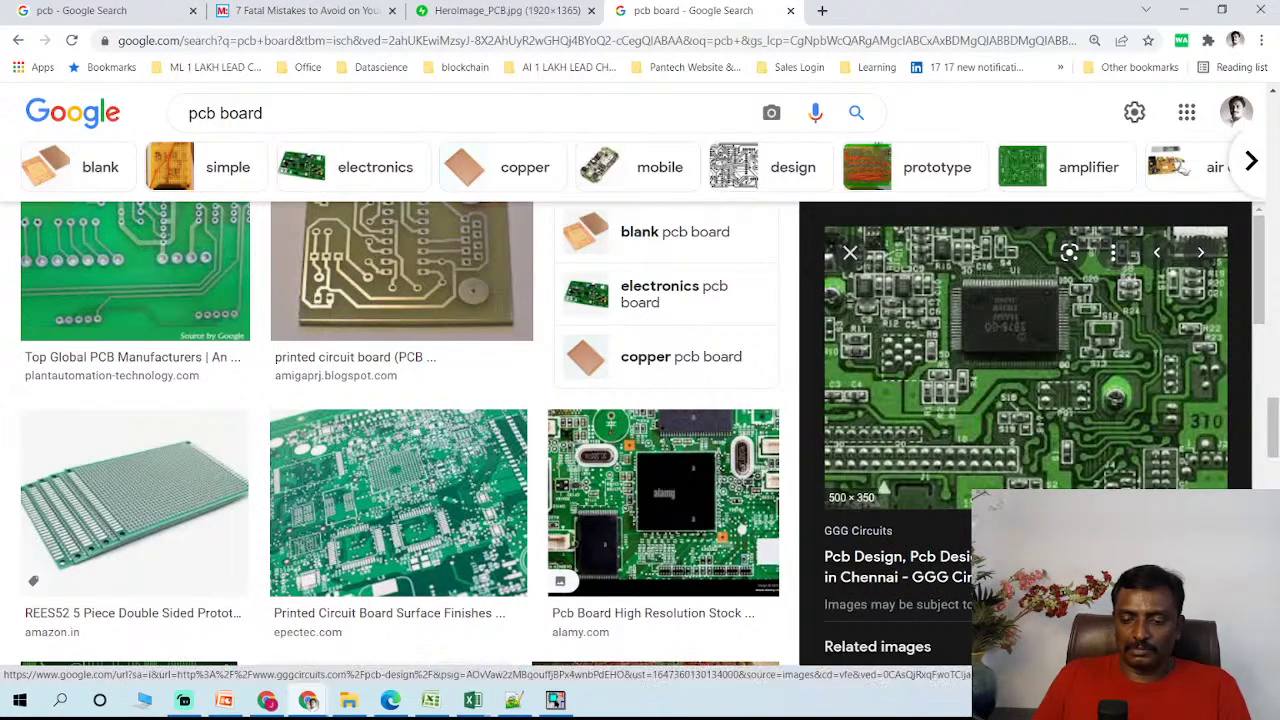
- Open the GGG Circuits image in its own tab, examine its component designators enlarged, and bring up HeroImage_PCB.jpg
right_click(961, 347)
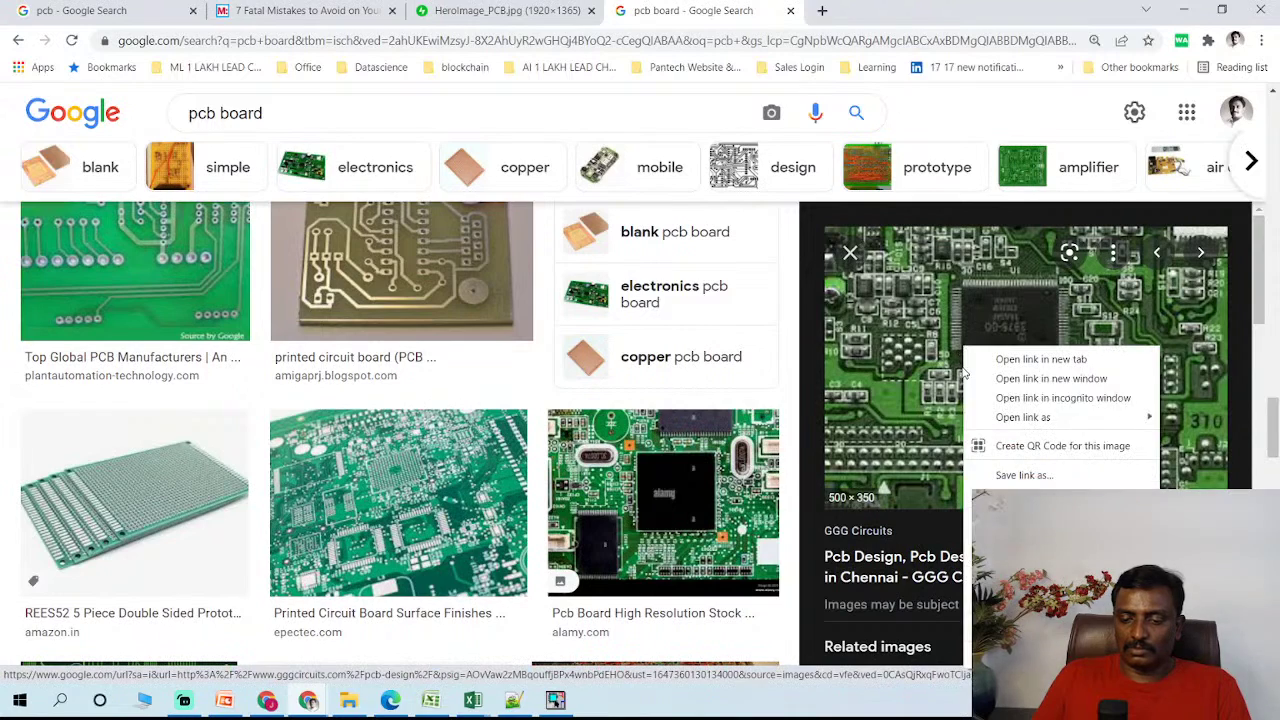
left_click(1030, 523)
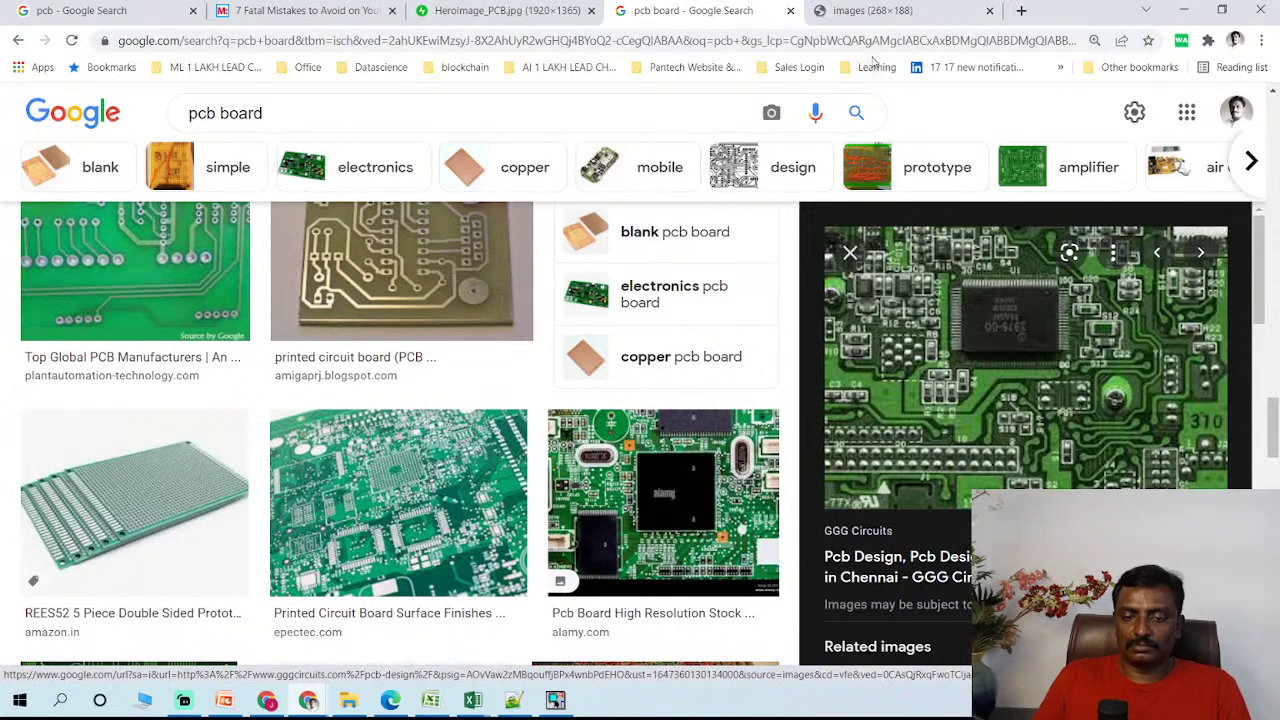
left_click(877, 12)
scroll(590, 393, "up", 4, "ctrl")
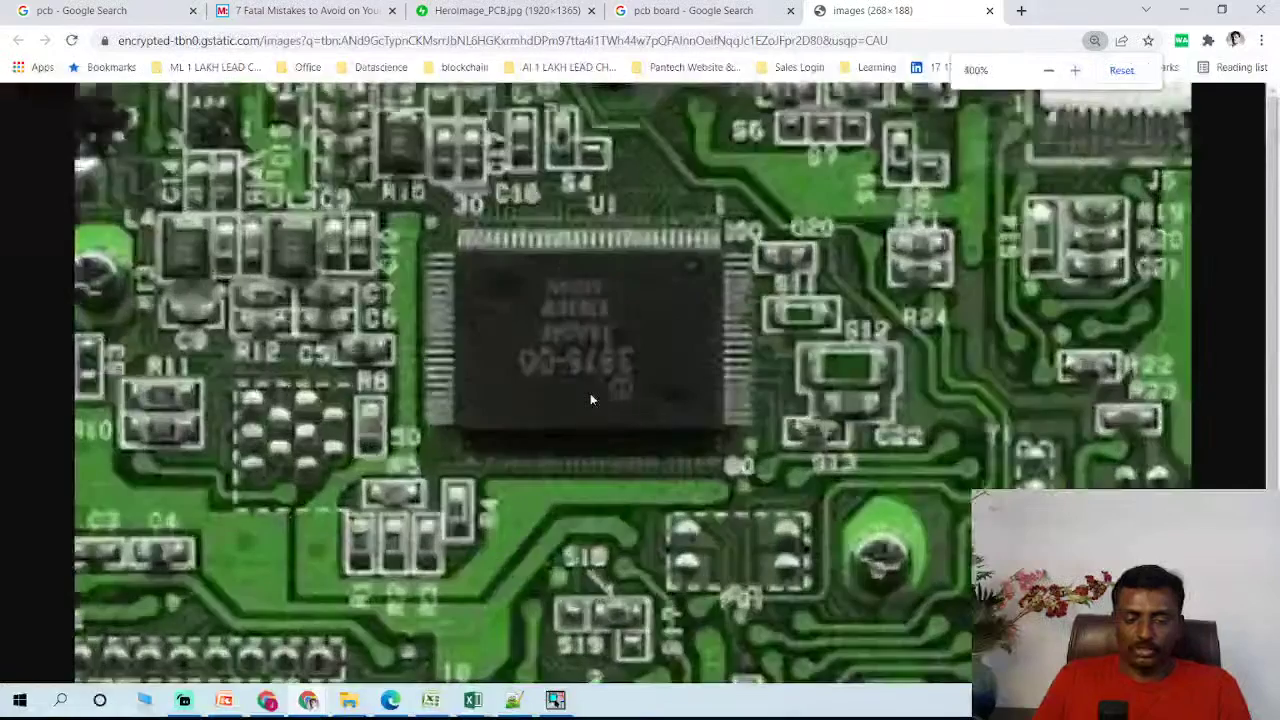
scroll(590, 393, "down", 2)
scroll(571, 403, "down", 1, "ctrl")
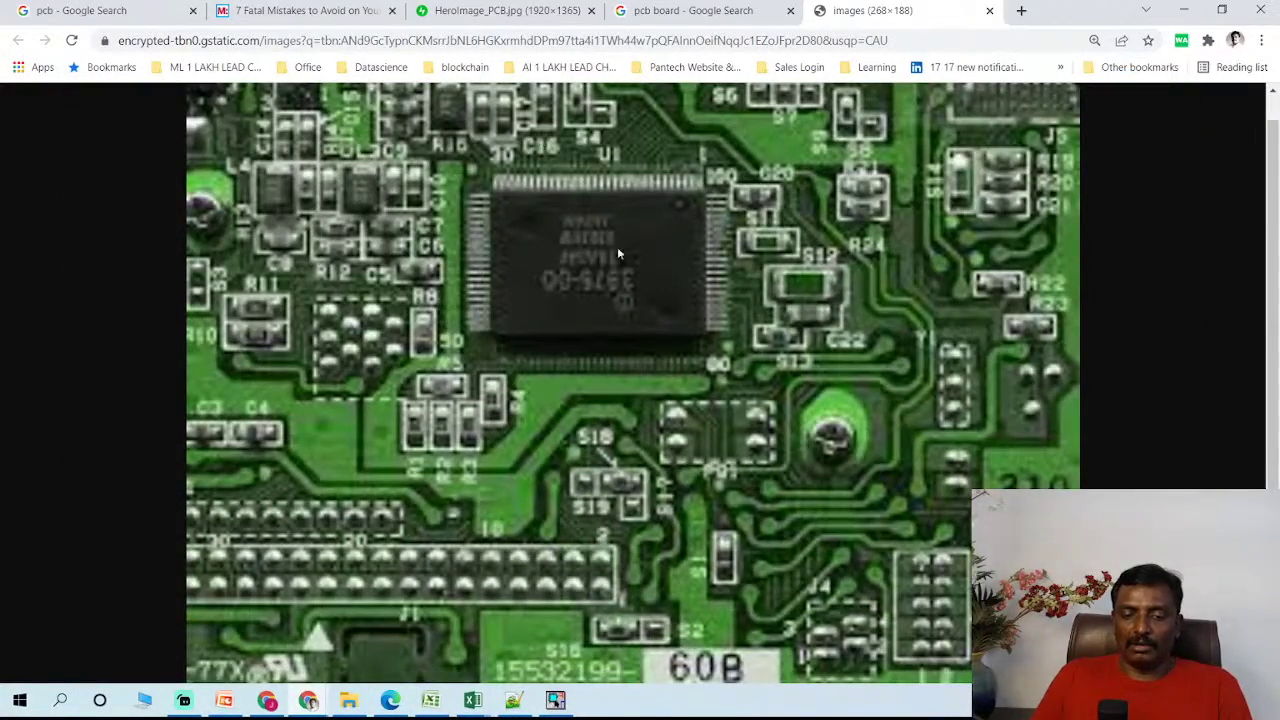
left_click(510, 12)
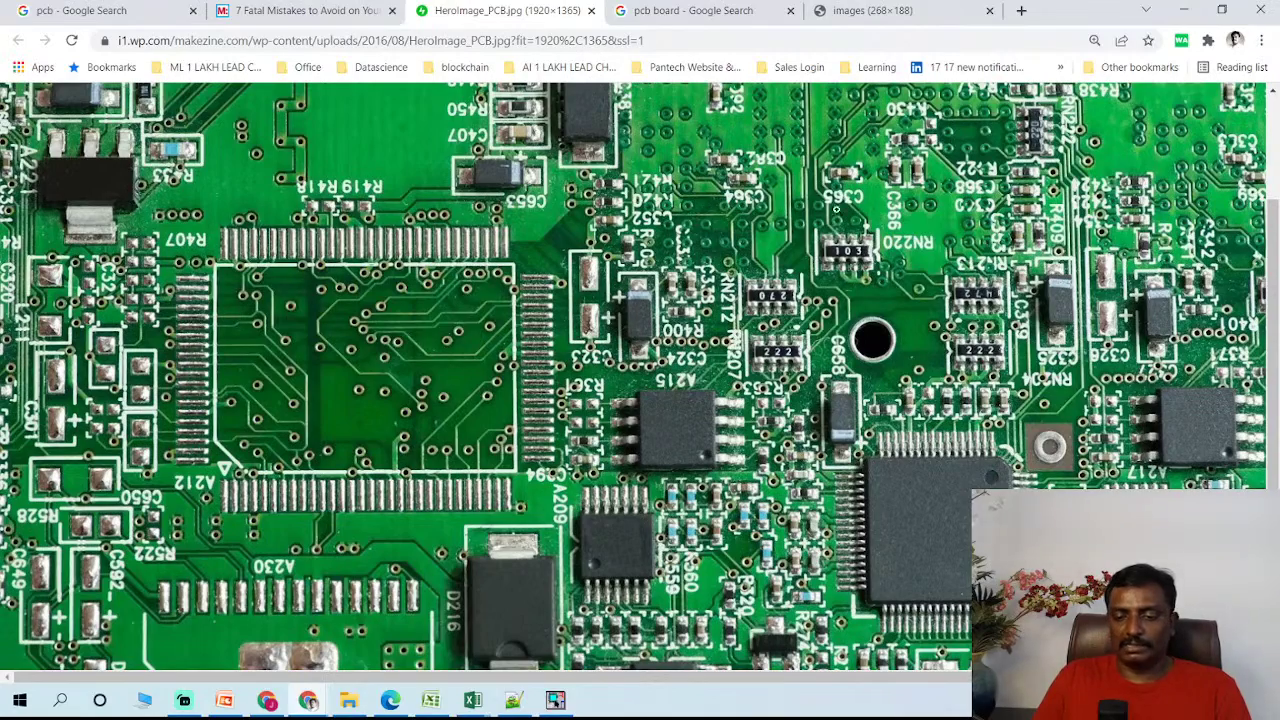
- Return to the TMS320C5505_2012 workbook in Excel and review the component references and names down to the resistor rows
left_click(431, 700)
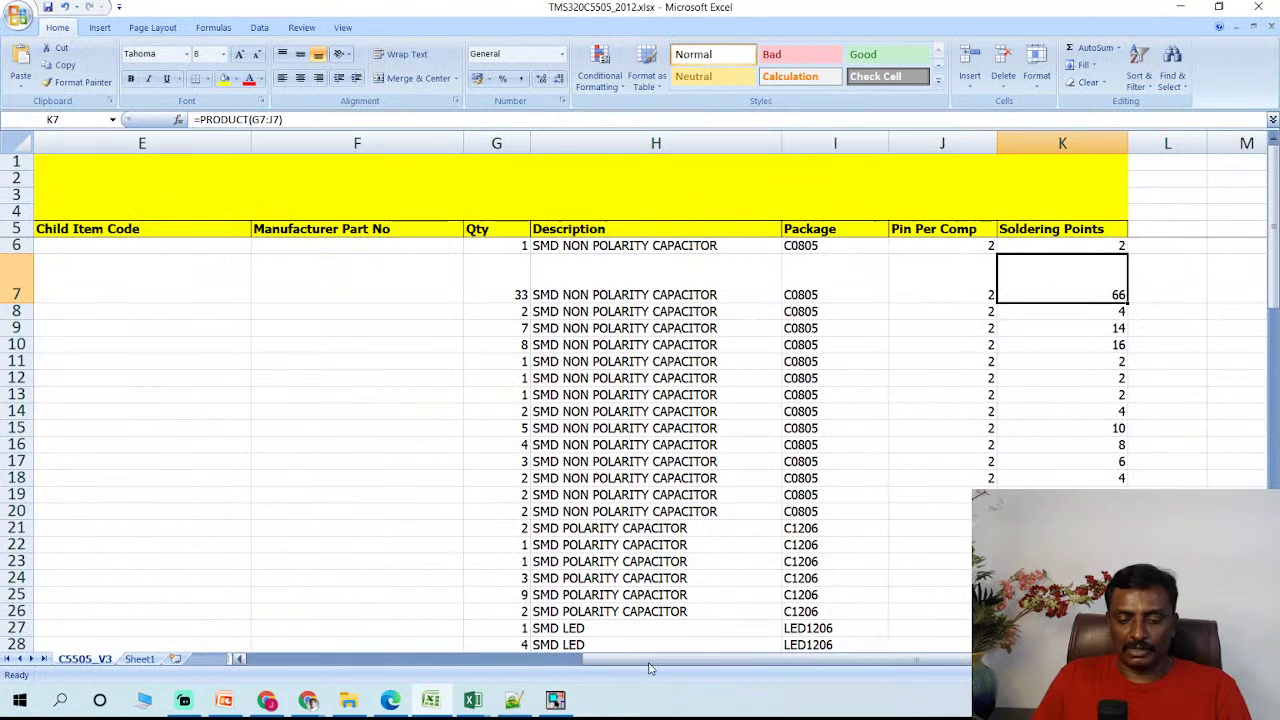
left_click_drag(649, 668, 390, 648)
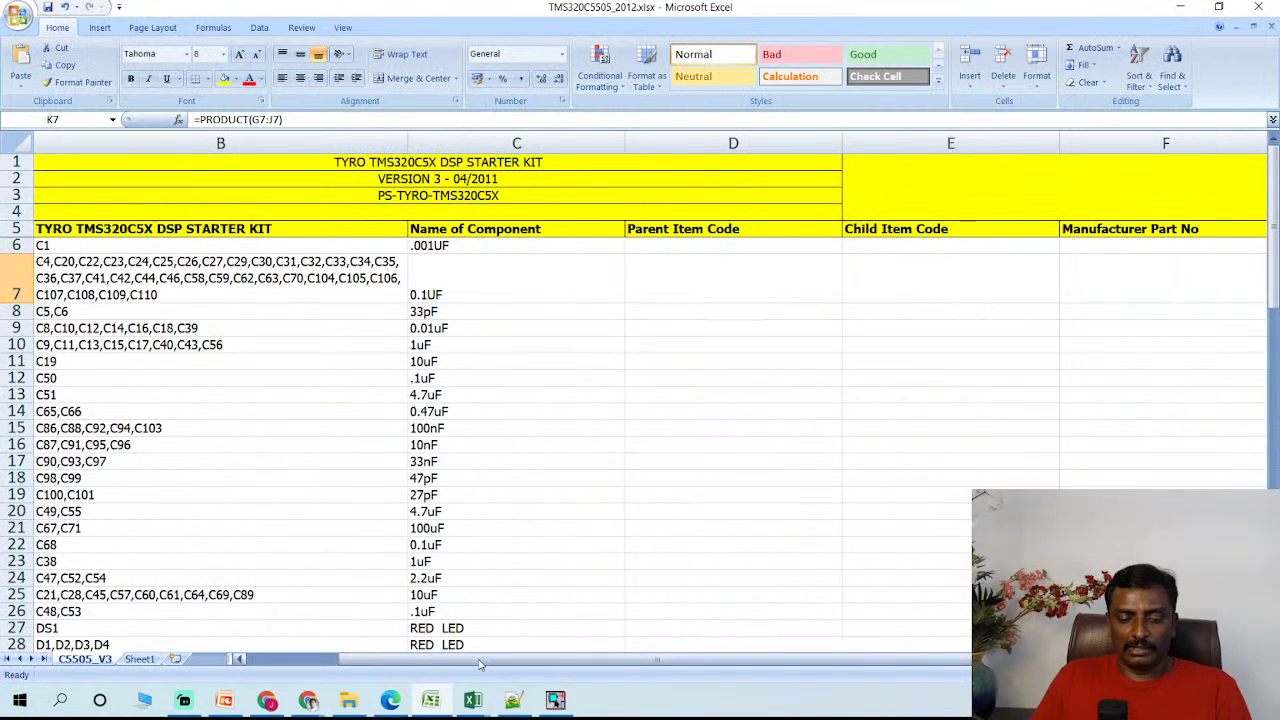
left_click_drag(480, 665, 390, 665)
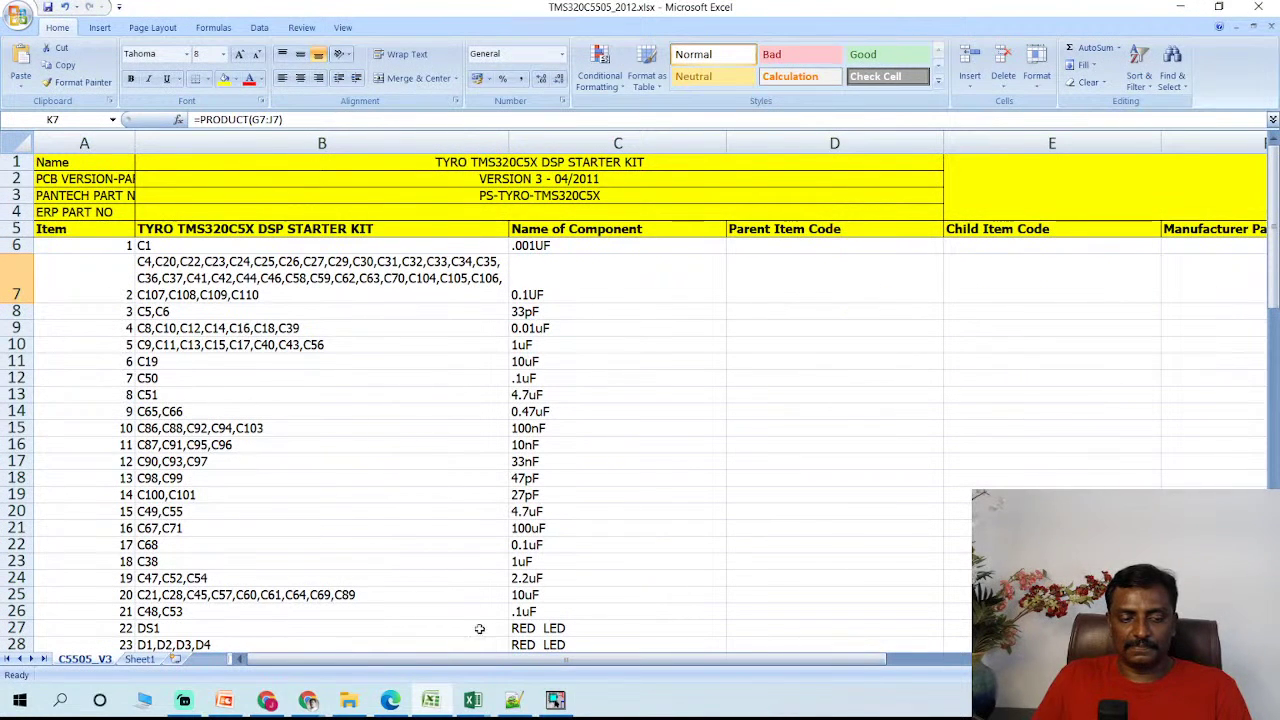
scroll(458, 543, "down", 3)
scroll(458, 543, "up", 2)
scroll(458, 543, "down", 5)
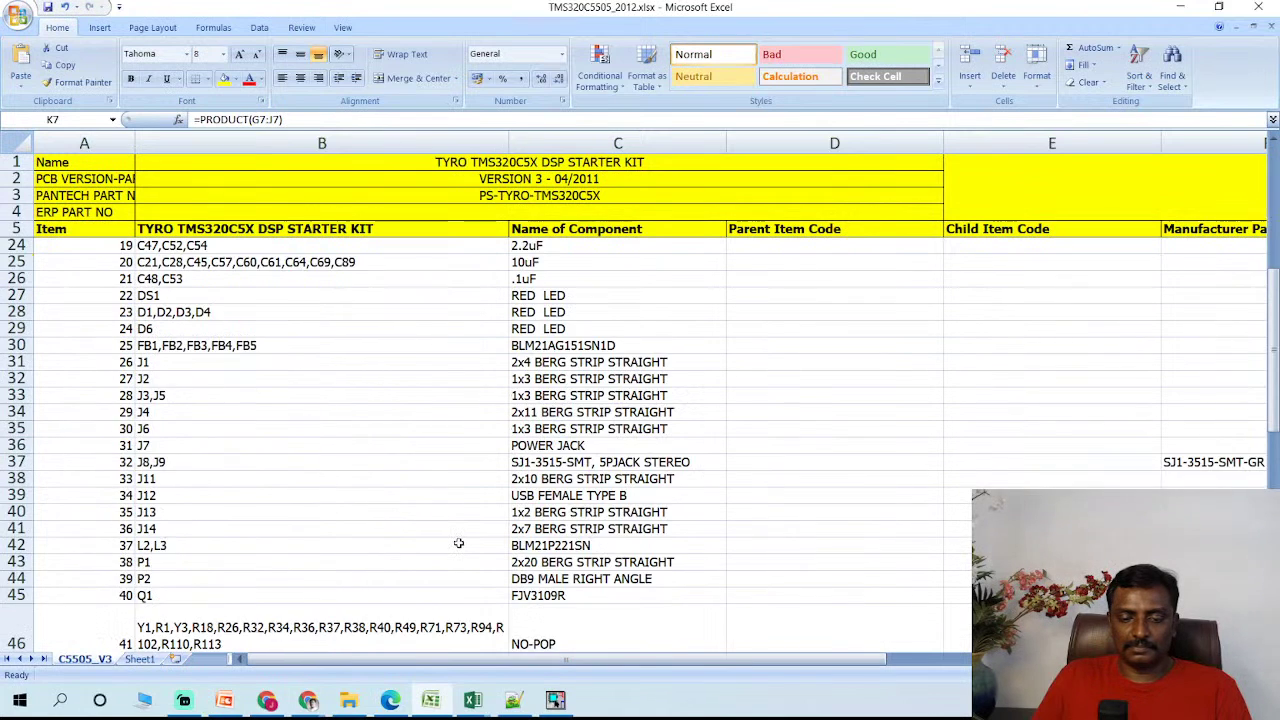
scroll(458, 543, "down", 3)
- Examine the J12 and NO-POP entries and row 47's 10K resistor designators, and return to the board photo in Chrome
left_click(298, 347)
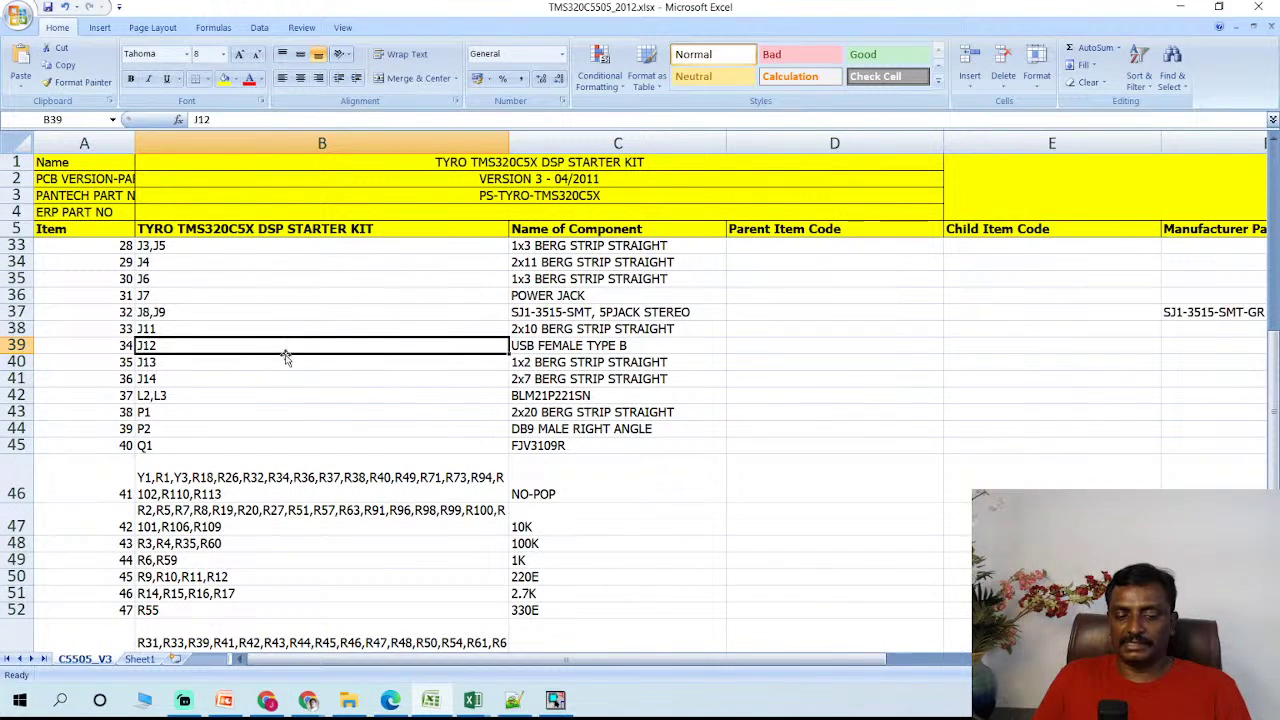
left_click(198, 494)
left_click(147, 510)
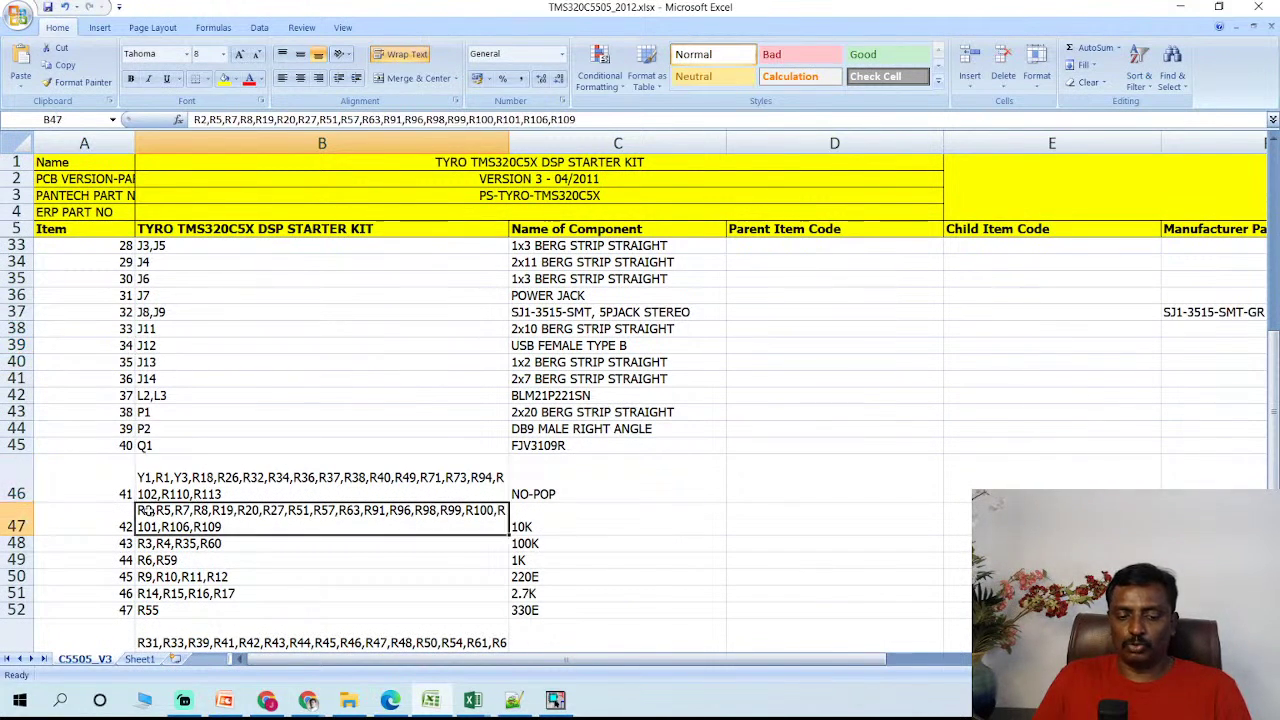
left_click(538, 527)
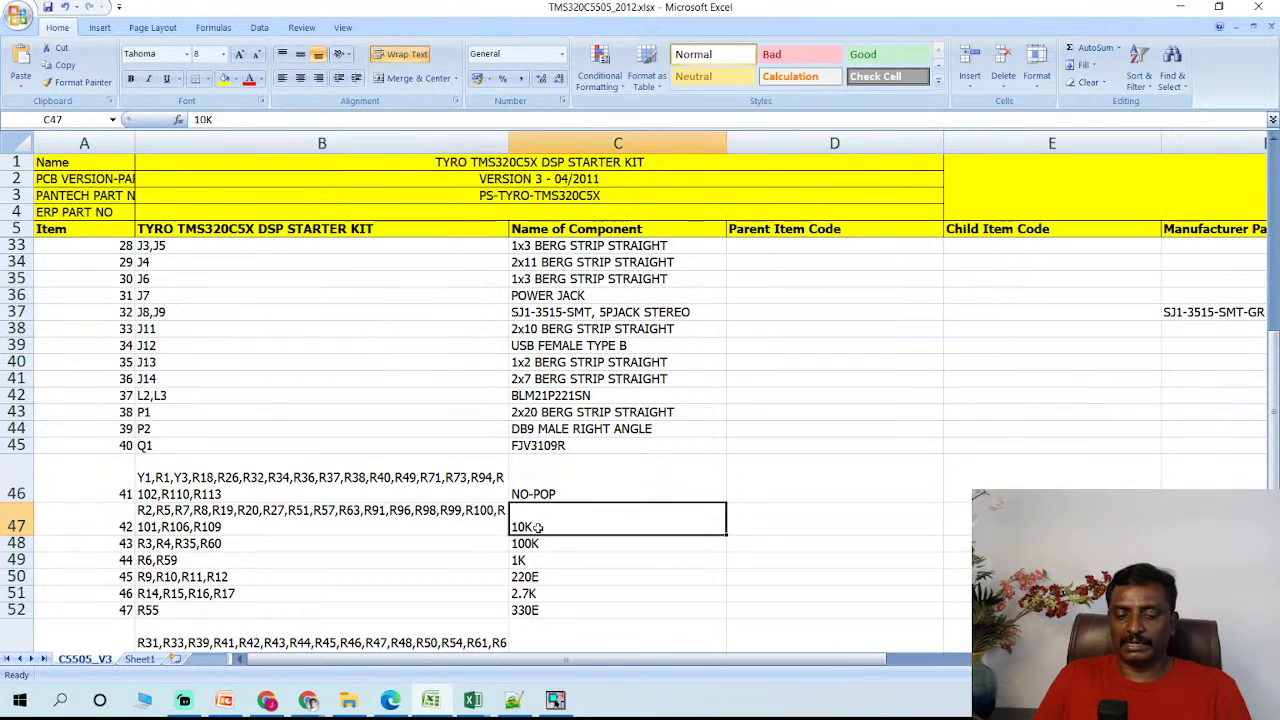
left_click(447, 530)
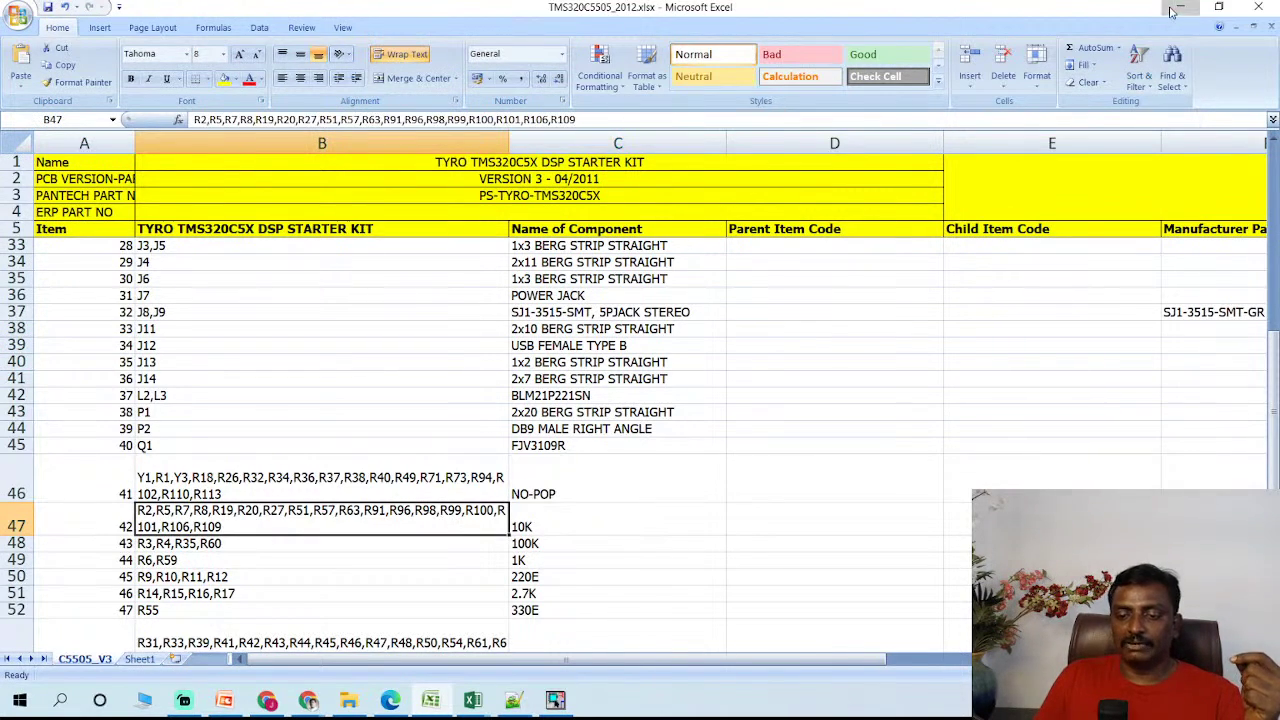
left_click(1181, 7)
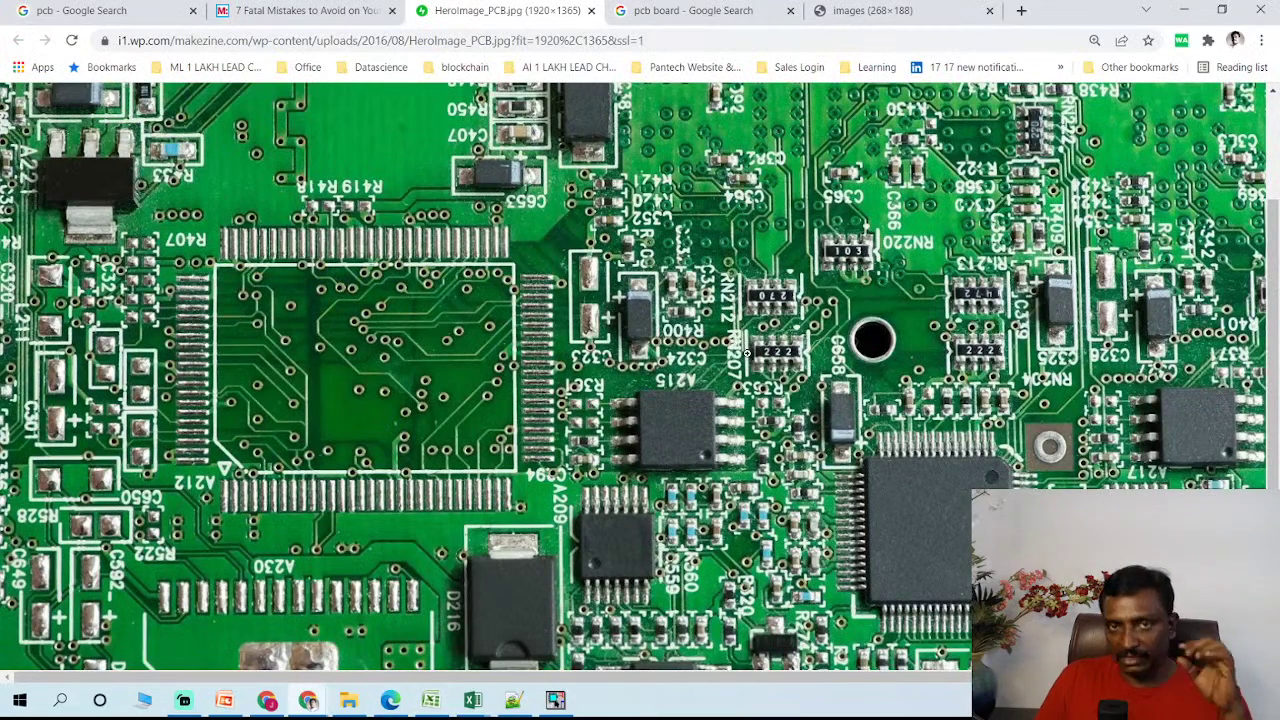